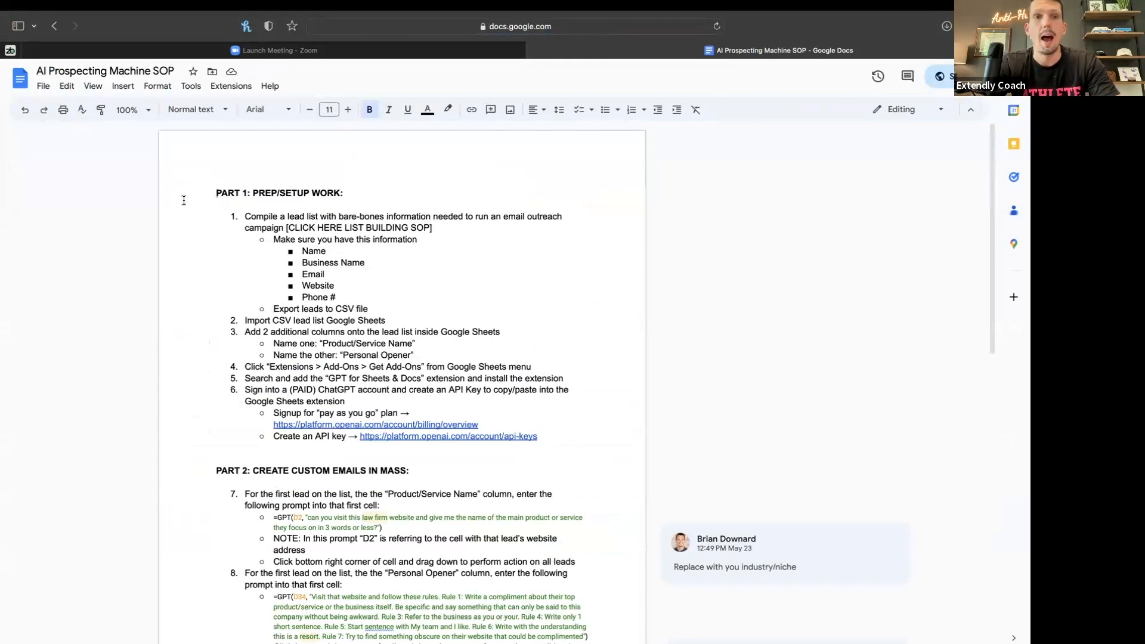
Step: Set the zoom of the AI Prospecting Machine SOP document to 150%
scroll(232, 202, "down", 15)
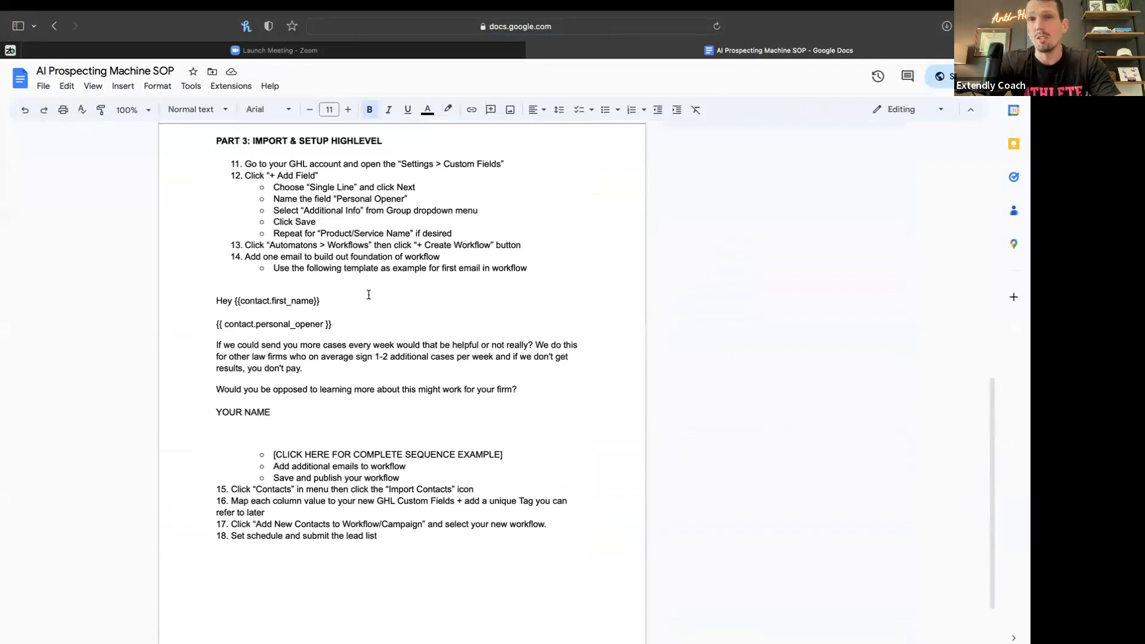
scroll(369, 294, "up", 15)
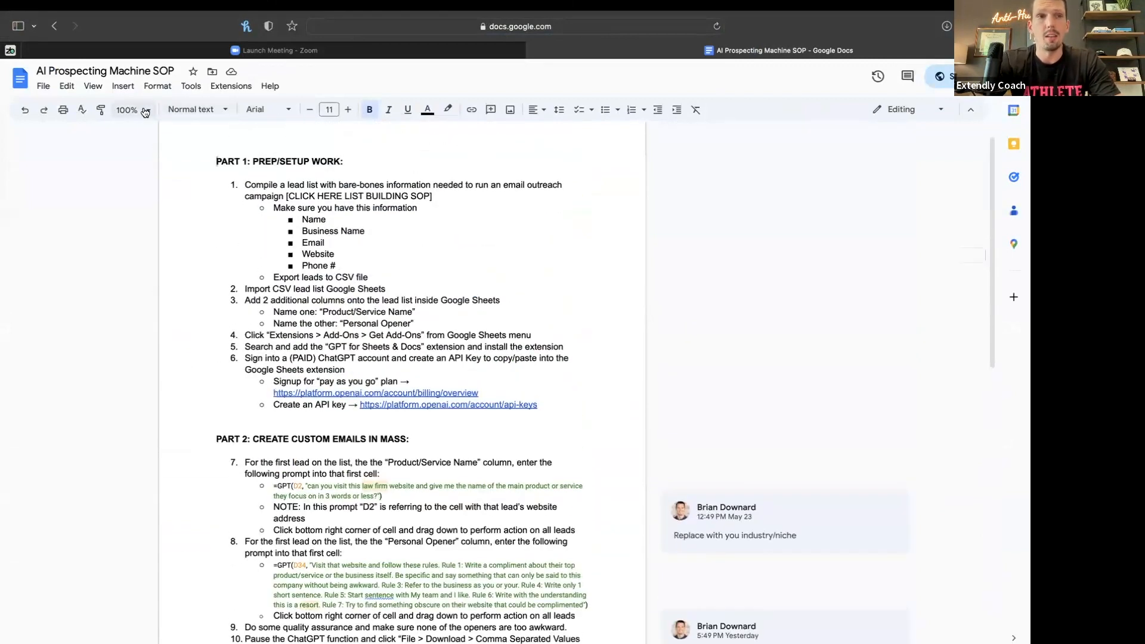
left_click(145, 112)
left_click(131, 256)
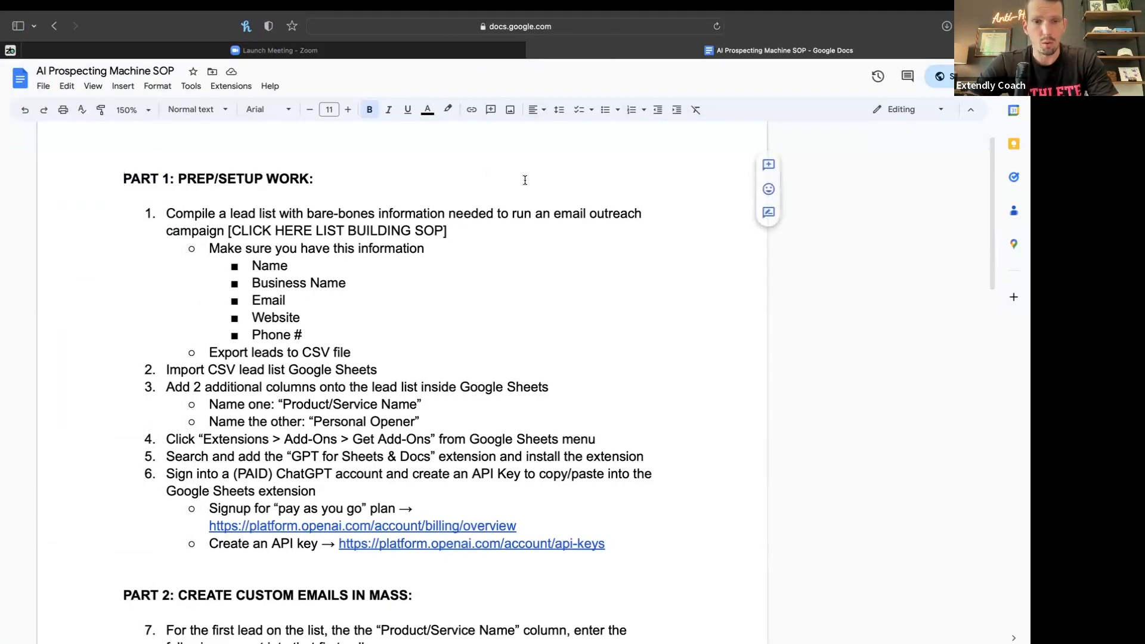
key("shift+super+9")
key("Escape")
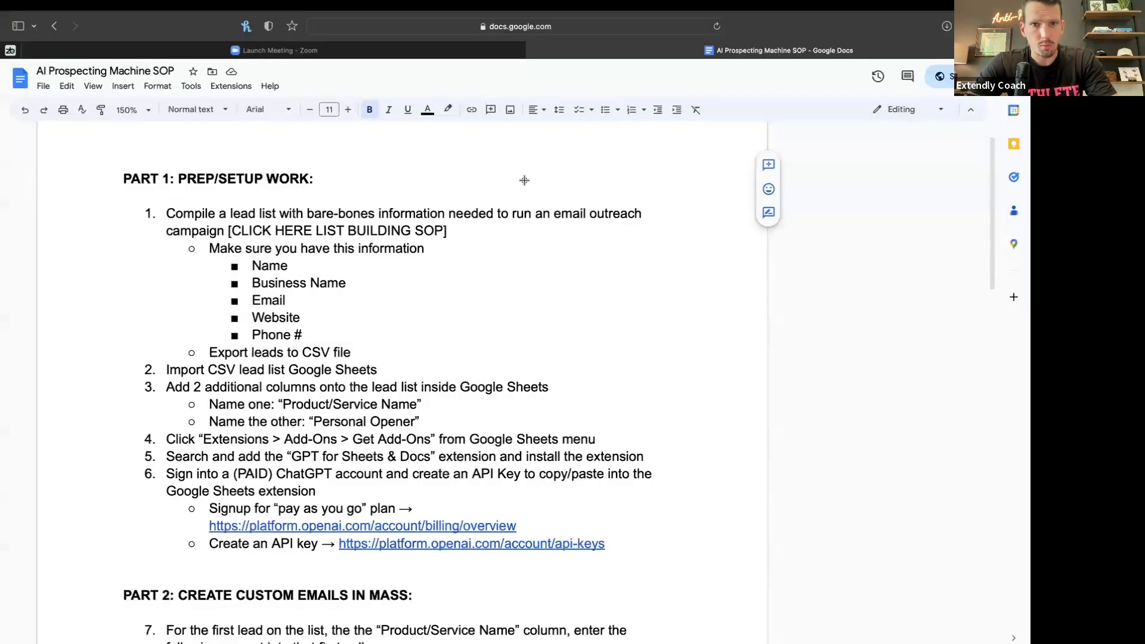
key("shift+super+4")
key("Escape")
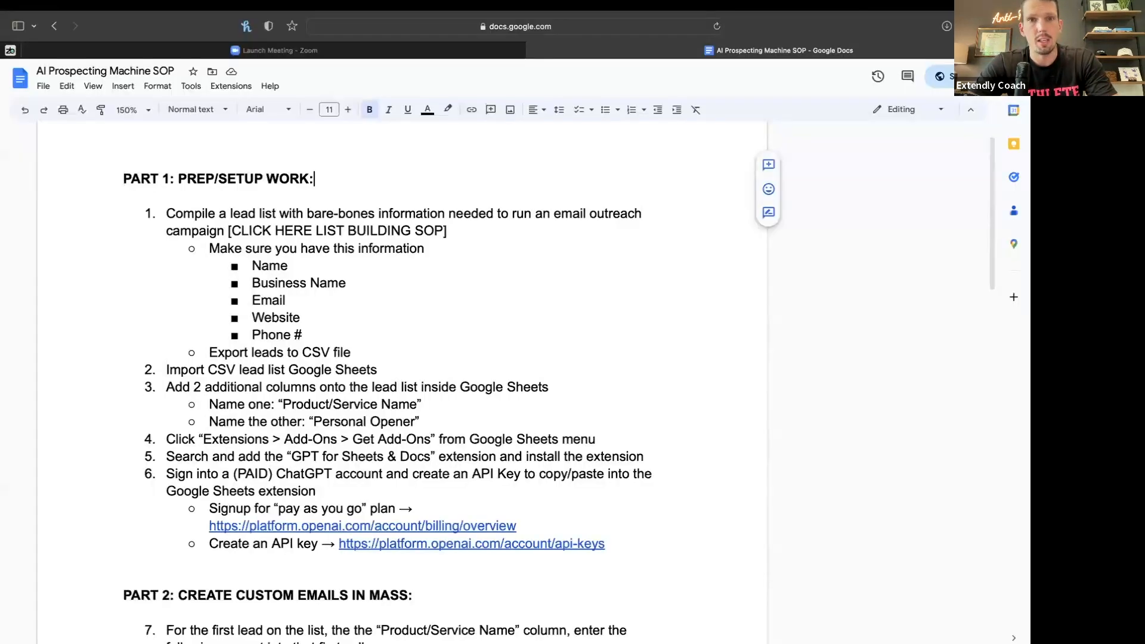
Step: Open the D7 Lead Finder website (d7leadfinder.com) in a new browser tab
left_click(508, 224)
key("super+t")
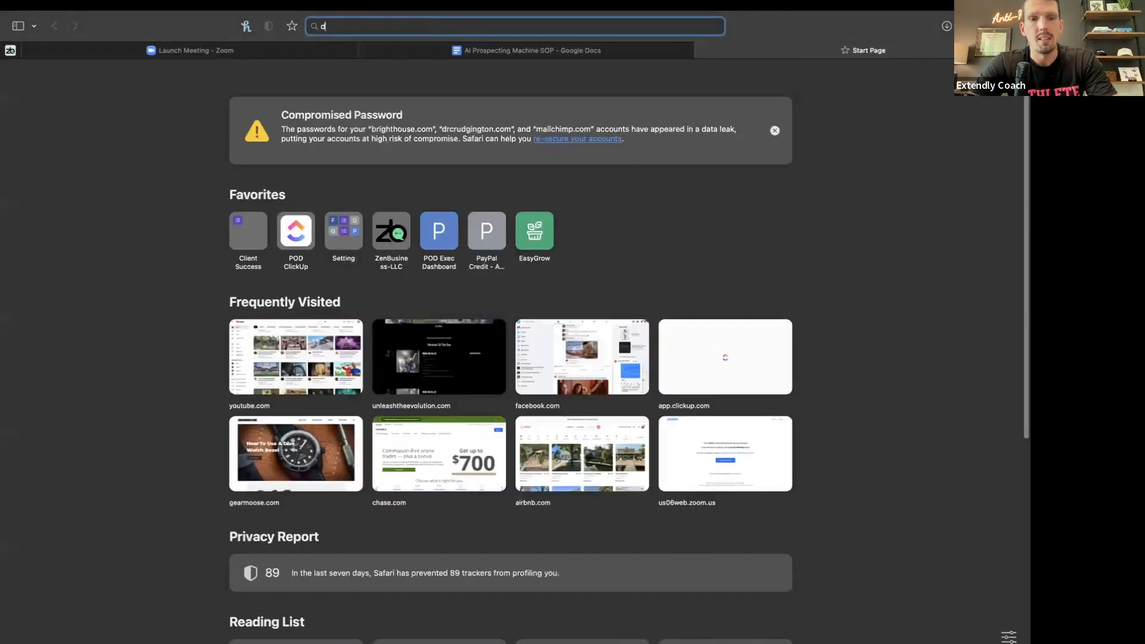
type("d7le")
key("Return")
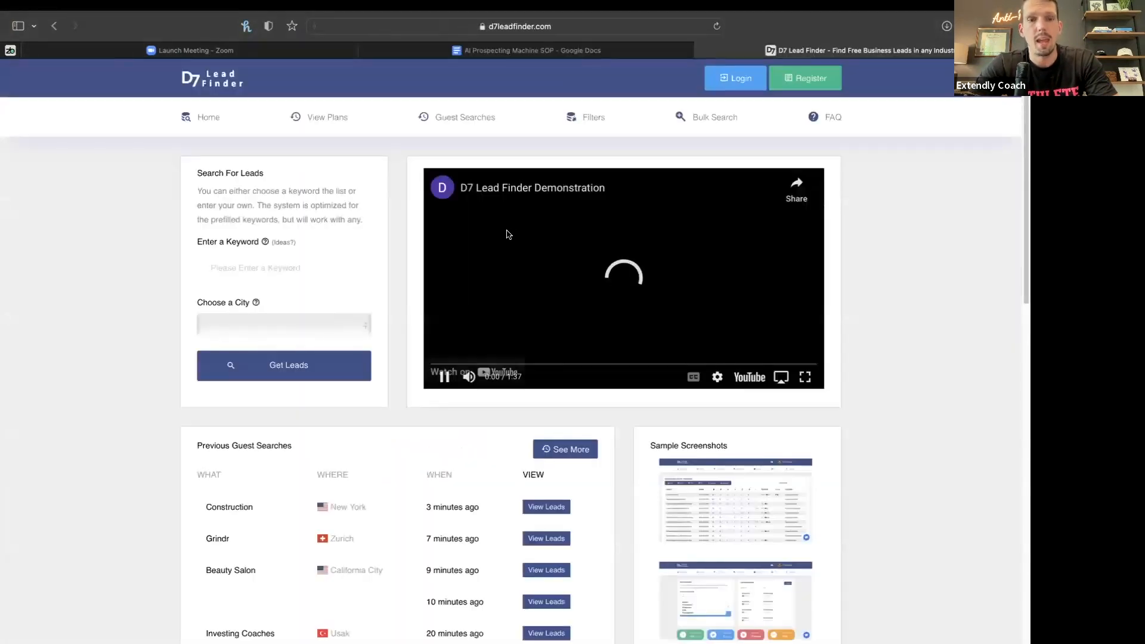
Step: Open the Apollo.io website in another new browser tab
key("super+t")
type("z")
key("BackSpace")
key("BackSpace")
type("app")
type("o")
key("Return")
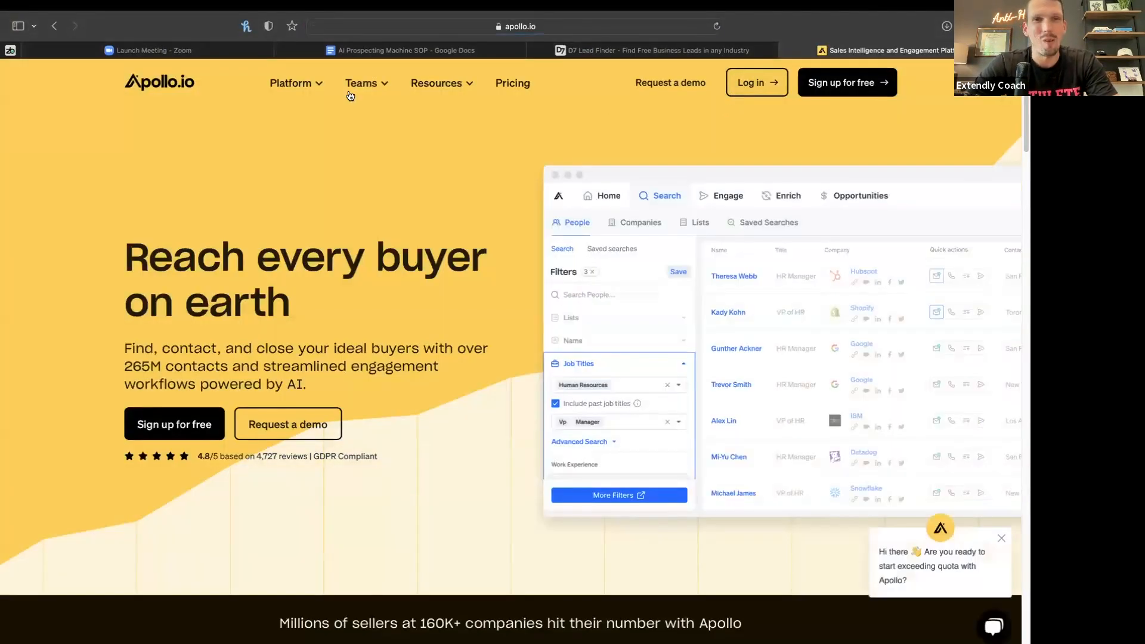
Step: Log in to Apollo and open its People search
mouse_move(289, 97)
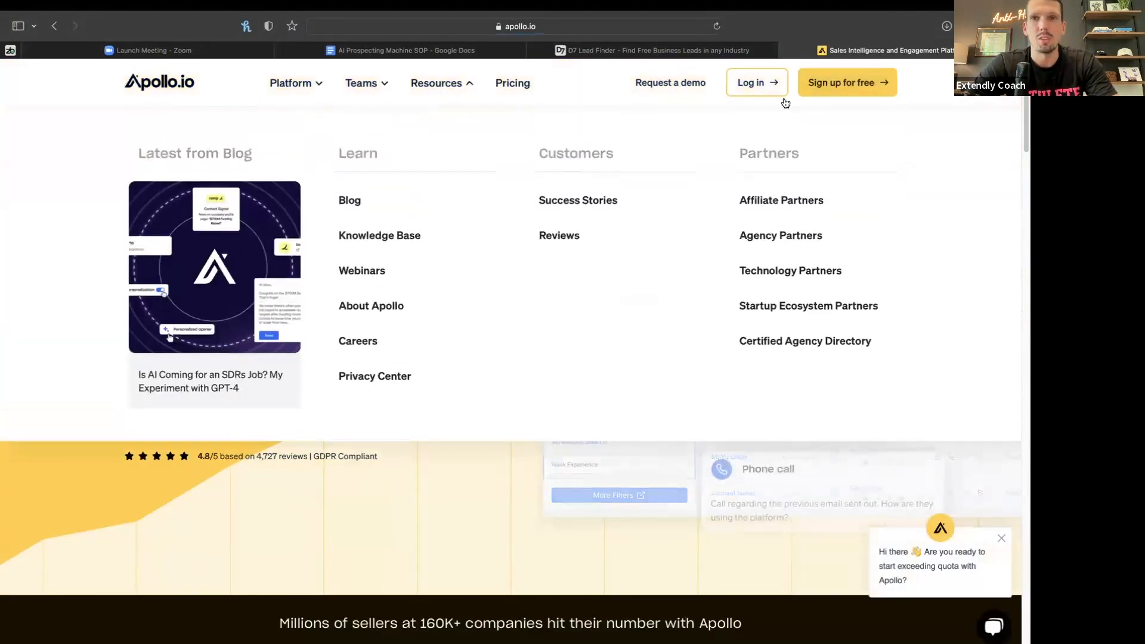
left_click(768, 86)
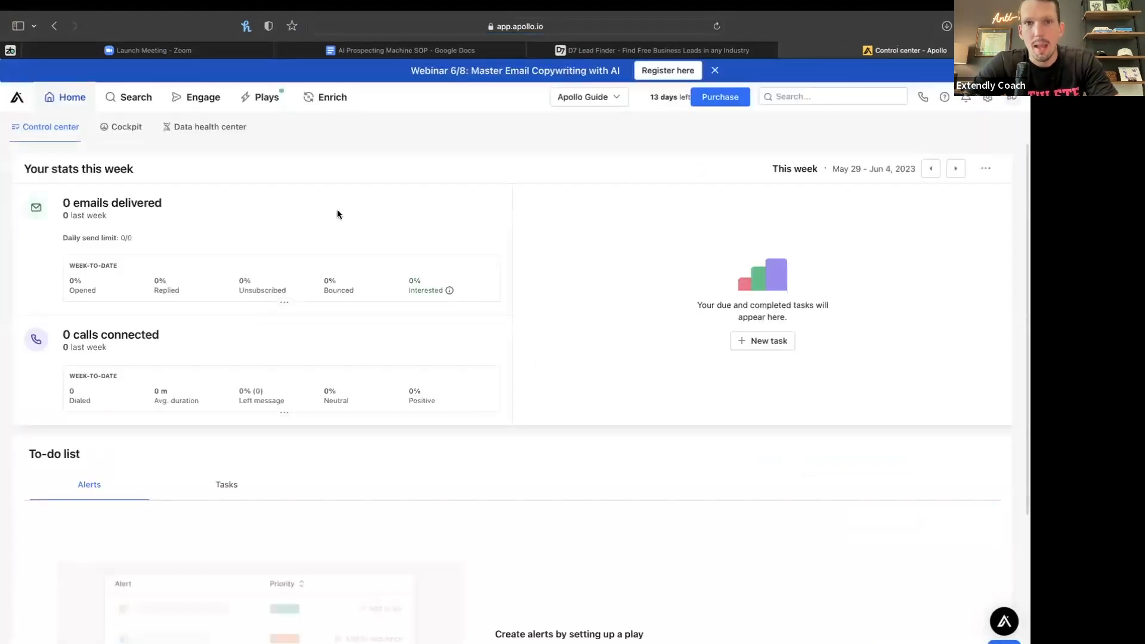
mouse_move(136, 97)
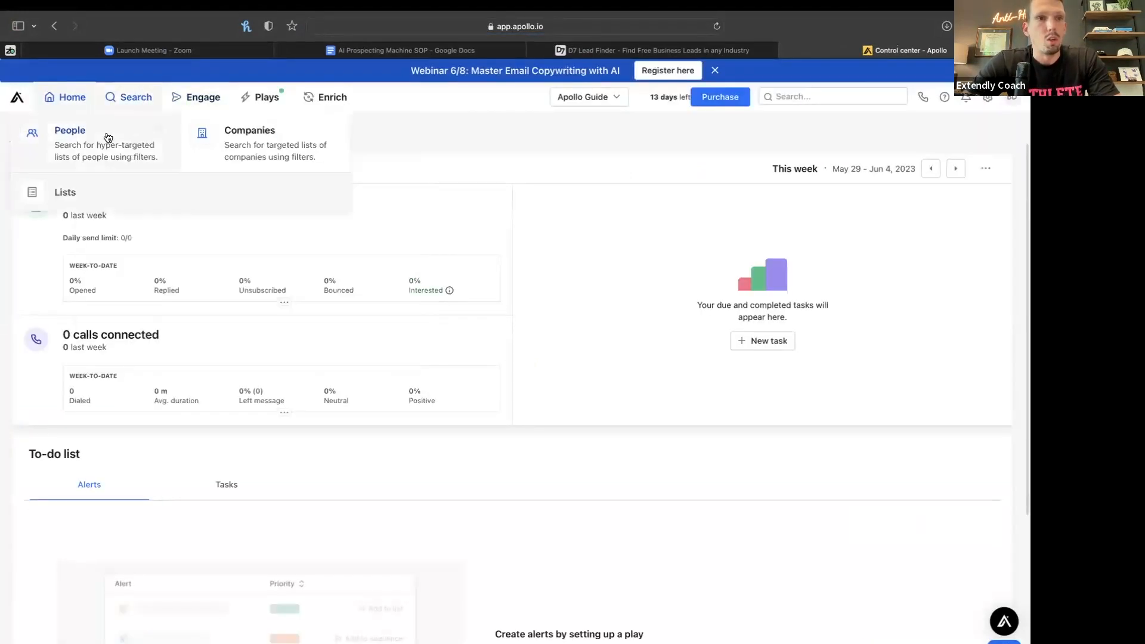
left_click(69, 131)
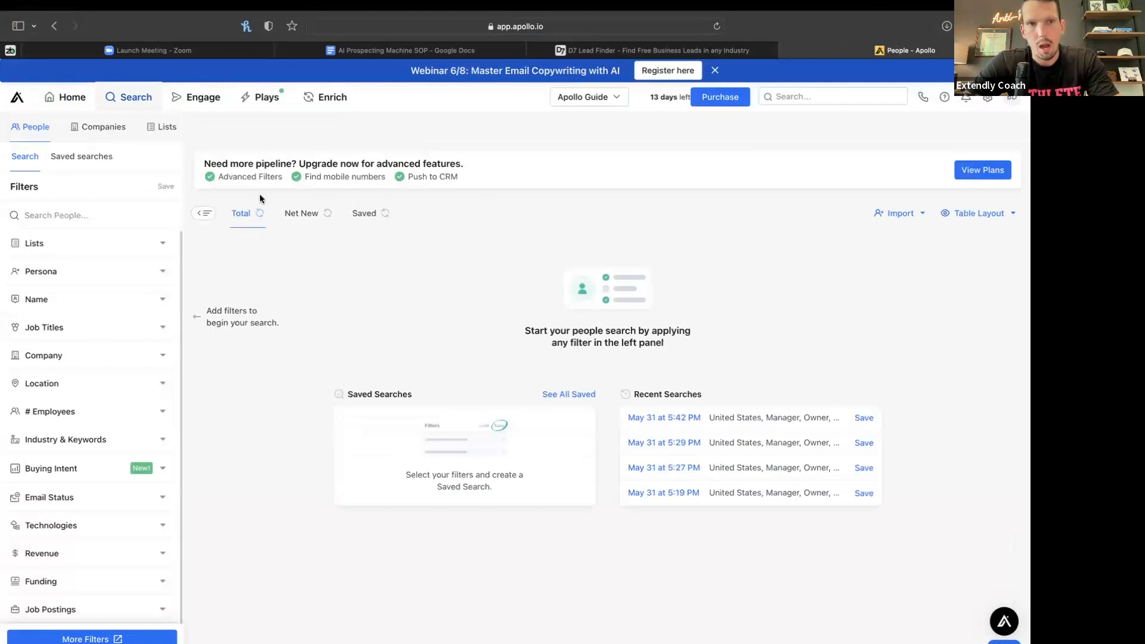
Step: Switch to D7 Lead Finder and examine the leads from the previous guest search for Beauty Salon in California City
left_click(686, 50)
scroll(339, 382, "down", 2)
scroll(340, 382, "down", 4)
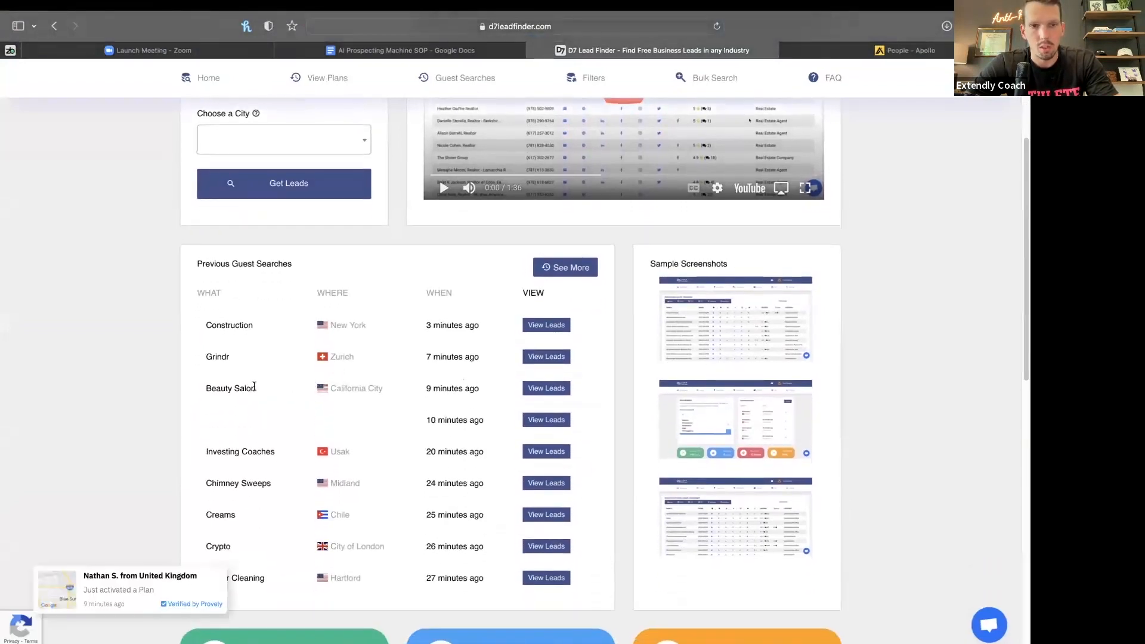
left_click(528, 389)
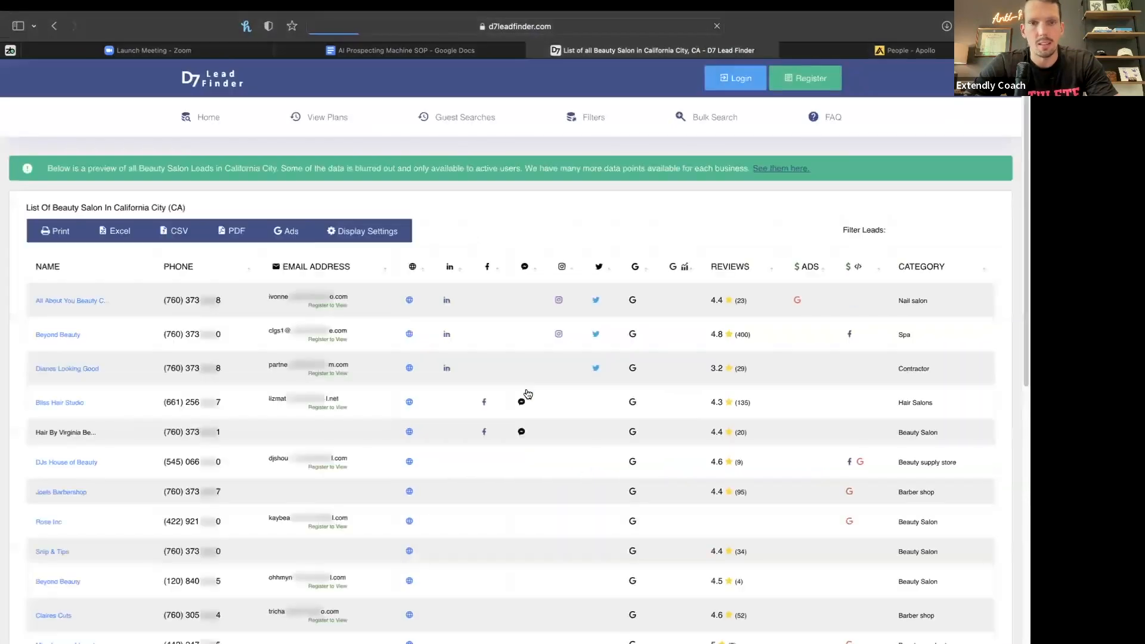
scroll(518, 379, "down", 1)
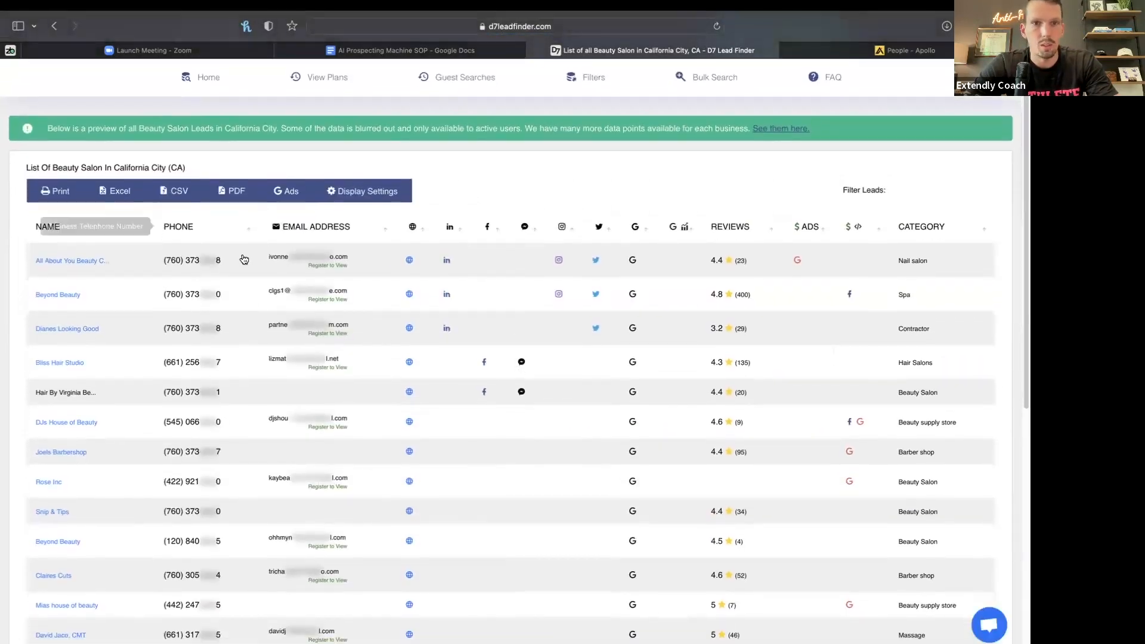
scroll(405, 280, "down", 10)
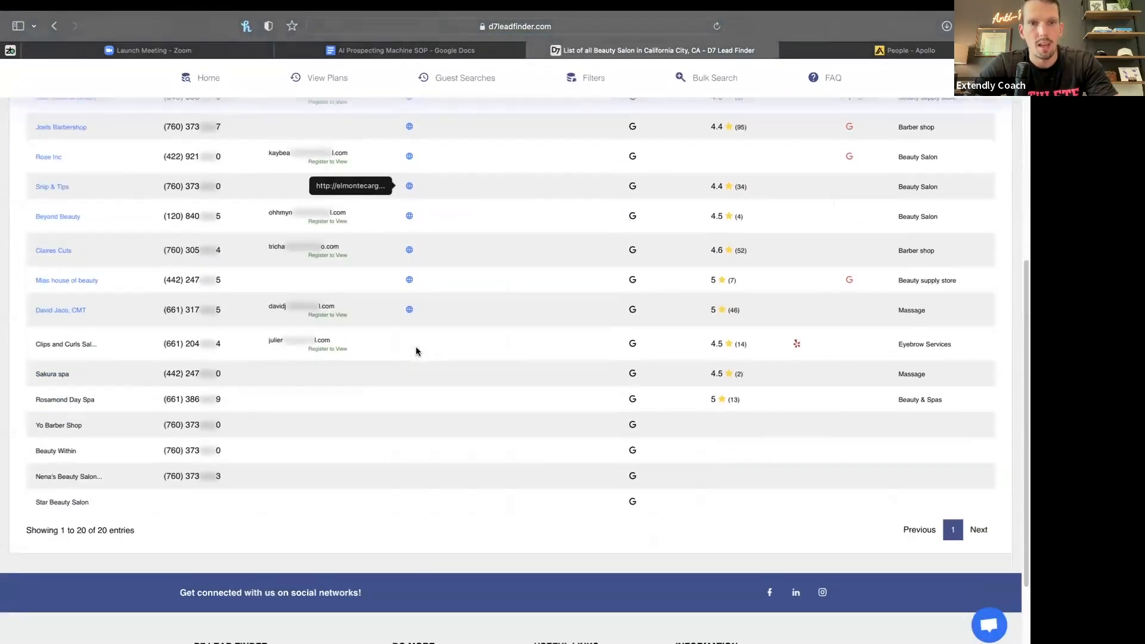
scroll(416, 352, "up", 10)
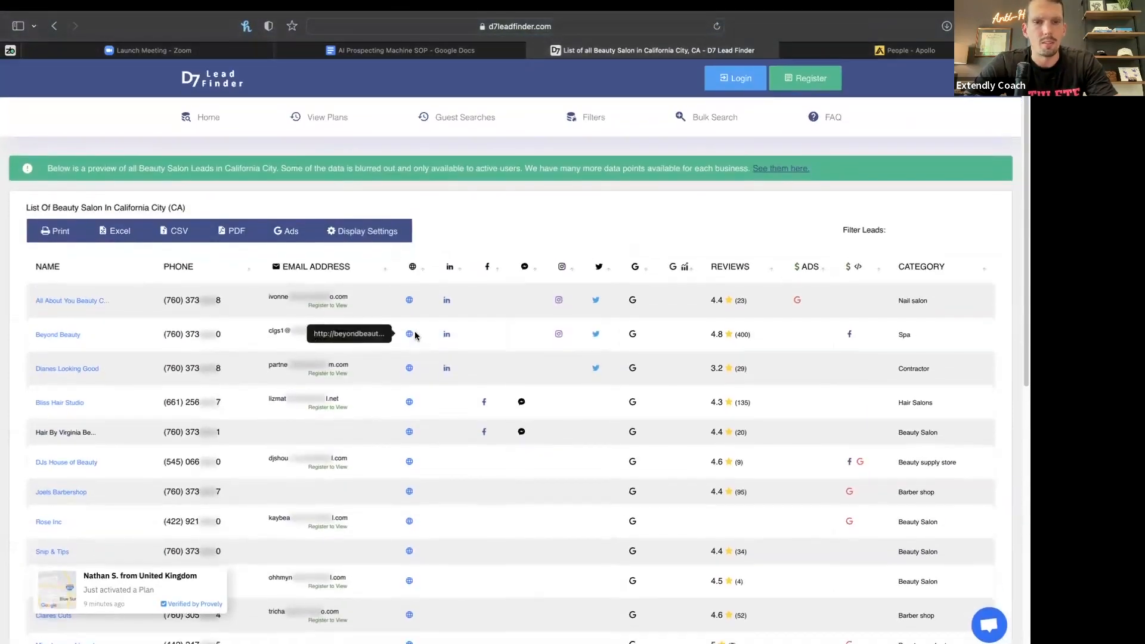
scroll(409, 335, "down", 4)
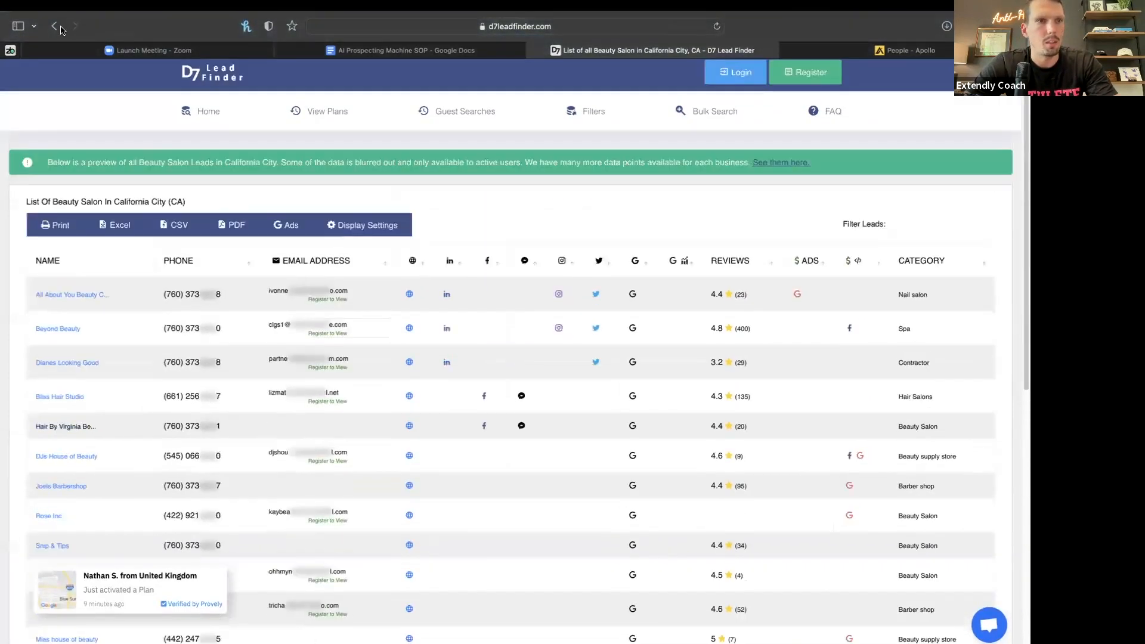
Step: Return to the previous guest searches and examine the full list of Gutter Cleaning leads in Hartford
left_click(58, 26)
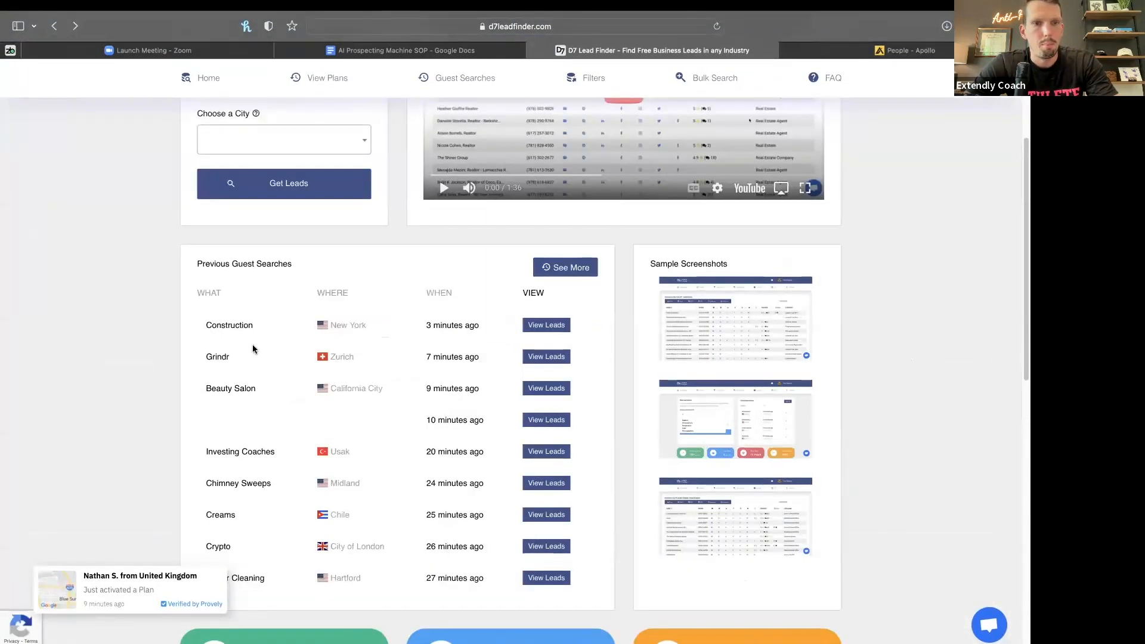
scroll(284, 303, "down", 2)
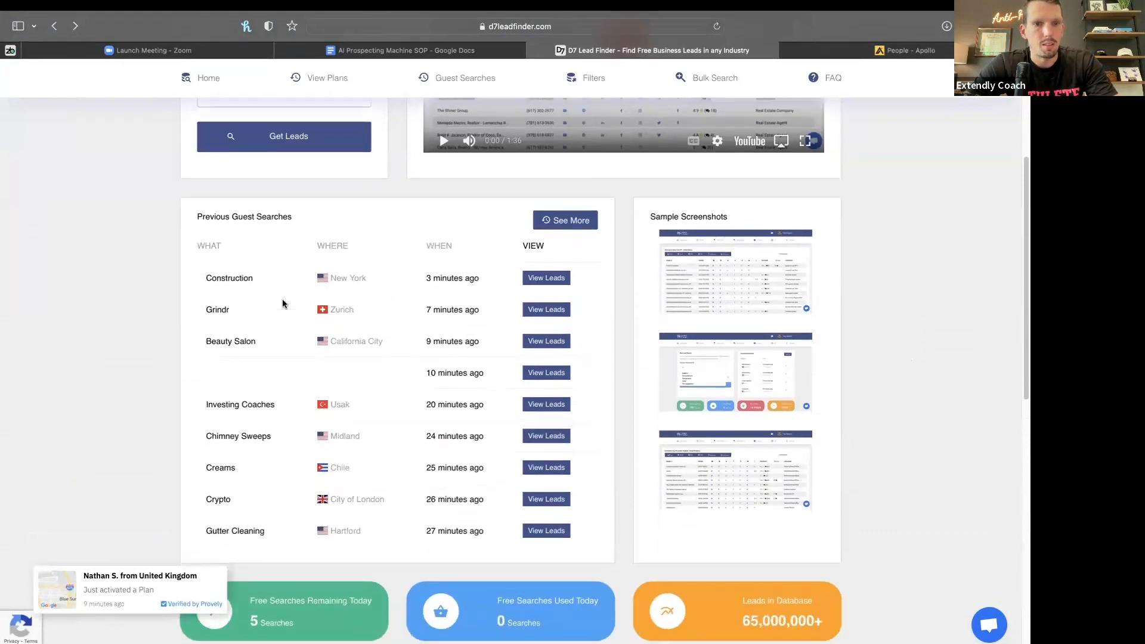
left_click(543, 532)
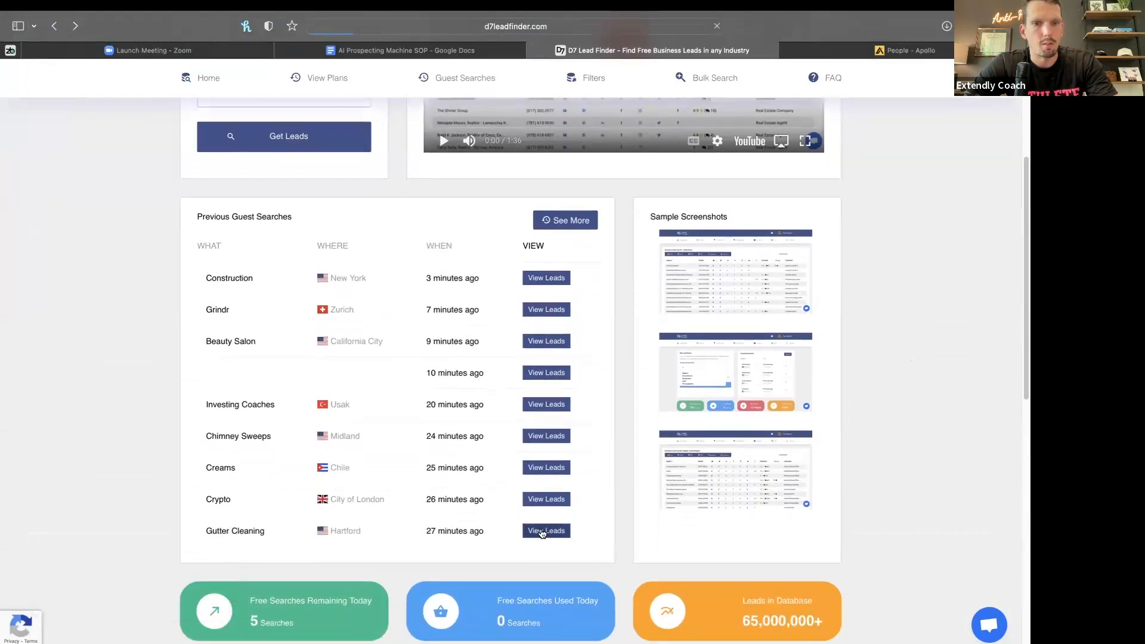
scroll(302, 287, "down", 12)
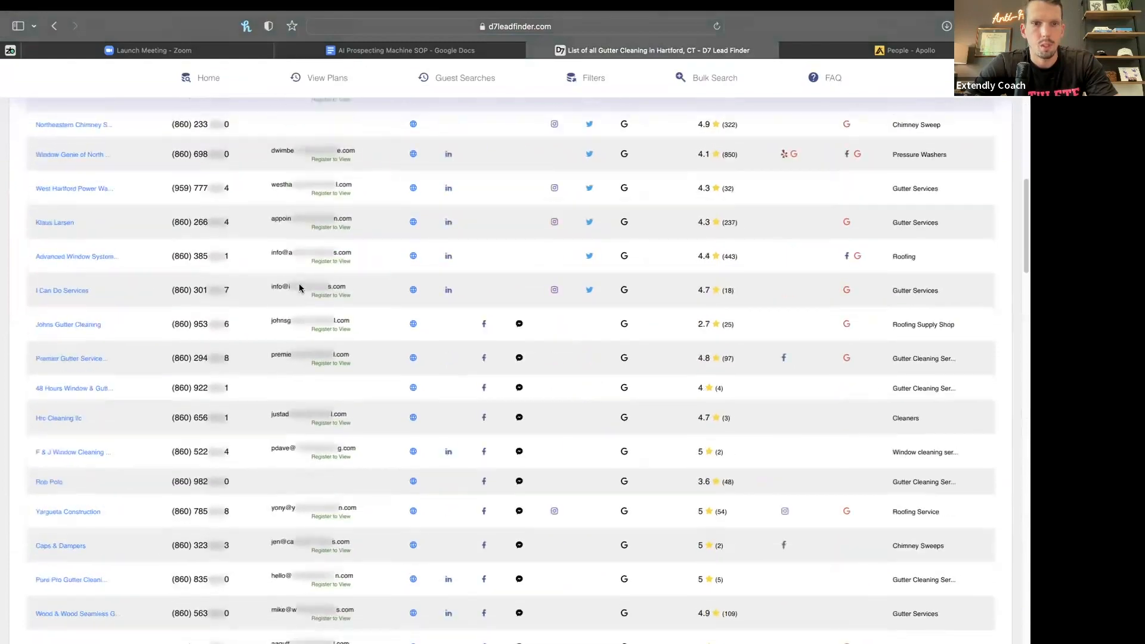
scroll(299, 288, "down", 15)
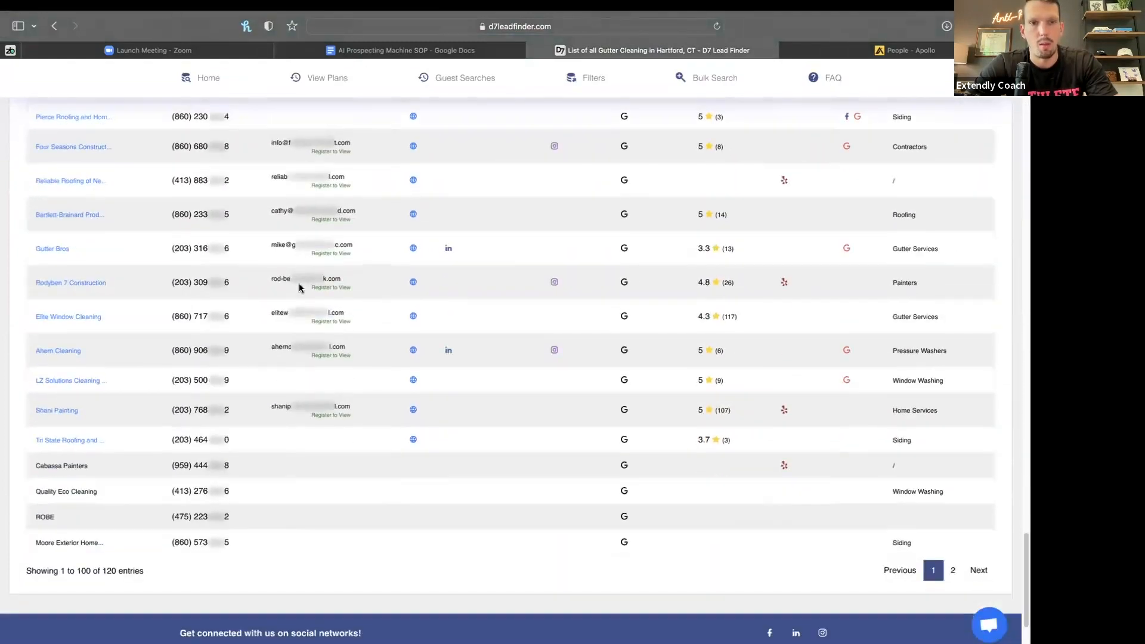
scroll(391, 378, "up", 10)
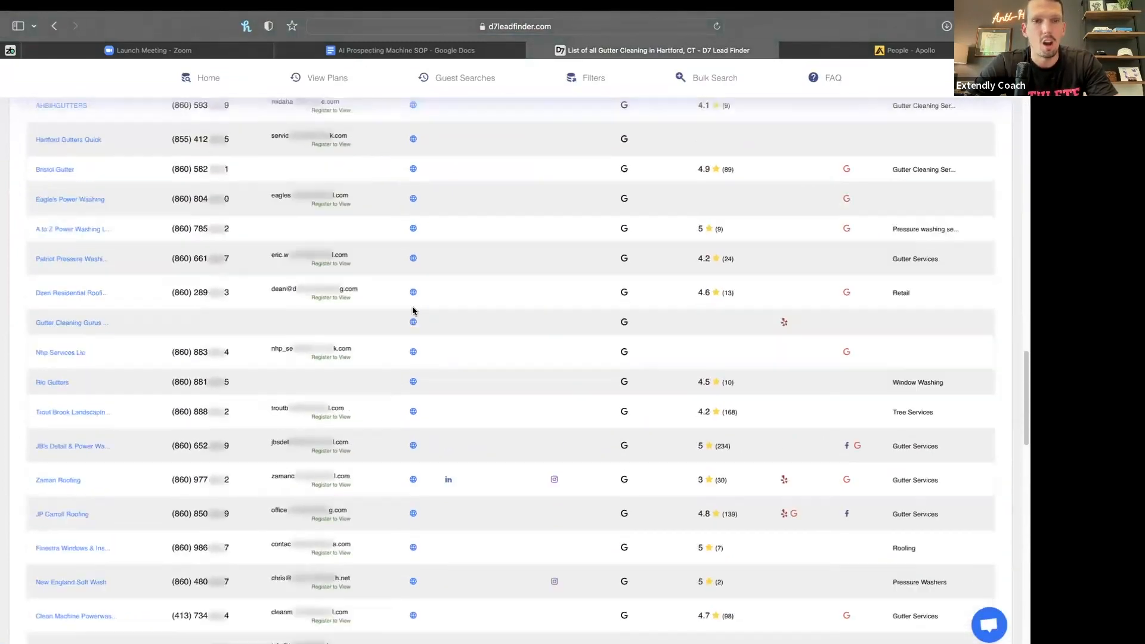
scroll(413, 310, "up", 15)
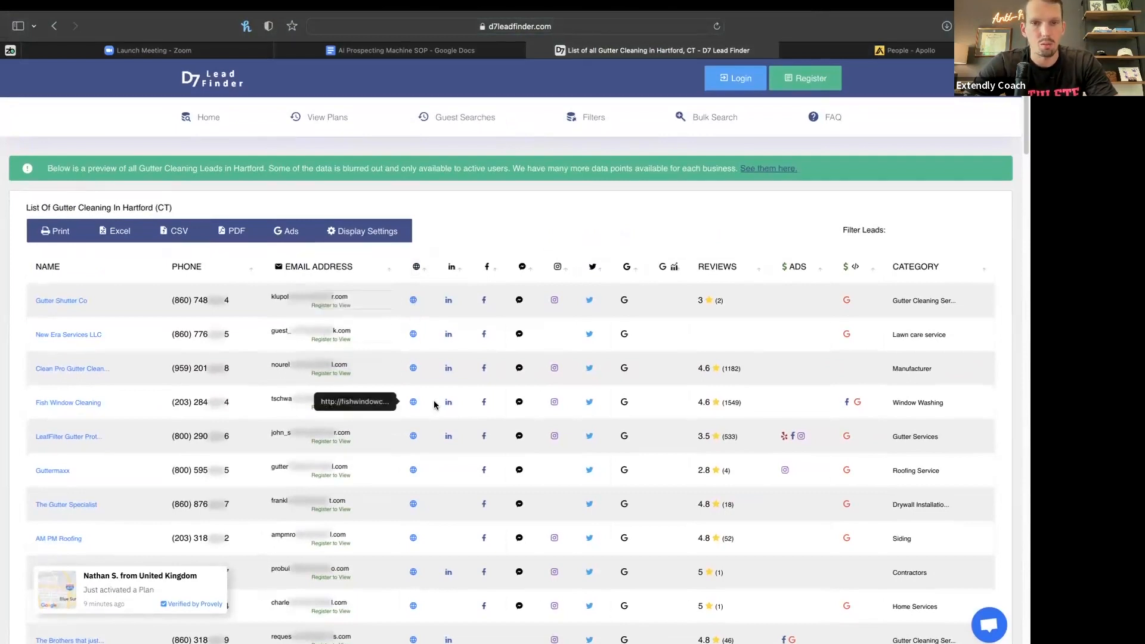
scroll(438, 401, "down", 1)
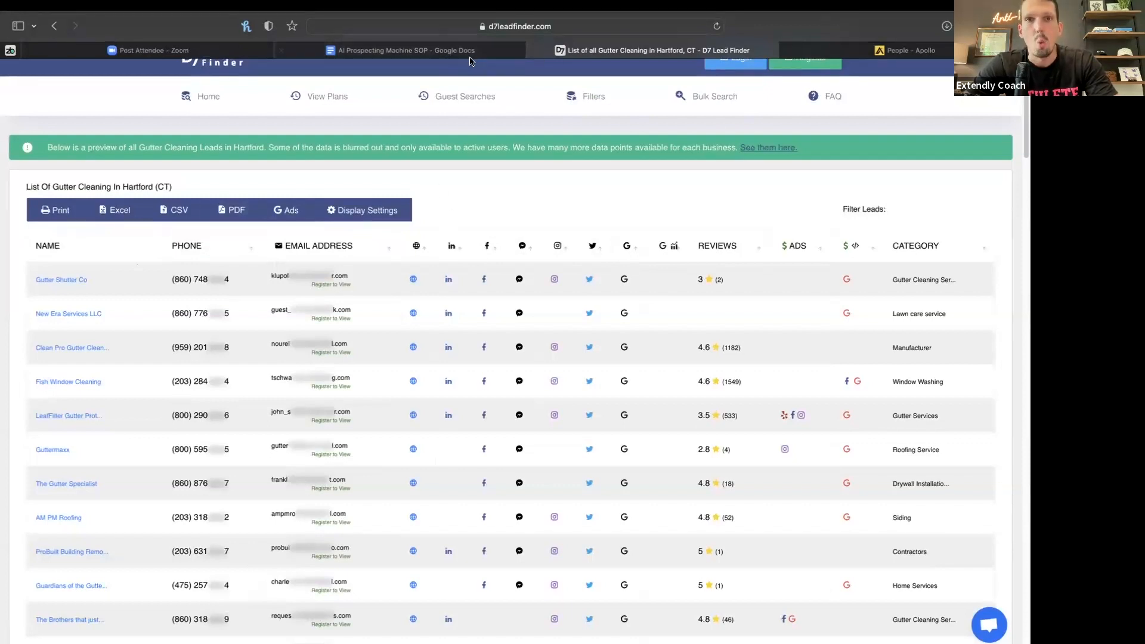
Step: Switch back to the AI Prospecting Machine SOP document and review the Part 1 prep and setup instructions
mouse_move(465, 52)
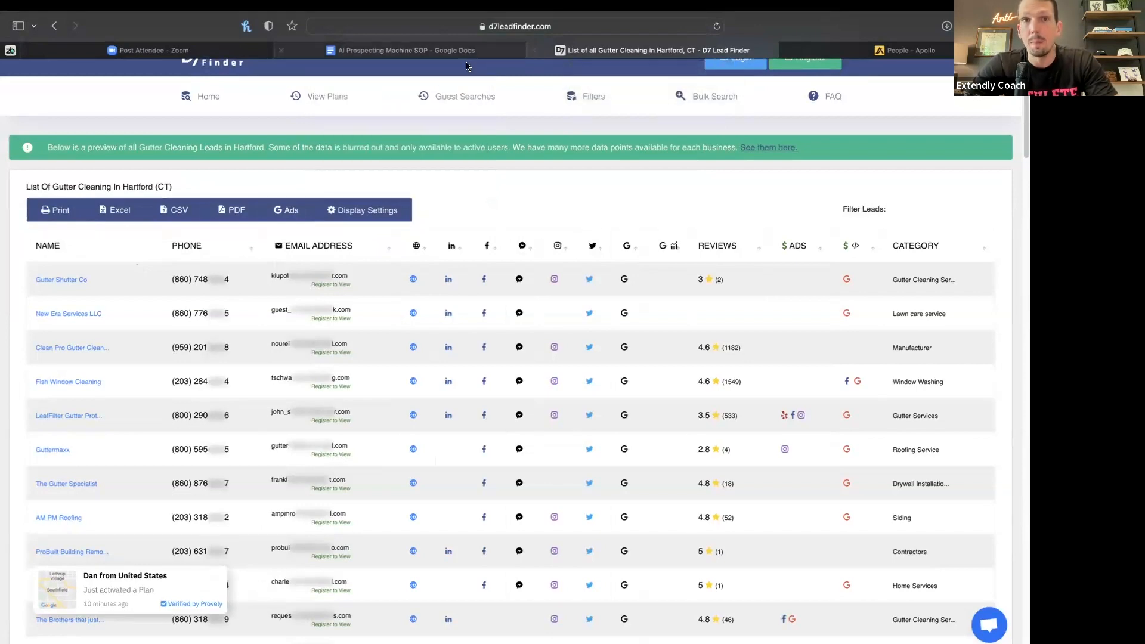
left_click(396, 50)
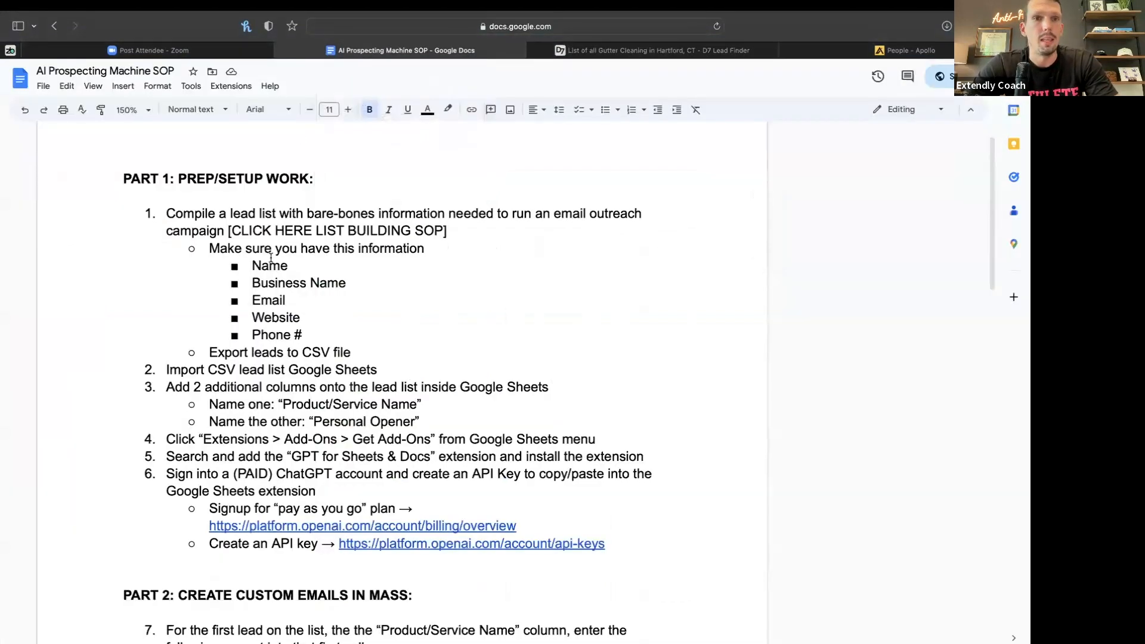
scroll(270, 257, "down", 3)
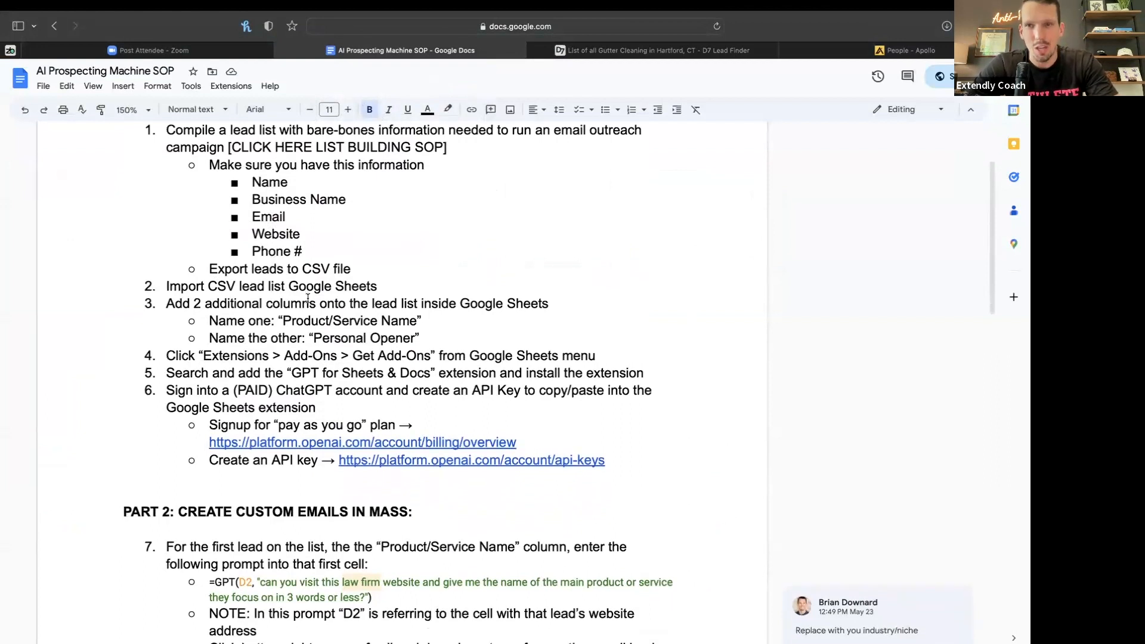
scroll(340, 342, "down", 2)
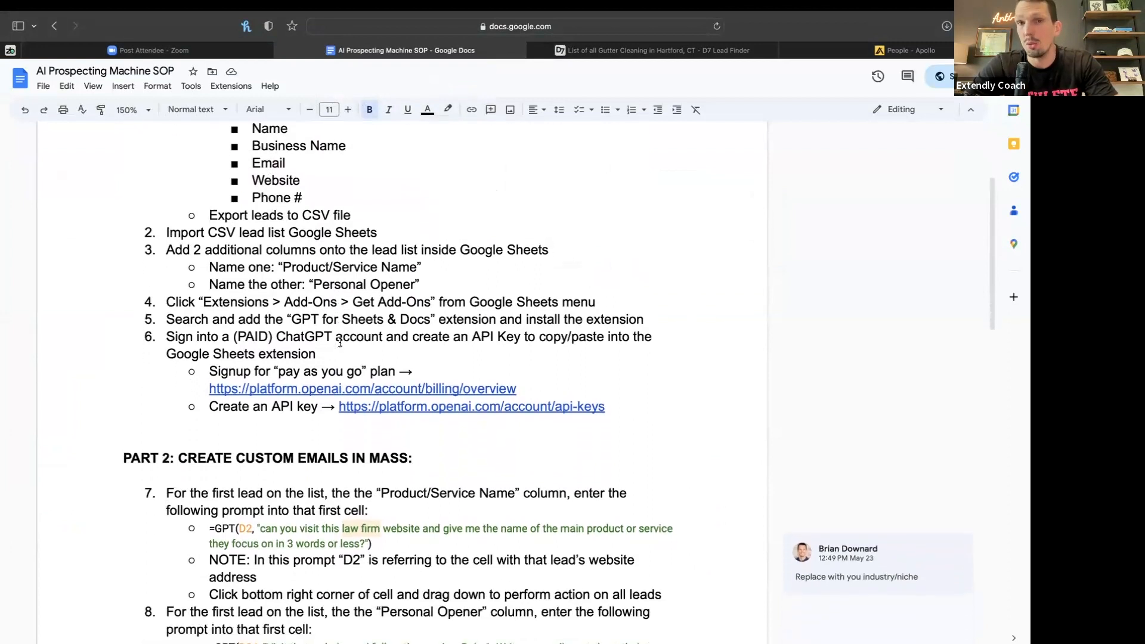
scroll(340, 341, "up", 3)
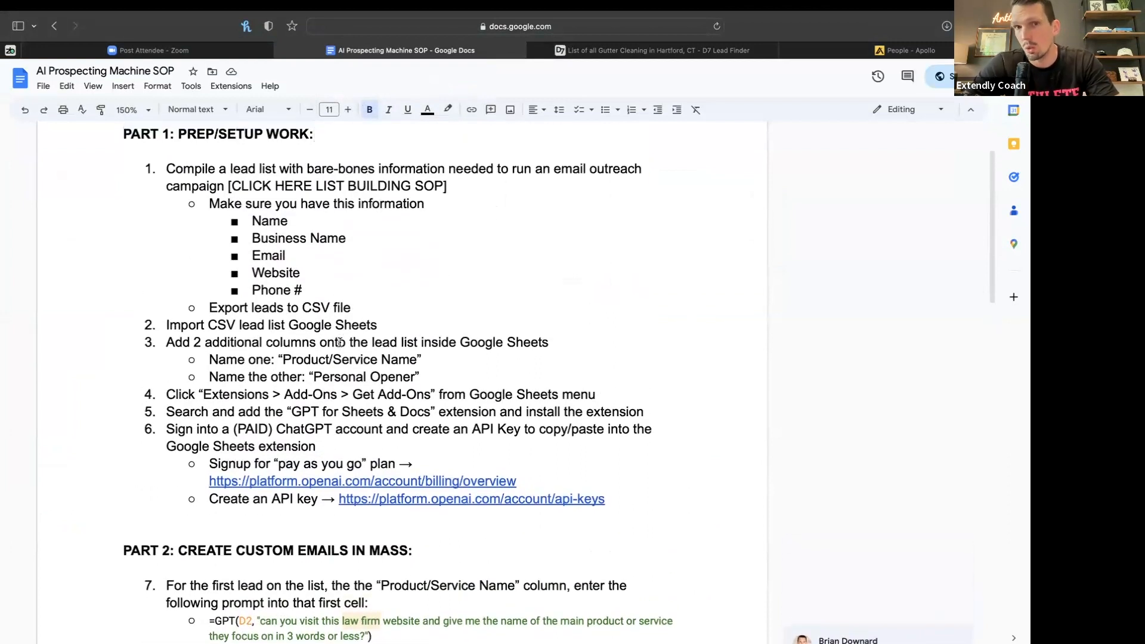
scroll(338, 342, "up", 2)
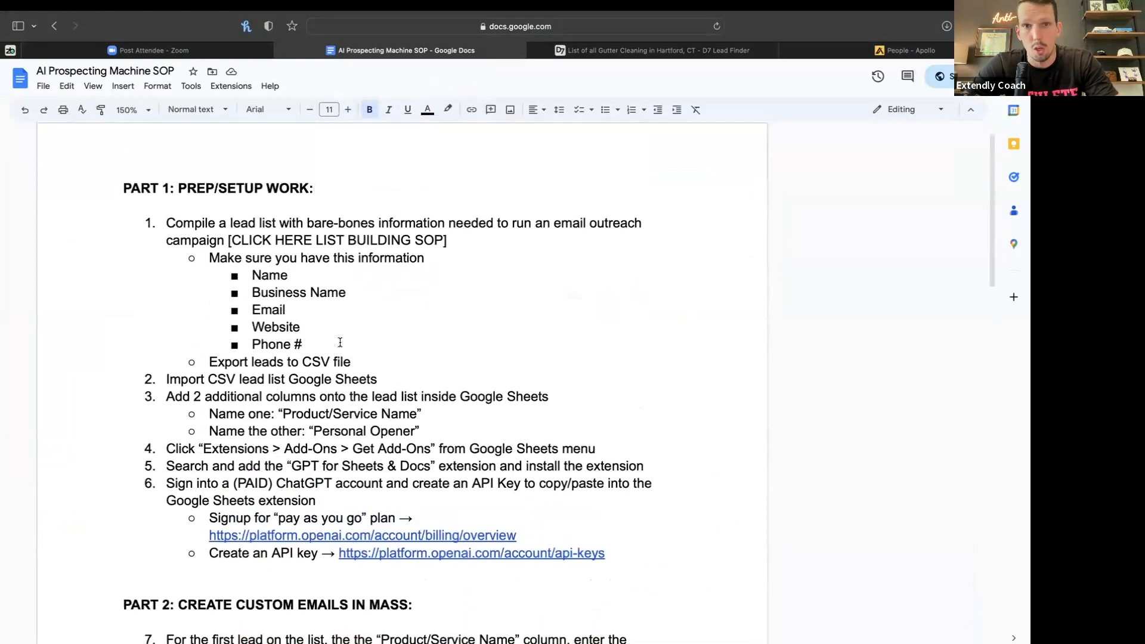
scroll(339, 341, "down", 5)
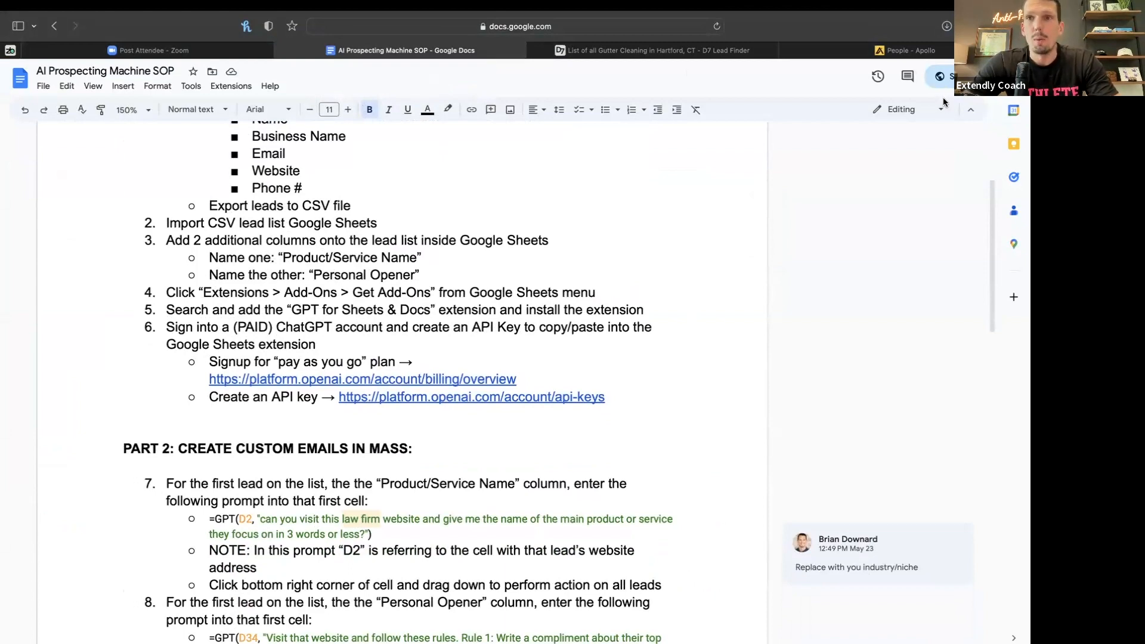
Step: Search the web for Google Sheets in a new browser tab and open the Sheets home page
key("super+shift+4")
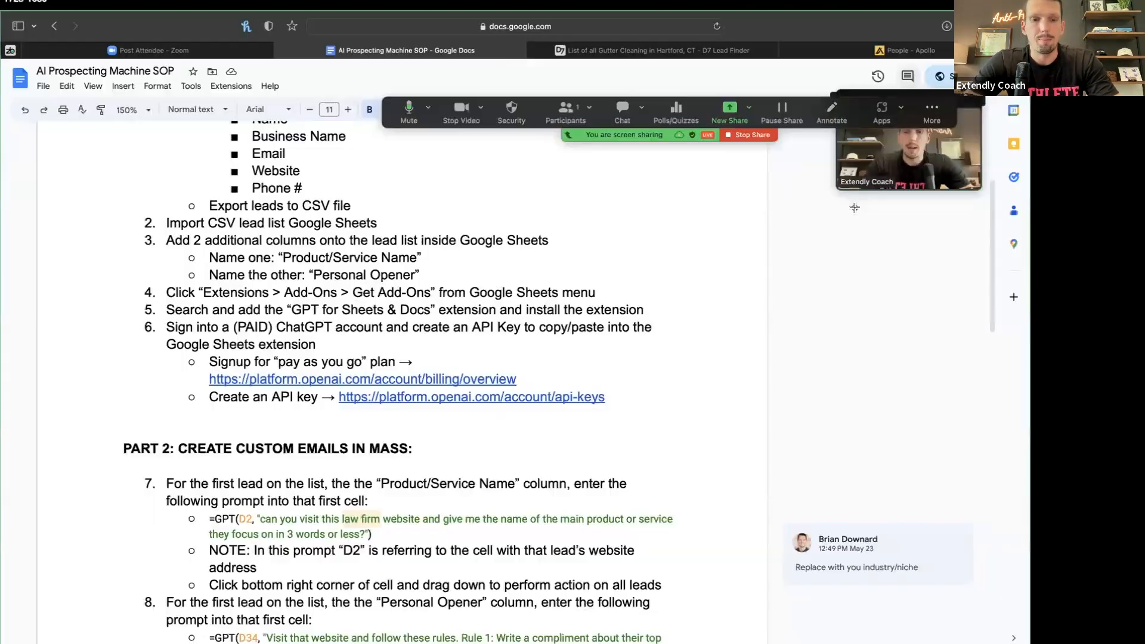
key("Escape")
key("super+t")
type("google")
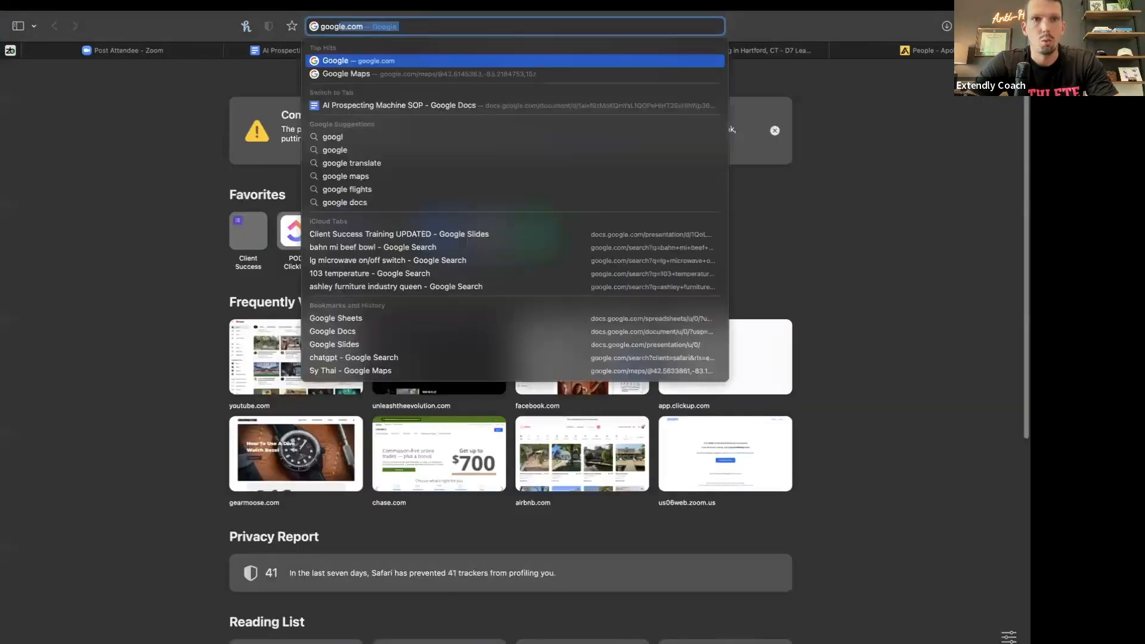
type(" sheets")
key("Return")
left_click(263, 353)
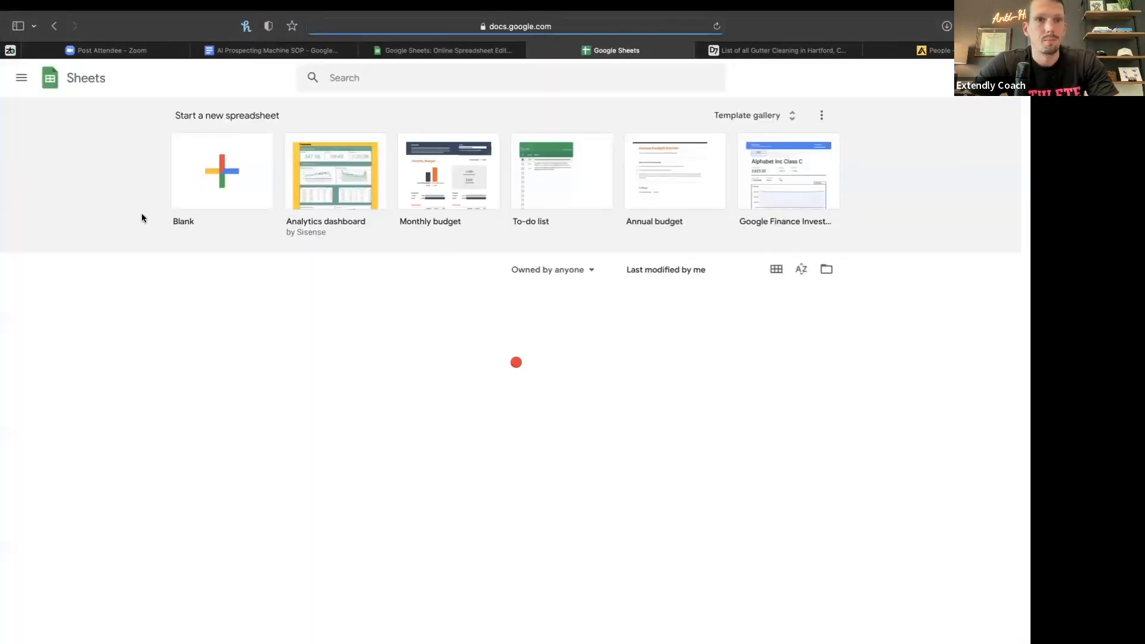
Step: Create a blank spreadsheet and look up where its Import option is, without importing anything
left_click(216, 192)
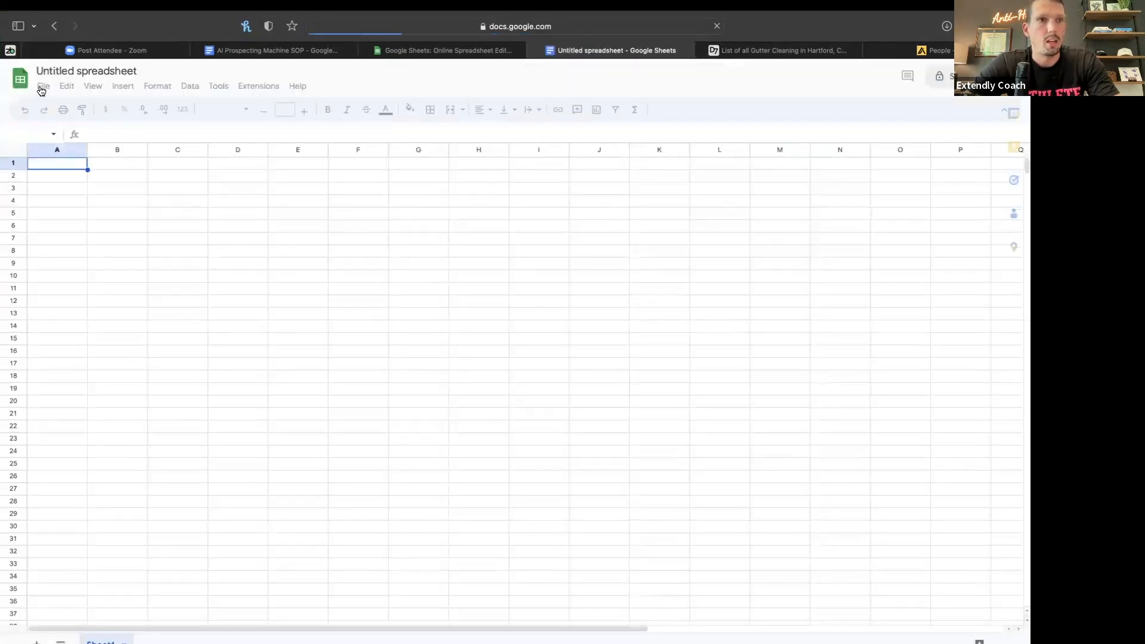
left_click(43, 86)
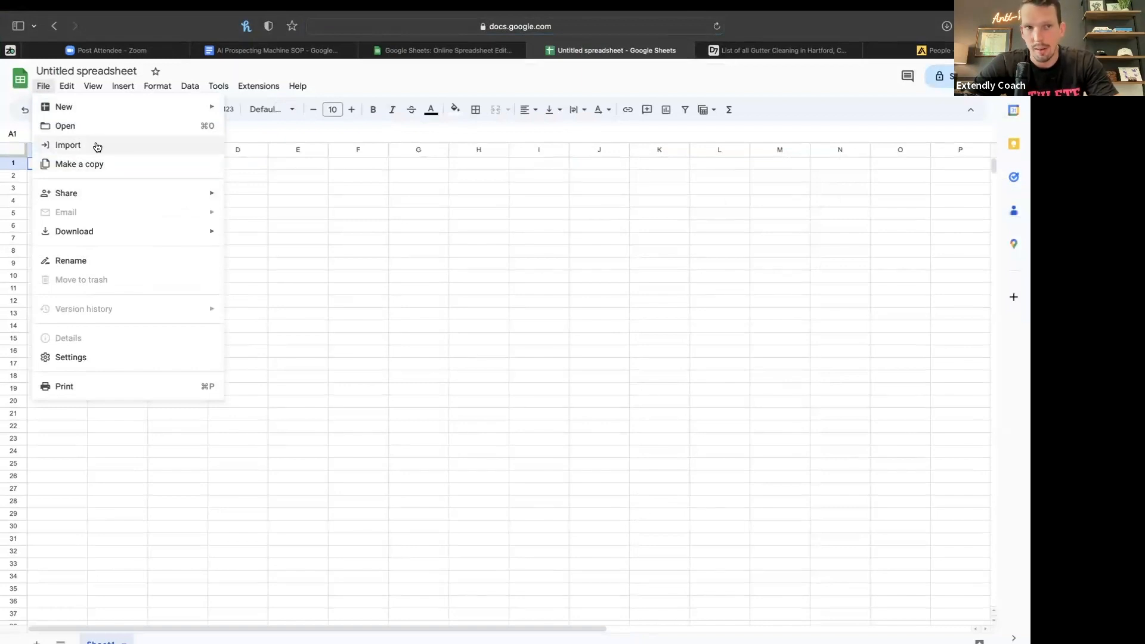
left_click(316, 217)
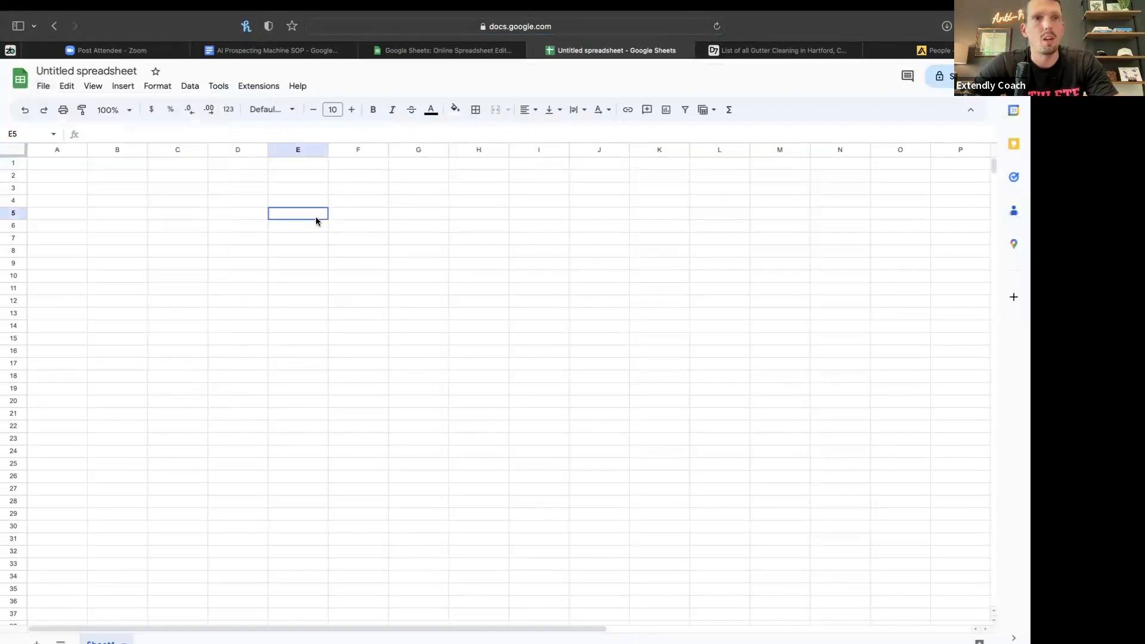
Step: Return to the list of spreadsheets and open the most recent apollo-contacts-export-3 file
left_click(20, 79)
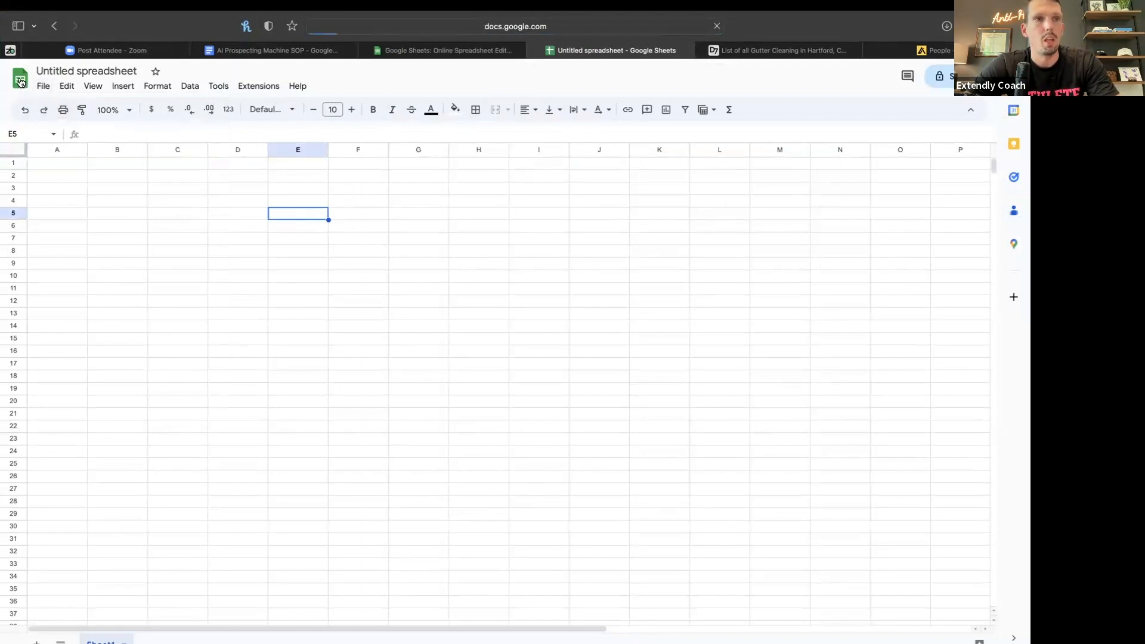
scroll(148, 200, "down", 1)
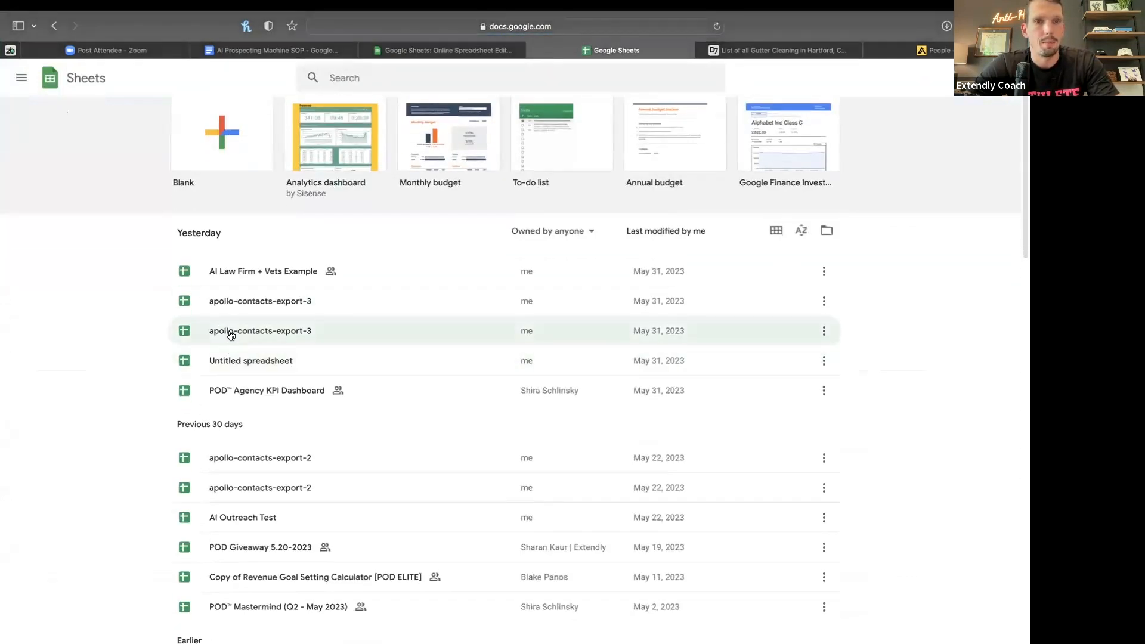
left_click(252, 305)
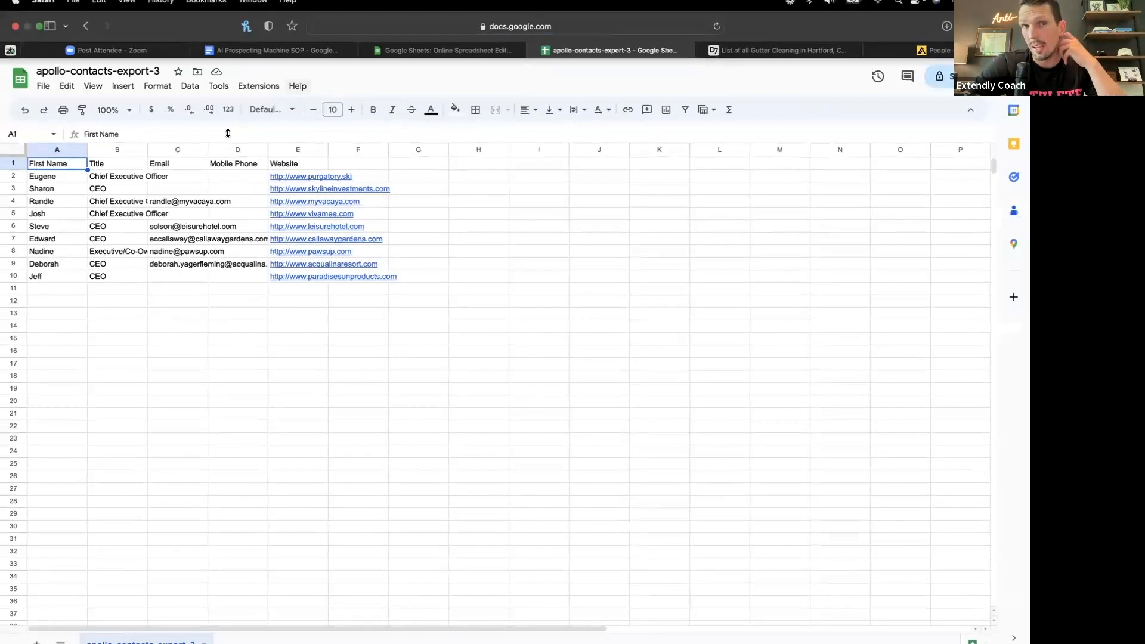
Step: Delete the Mobile Phone column from the lead list and select the empty header cell E1 beside Website
left_click(108, 149)
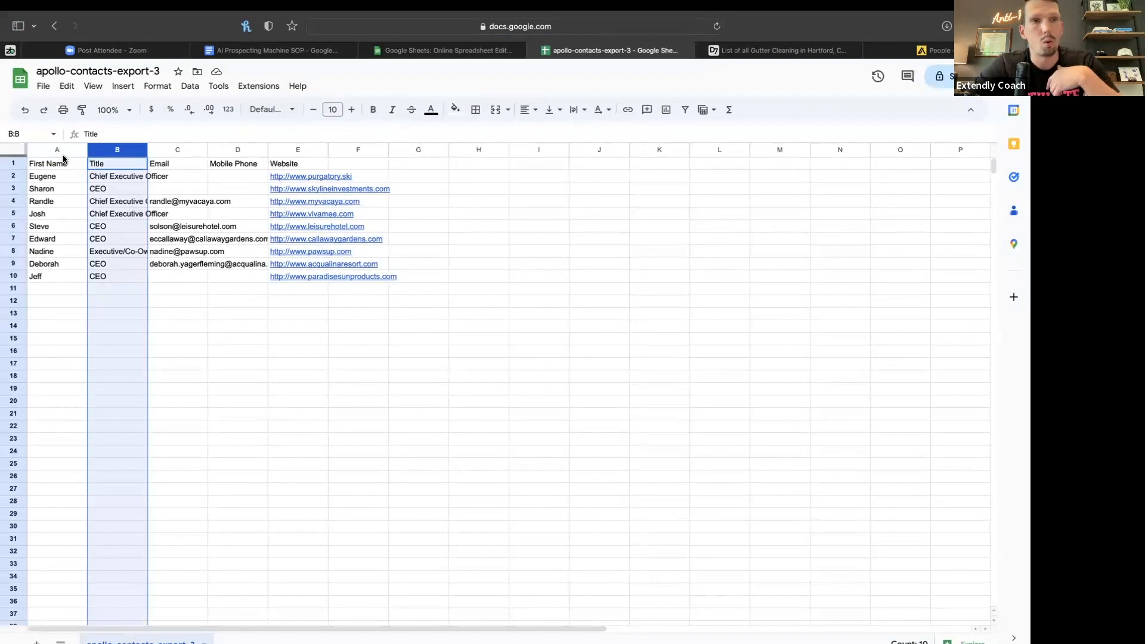
left_click(226, 149)
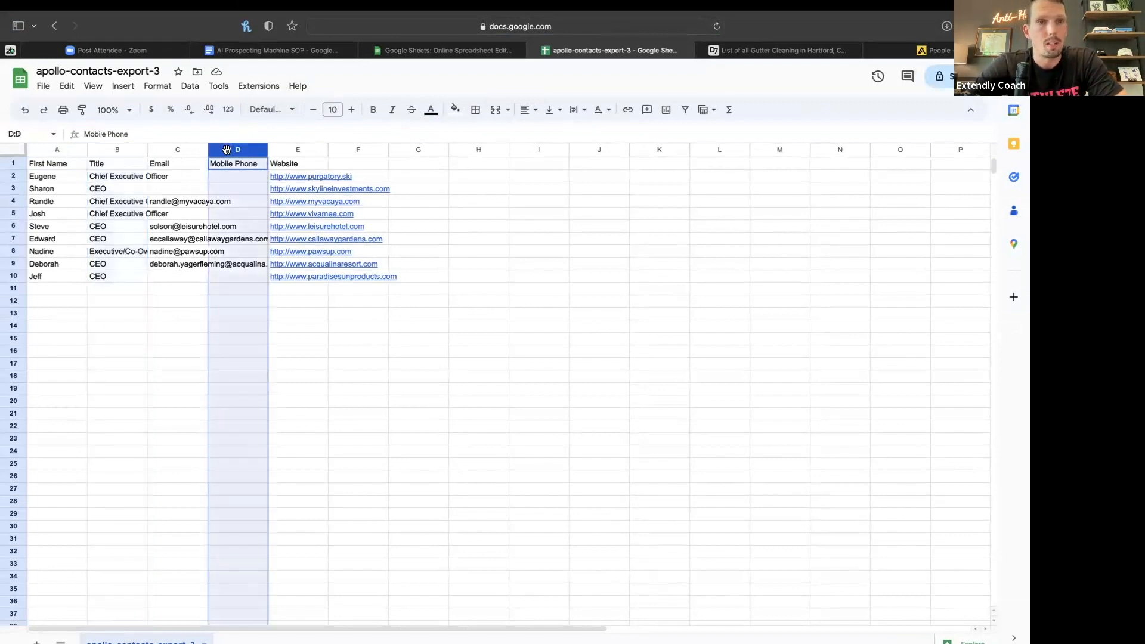
right_click(227, 149)
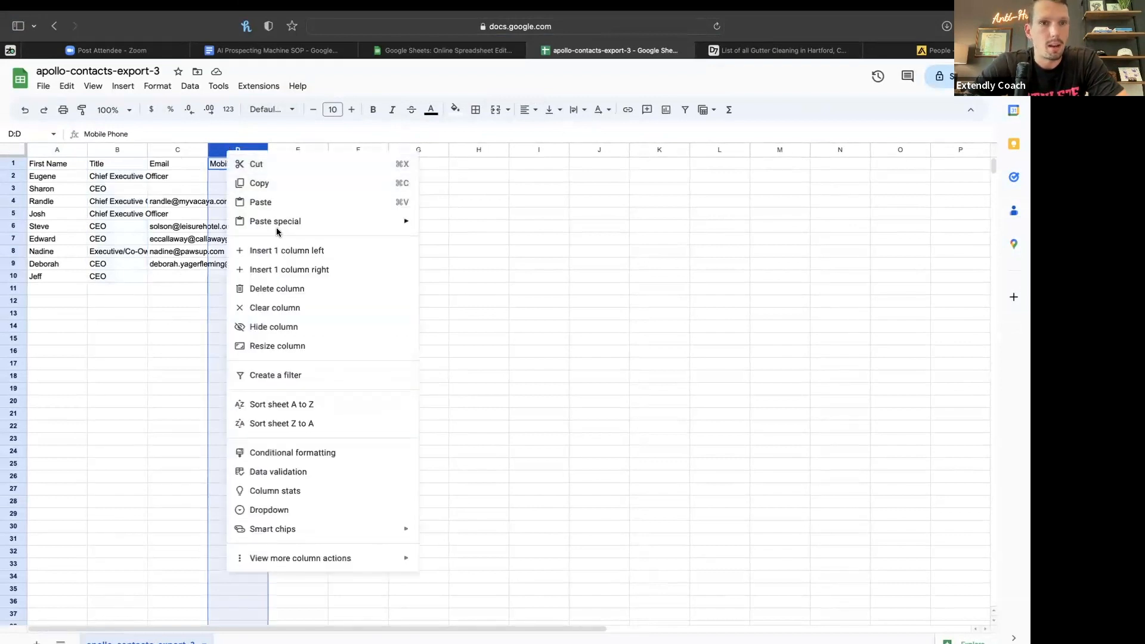
left_click(263, 289)
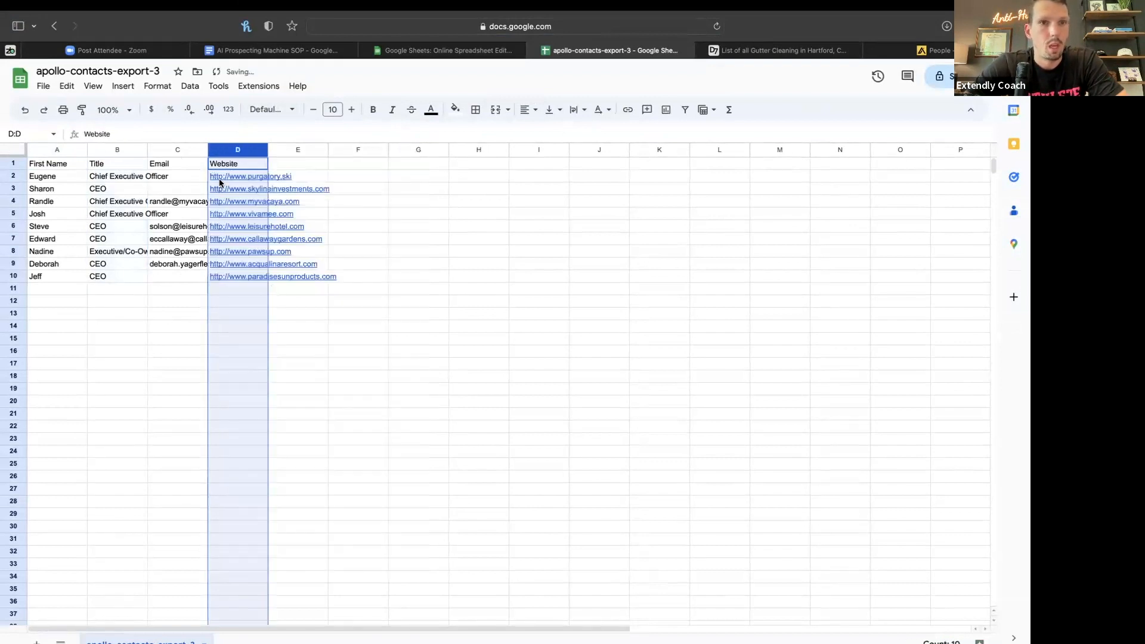
left_click(302, 164)
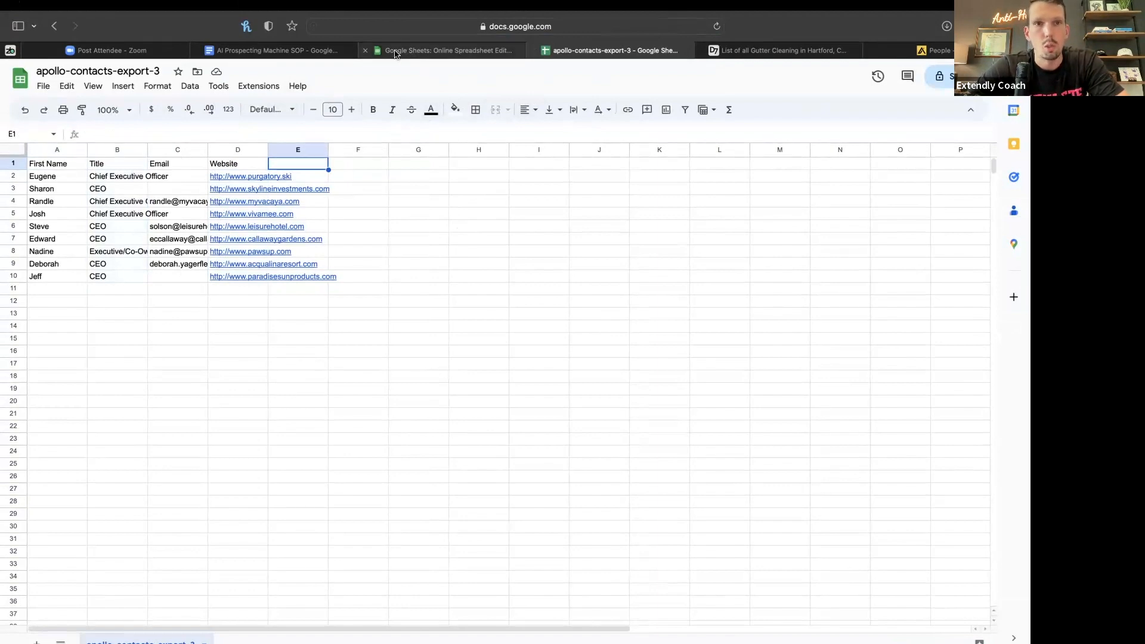
Step: Launch the GPT for Sheets and Docs extension and enable its functions in the lead list
mouse_move(395, 54)
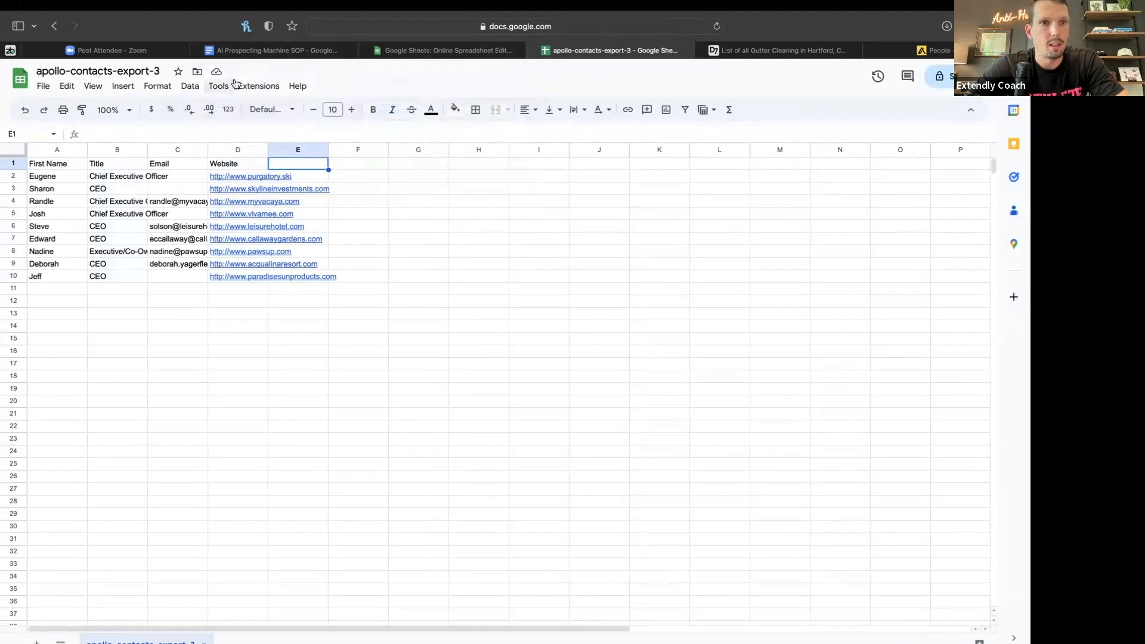
left_click(258, 86)
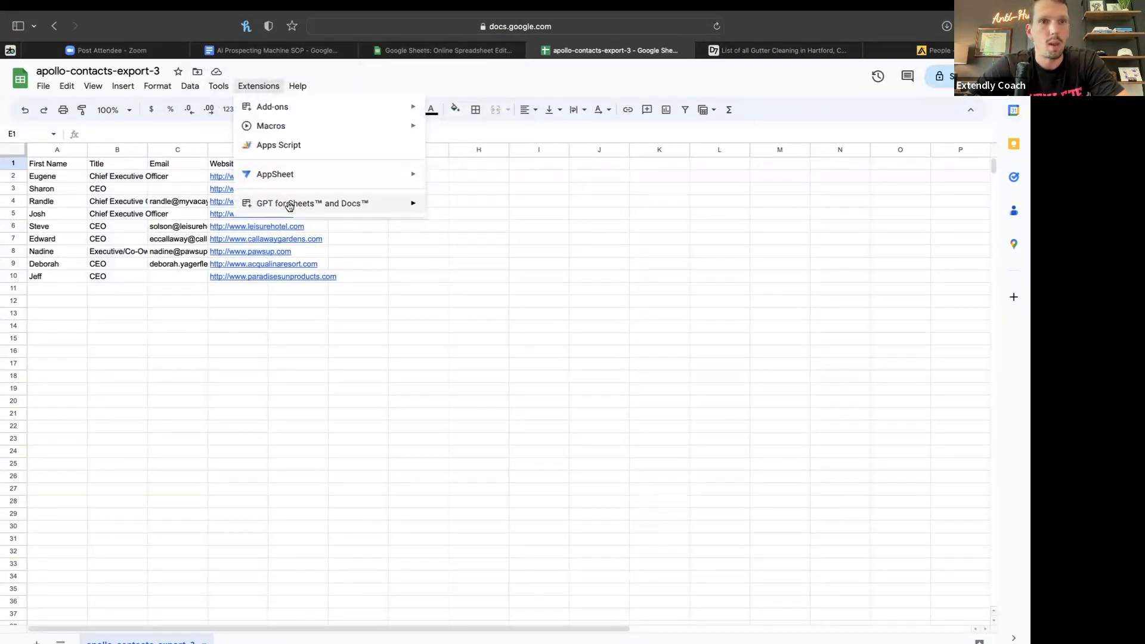
mouse_move(283, 111)
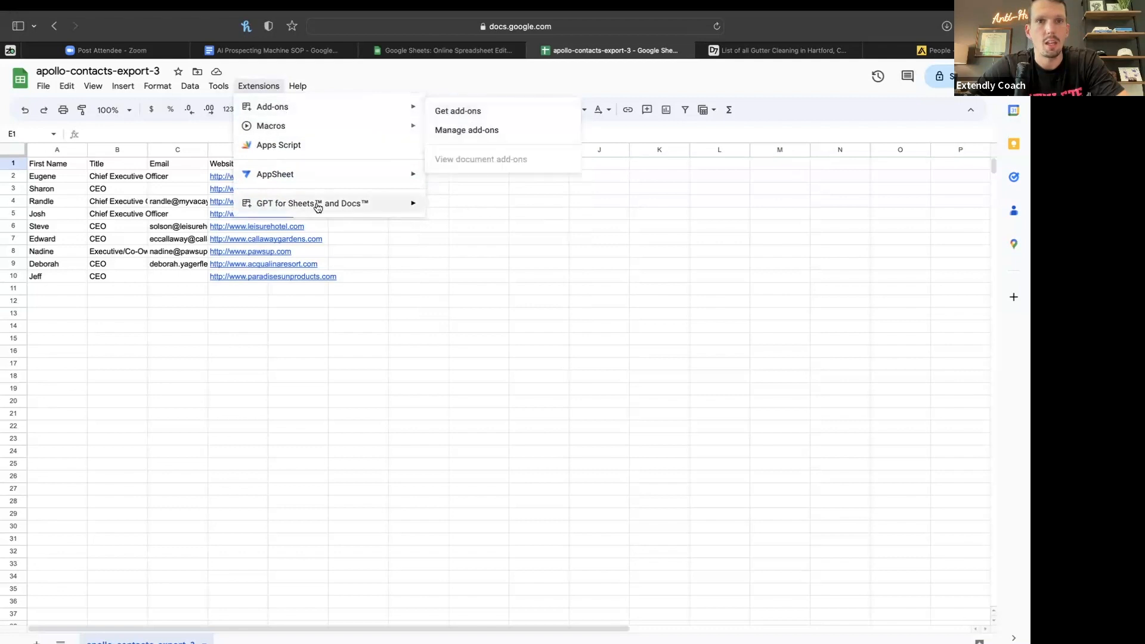
mouse_move(318, 208)
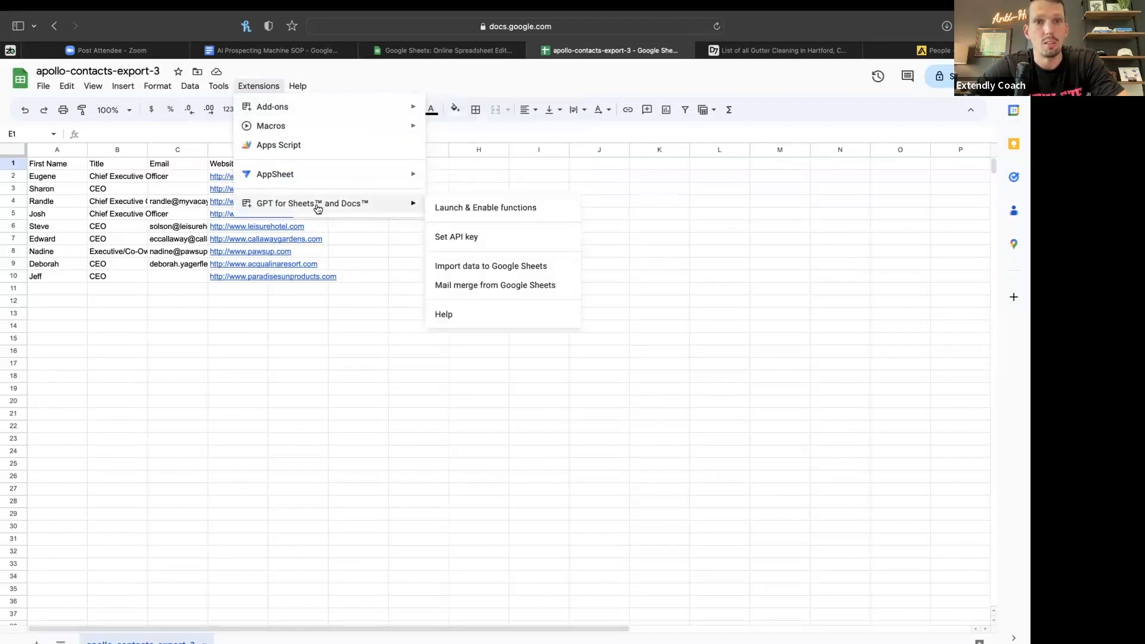
left_click(450, 209)
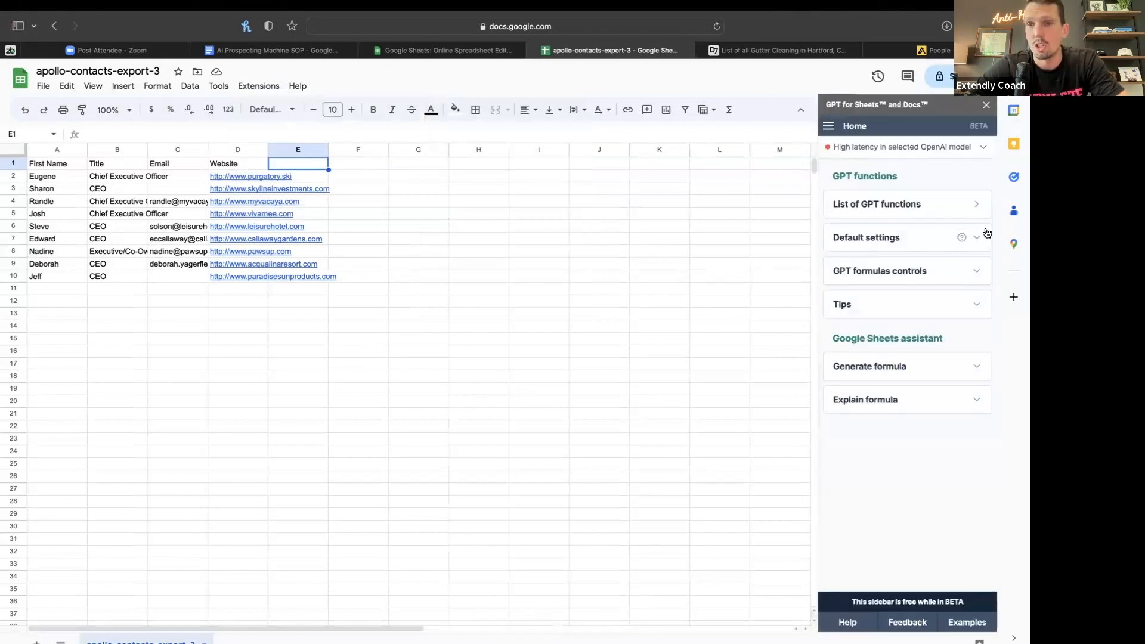
Step: View the GPT extension's API key settings and return to its home view
left_click(826, 126)
left_click(847, 216)
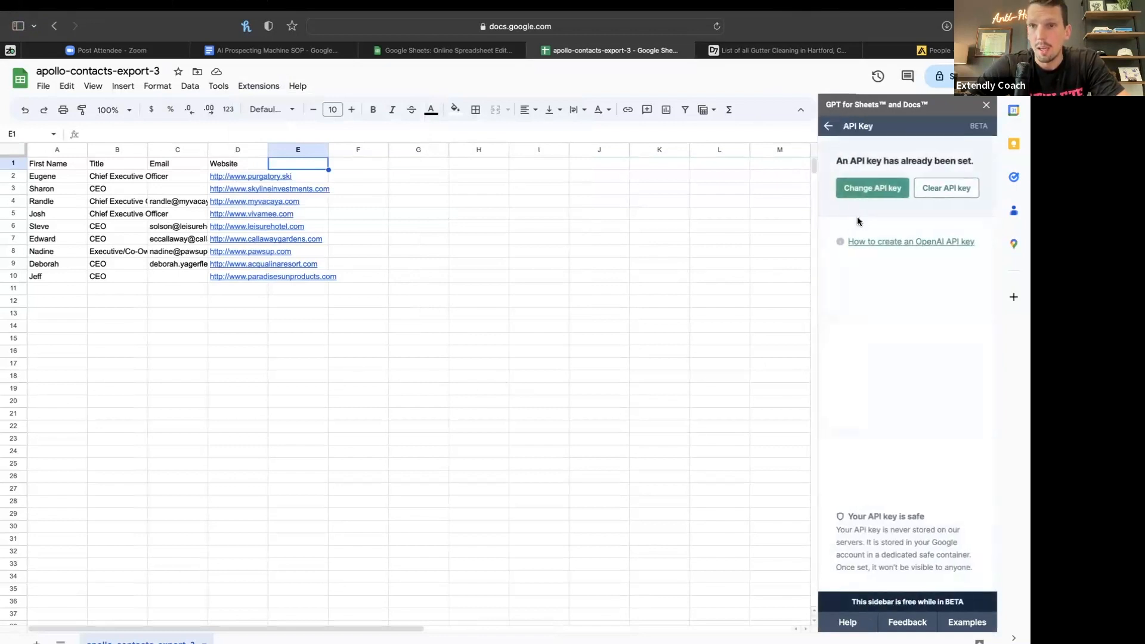
left_click(827, 127)
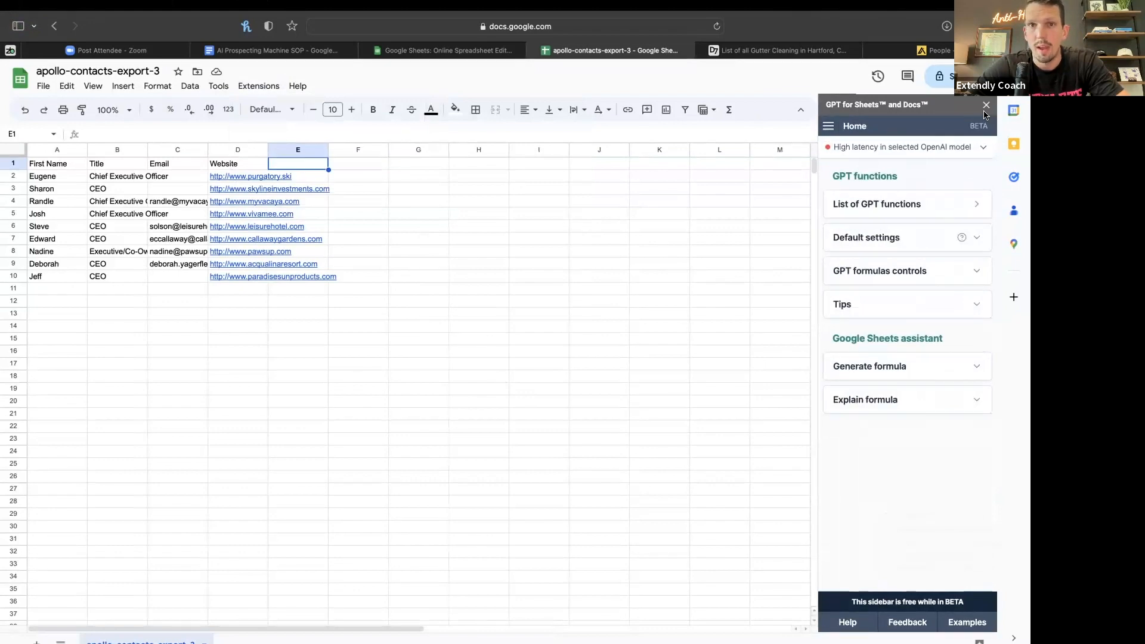
Step: Switch to the AI Prospecting Machine SOP and review the Product/Service Name and Personal Opener prompts in Part 2
left_click(271, 49)
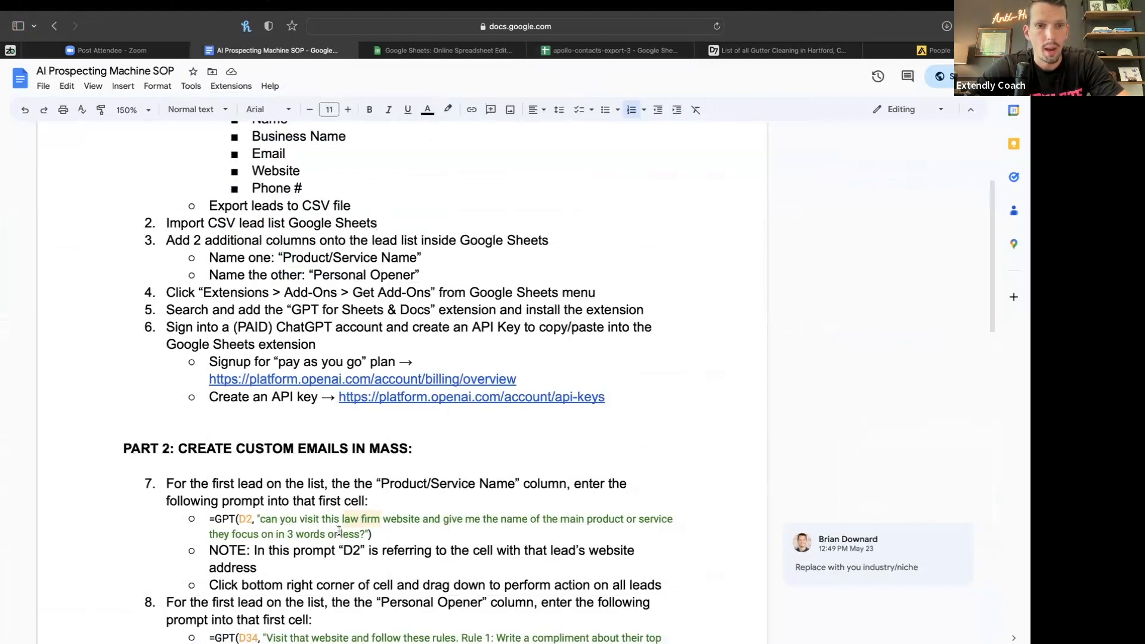
scroll(265, 501, "down", 3)
left_click_drag(162, 339, 662, 437)
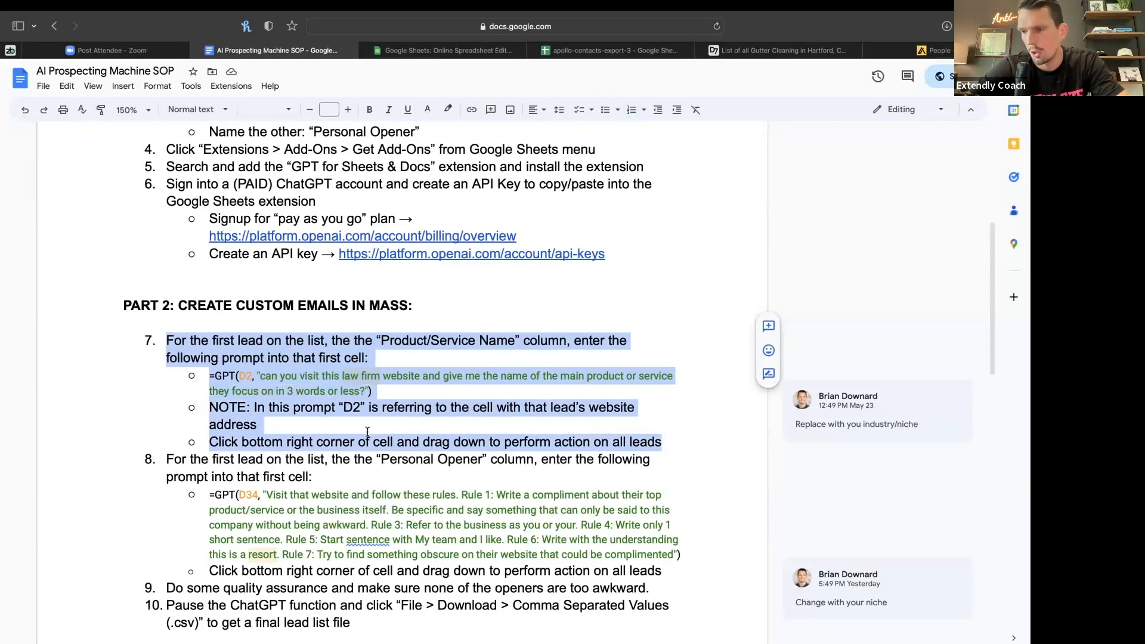
scroll(334, 406, "down", 3)
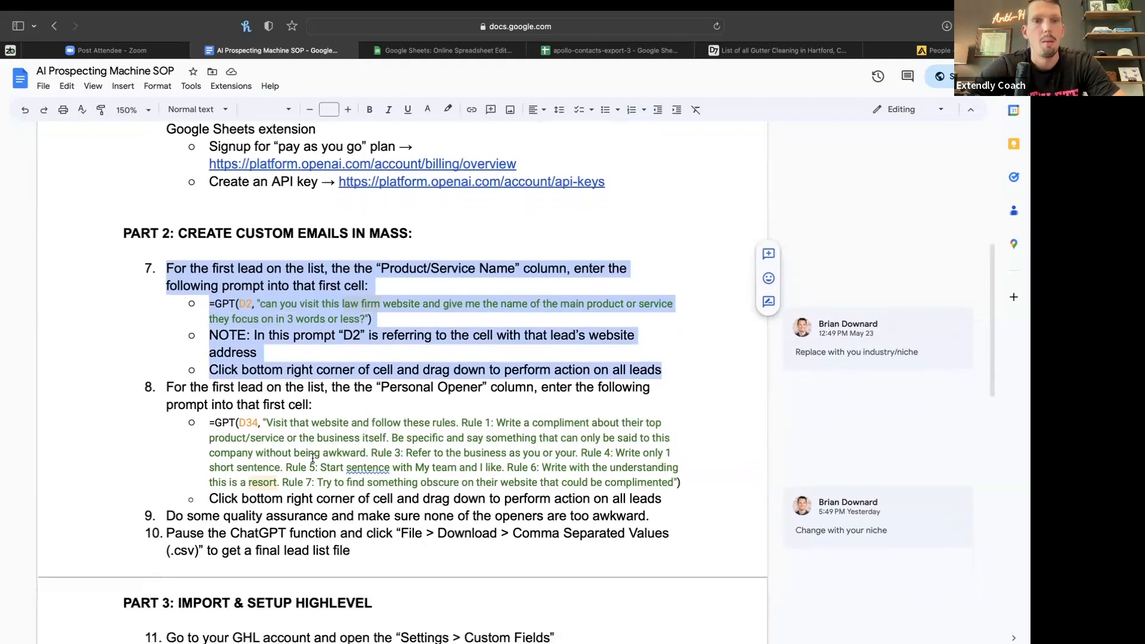
triple_click(350, 394)
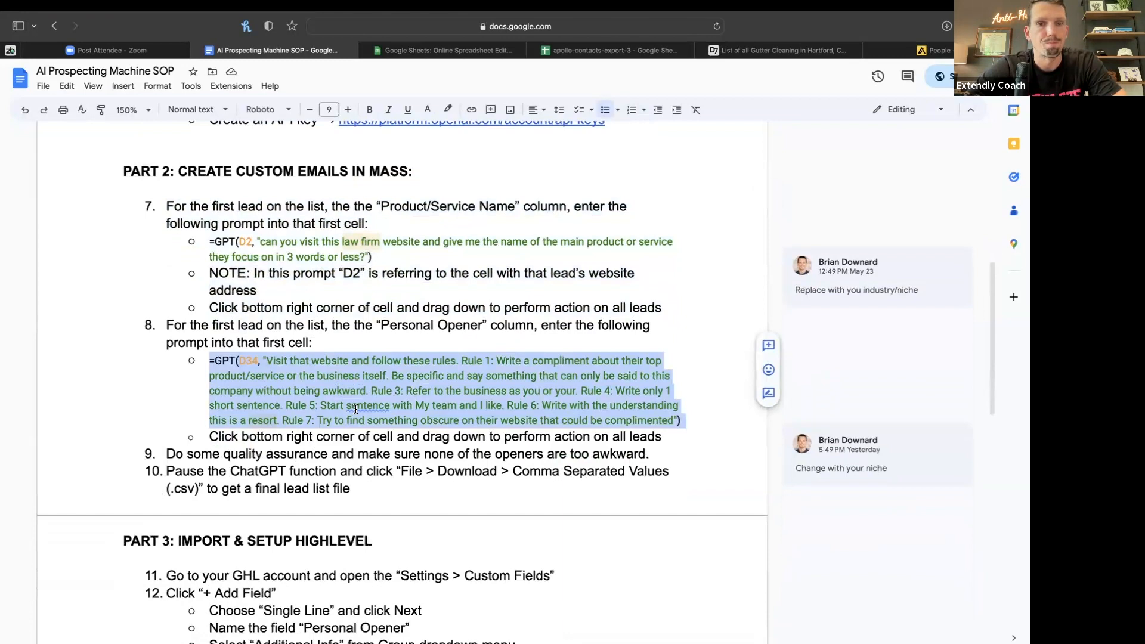
left_click(356, 409)
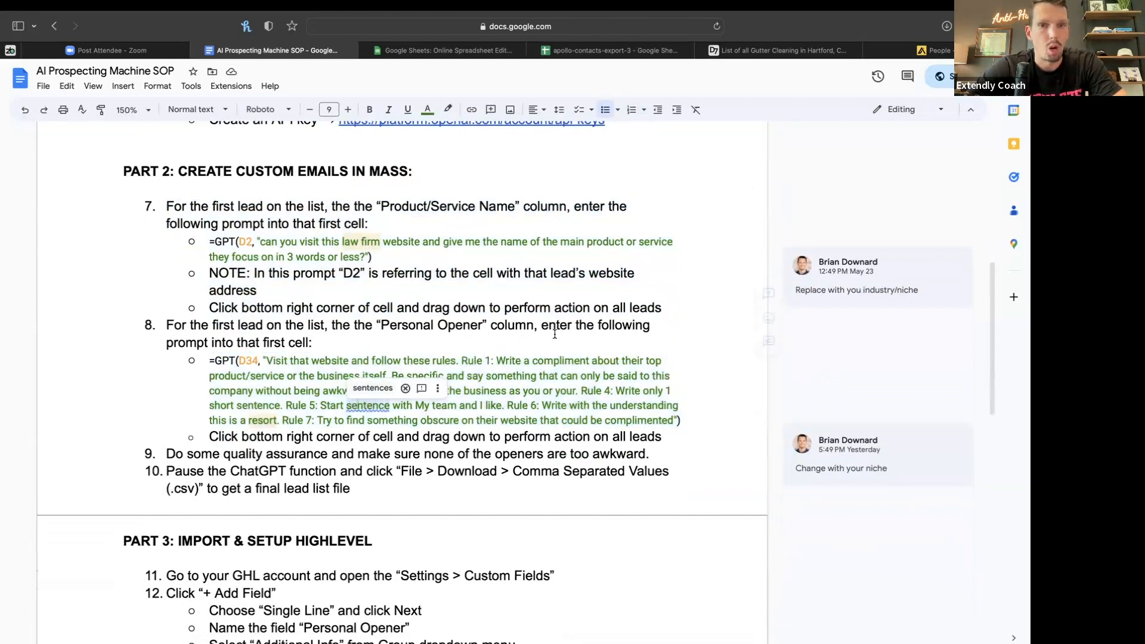
left_click(536, 391)
triple_click(536, 392)
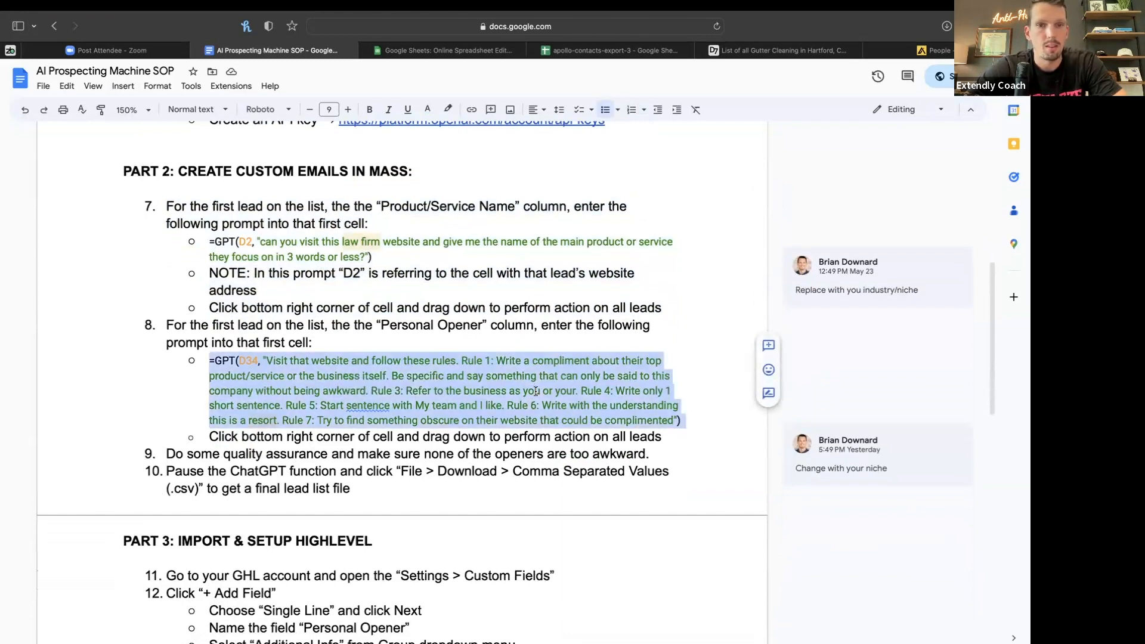
Step: Set the SOP document's zoom to 200% and bring the Personal Opener prompt of step 8 into view
left_click(132, 110)
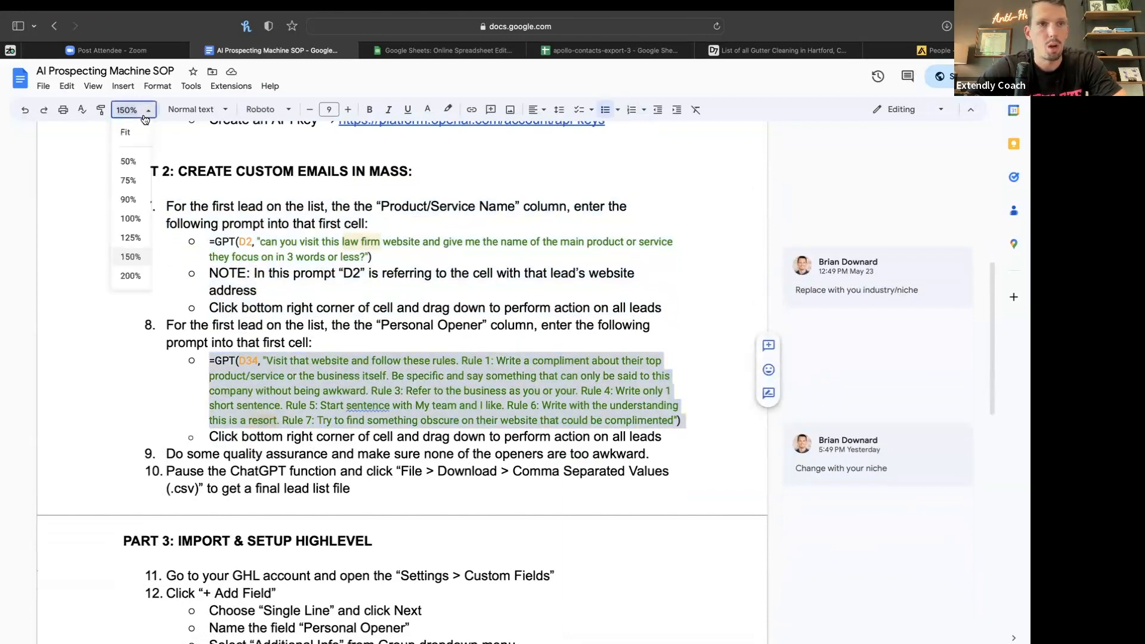
left_click(130, 276)
scroll(447, 380, "down", 2)
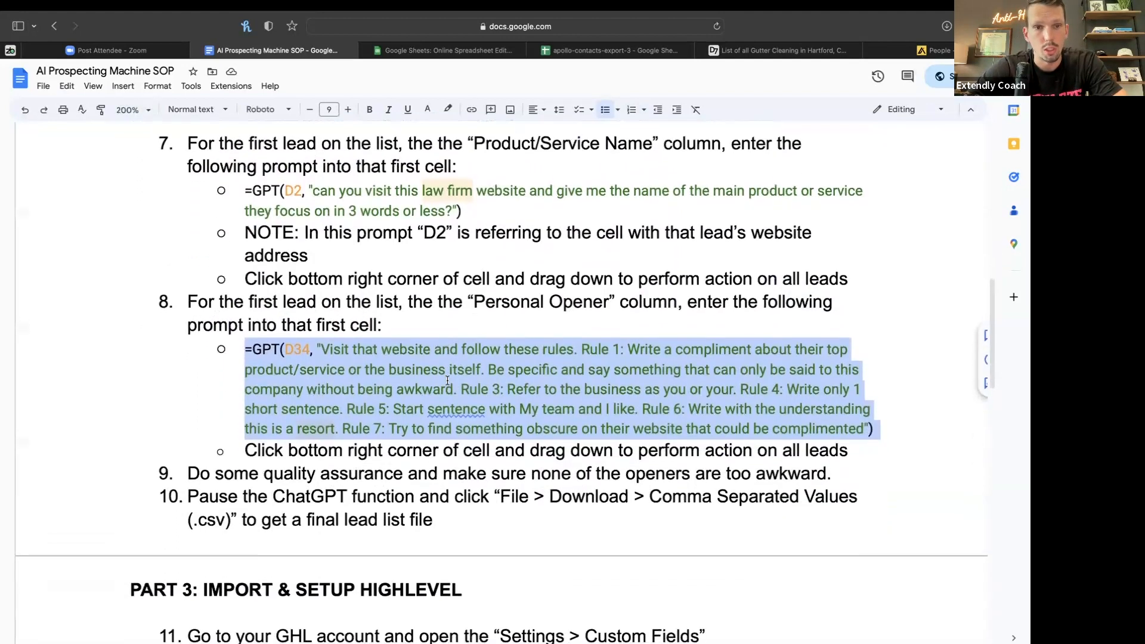
scroll(337, 337, "down", 2)
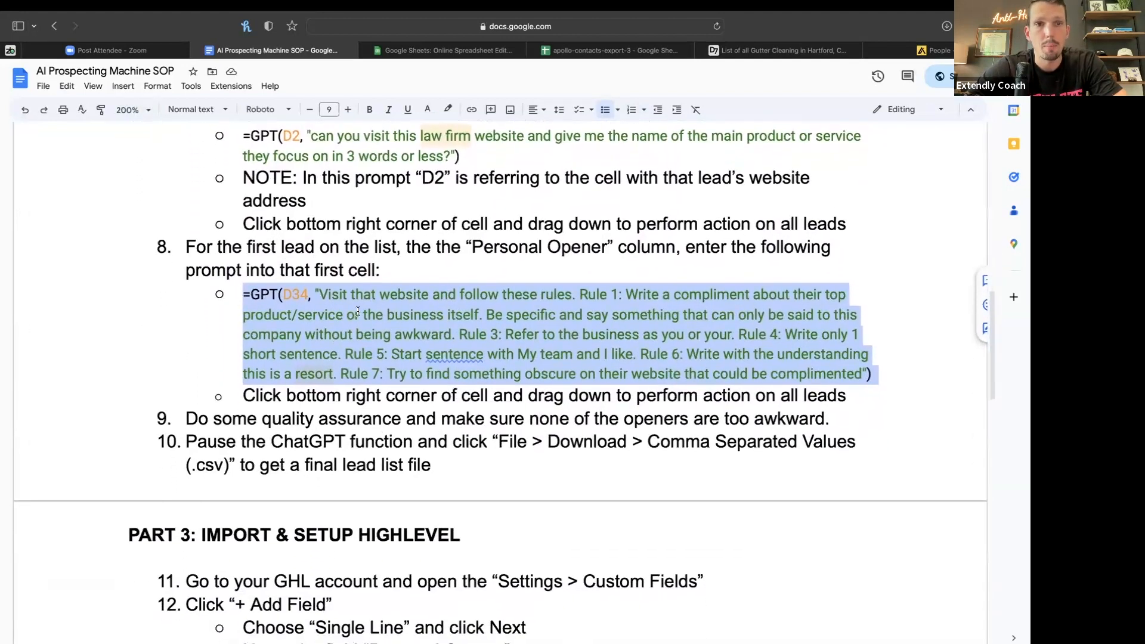
left_click(359, 312)
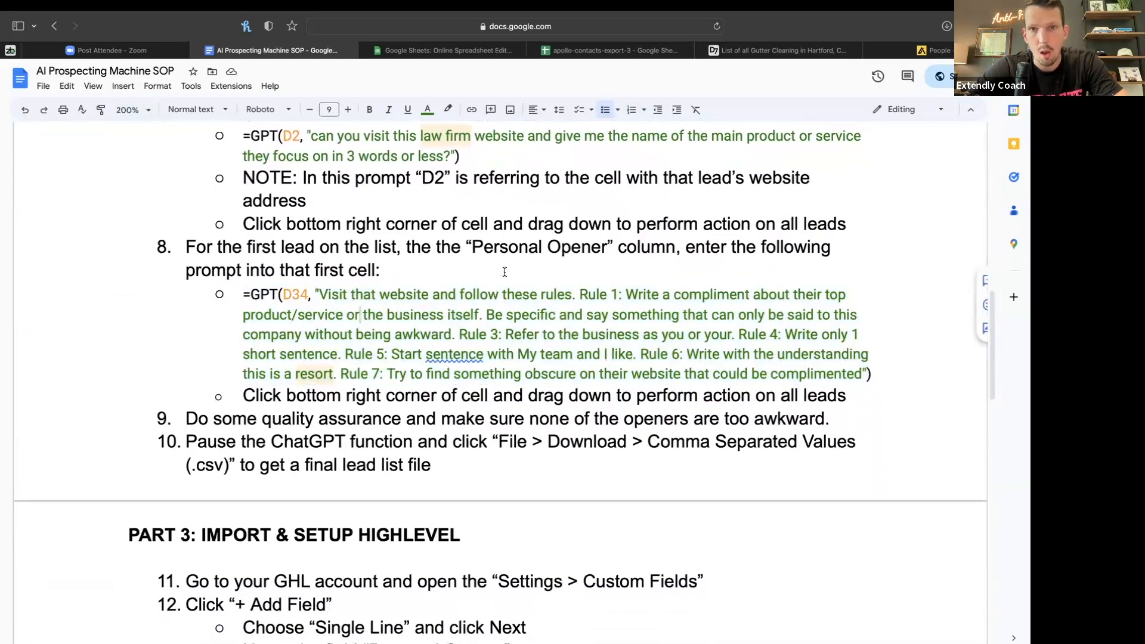
Step: Move the apollo-contacts-export-3 browser tab beside the SOP tab, check the lead list, and return to the SOP document
left_click(418, 52)
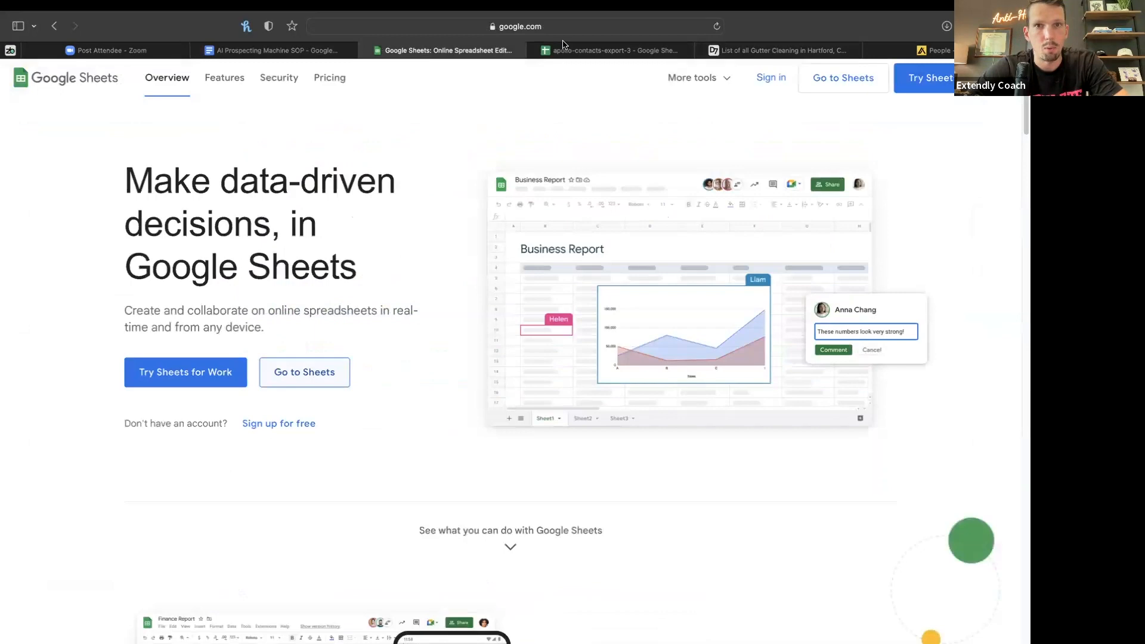
left_click_drag(558, 50, 384, 59)
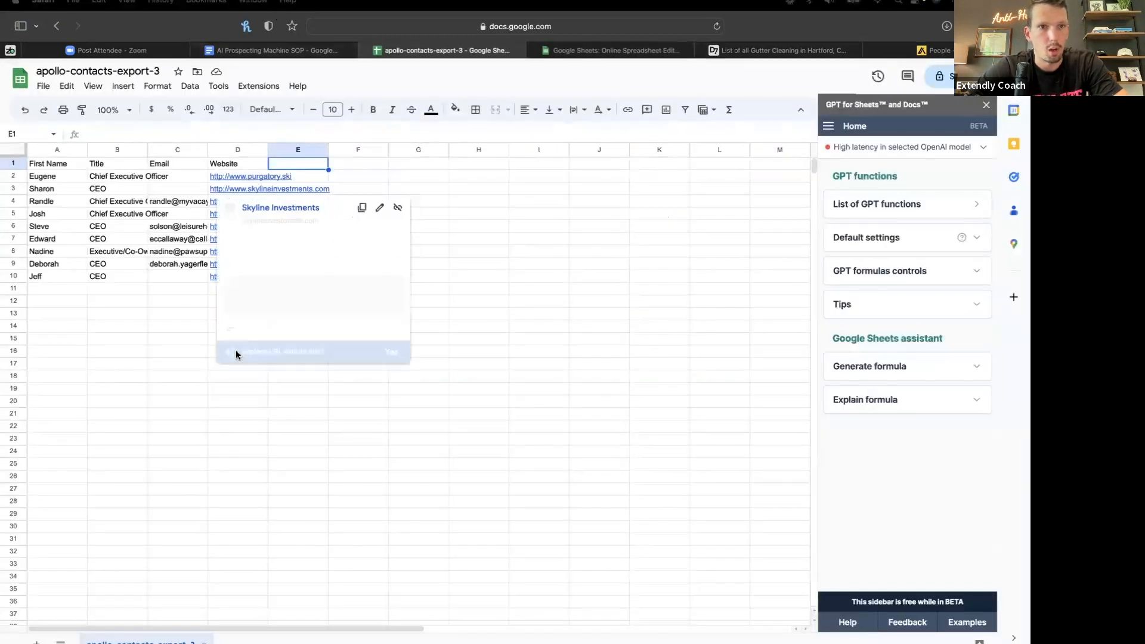
left_click(184, 412)
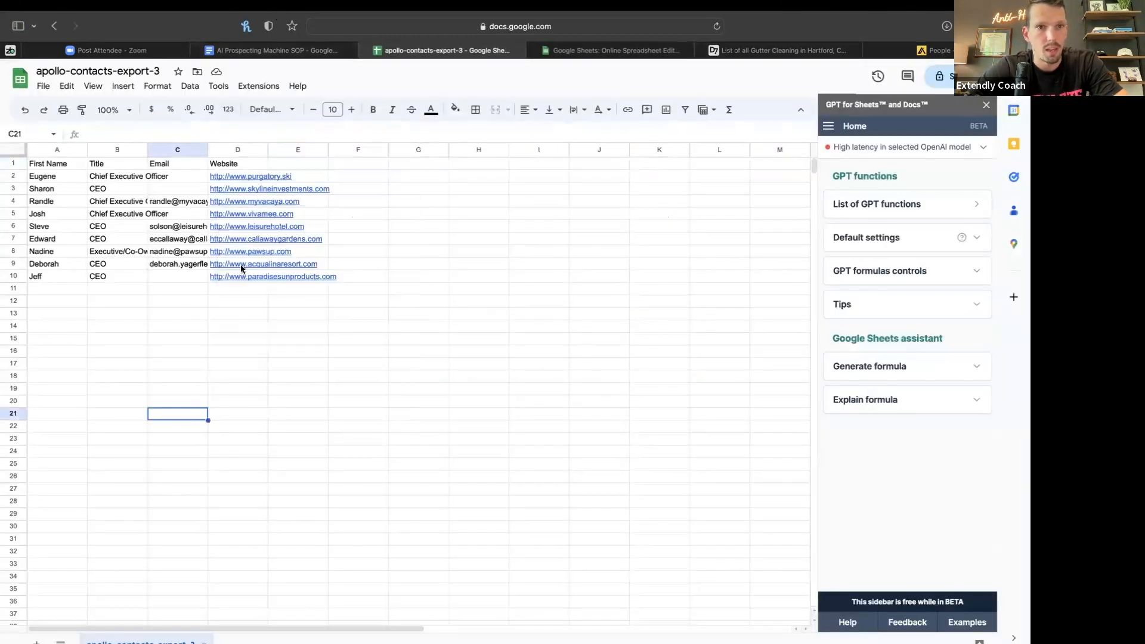
left_click(314, 53)
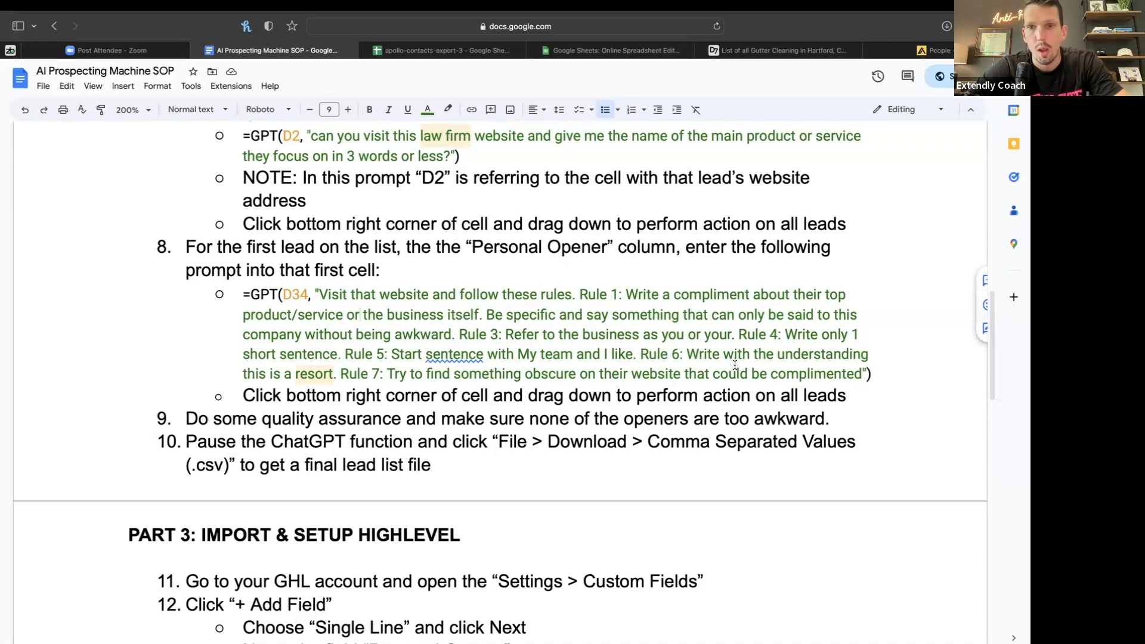
Step: Review the resort wording and Rule 7 in step 8's Personal Opener prompt, and add a period after "complimented"
left_click(304, 374)
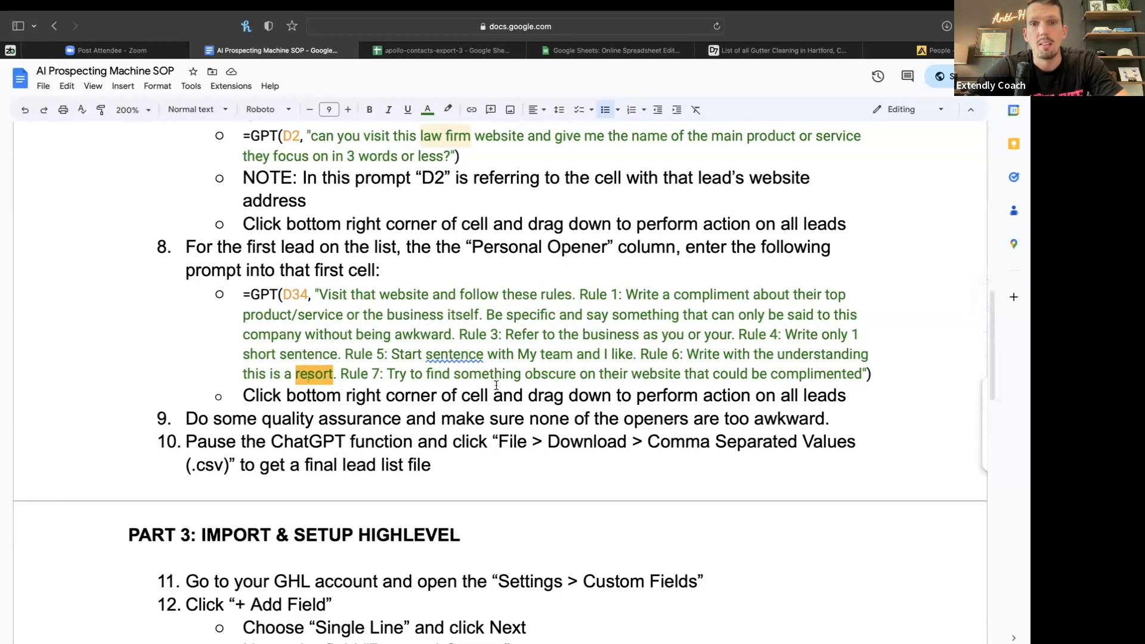
left_click(521, 375)
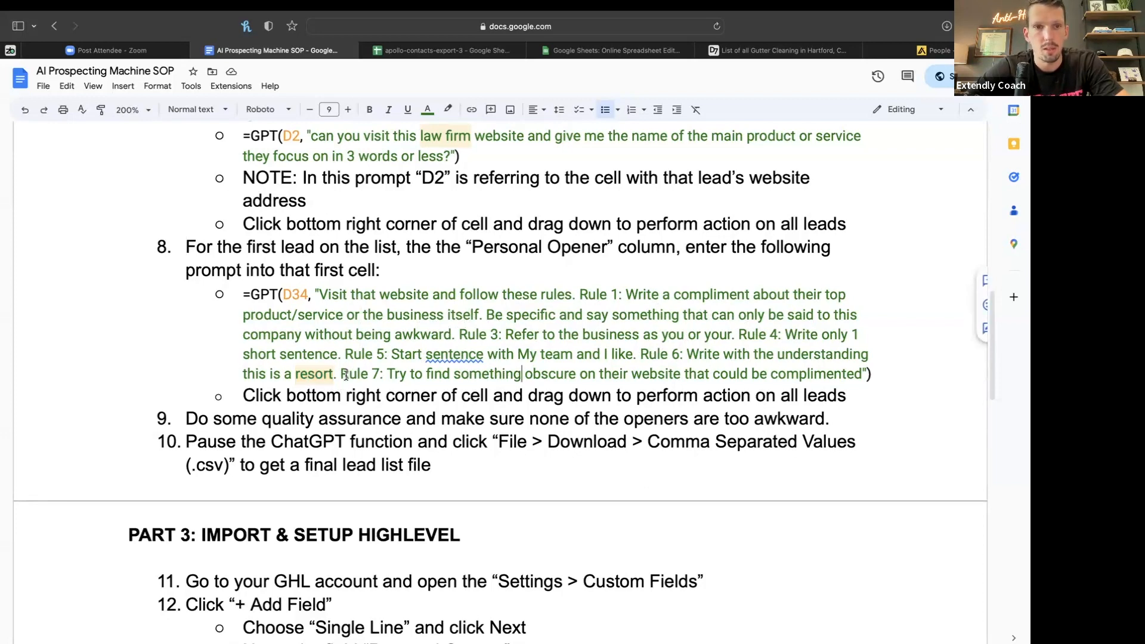
left_click_drag(338, 375, 863, 374)
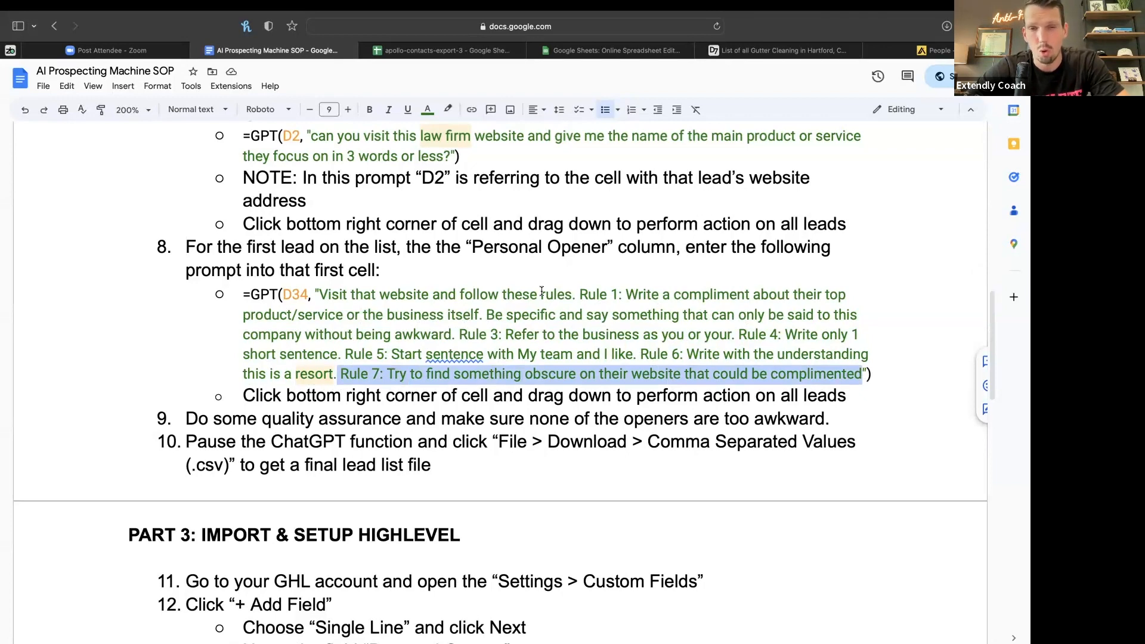
key("Right")
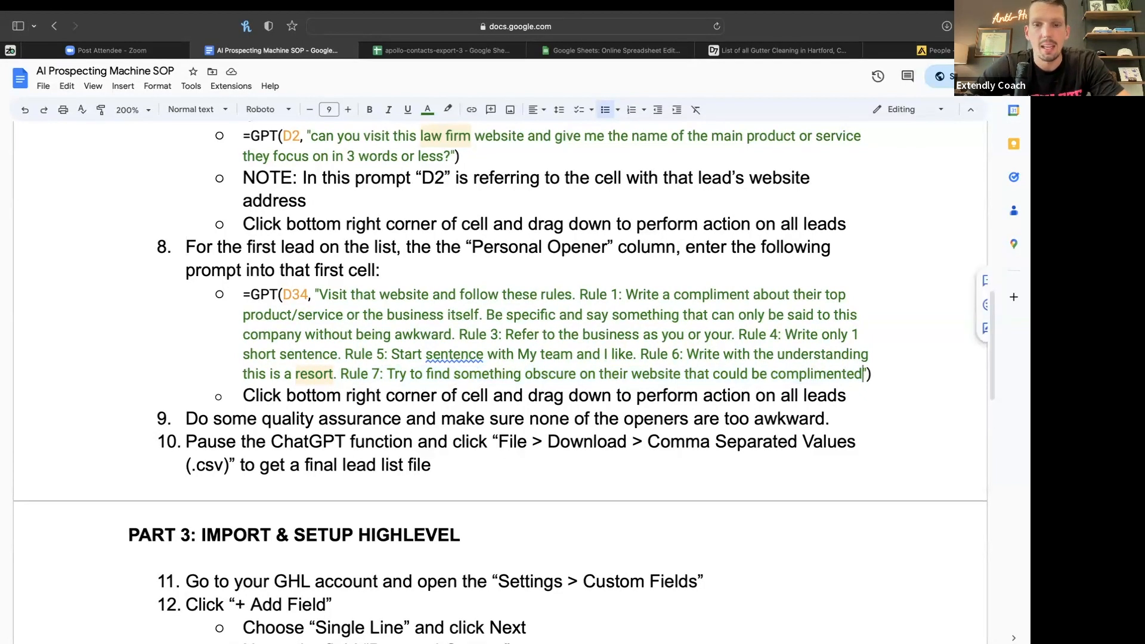
type(".")
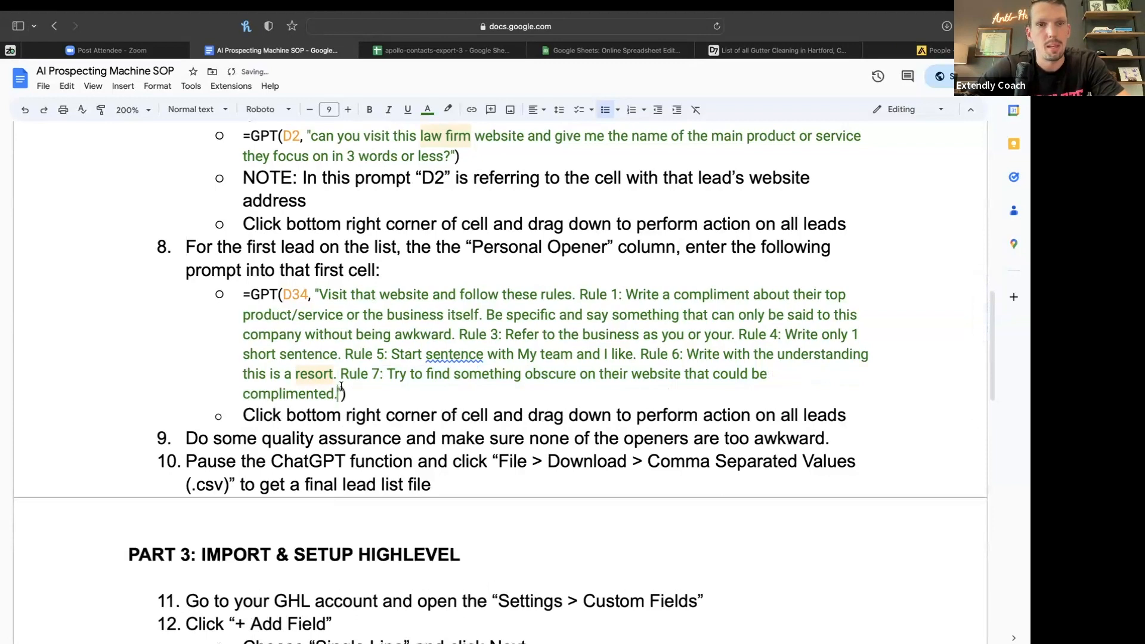
Step: Copy the entire Personal Opener GPT formula from step 8 of the SOP
left_click_drag(346, 393, 267, 322)
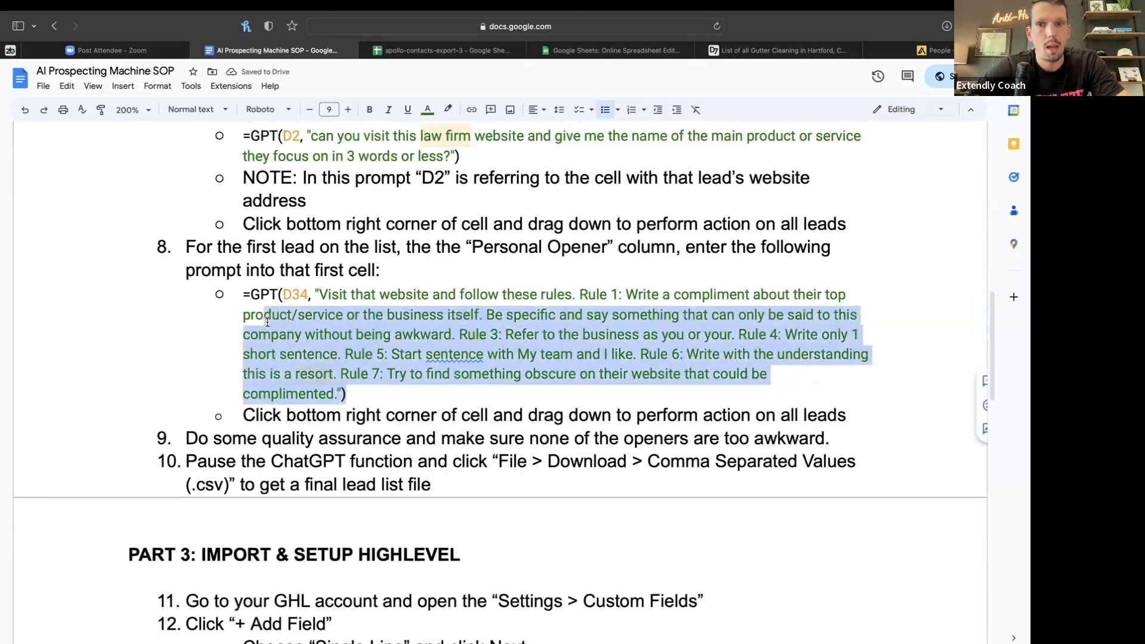
left_click(306, 399)
left_click(368, 392)
left_click_drag(368, 391, 241, 294)
key("super+c")
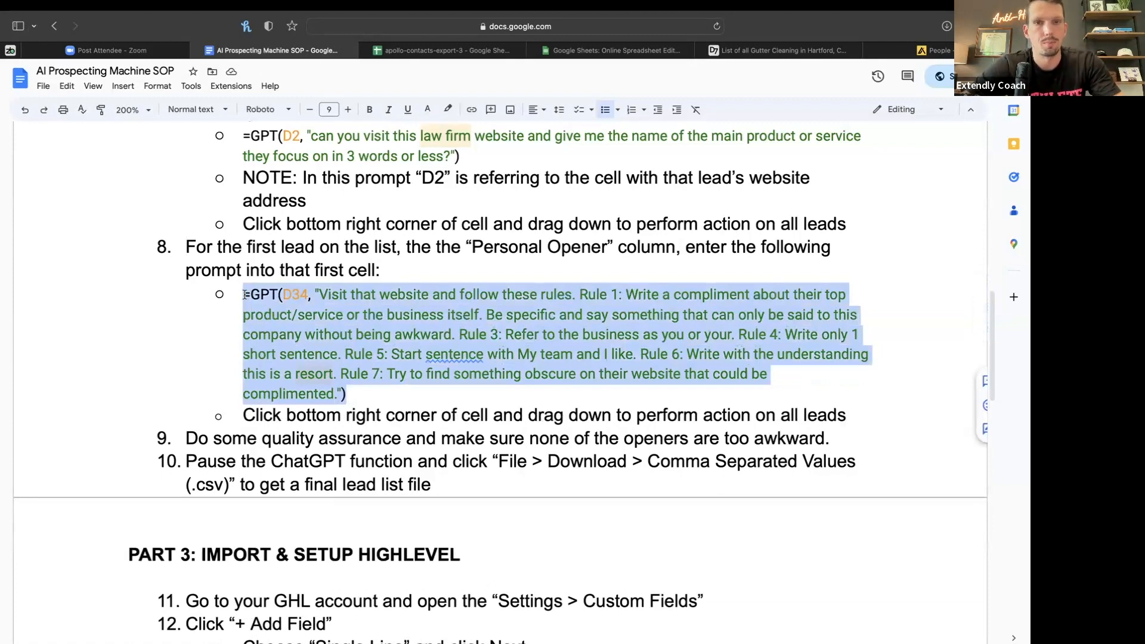
Step: In the apollo-contacts-export-3 sheet, add the header "Personal Opener" in E1 and make the headers A1:E1 bold
left_click(448, 50)
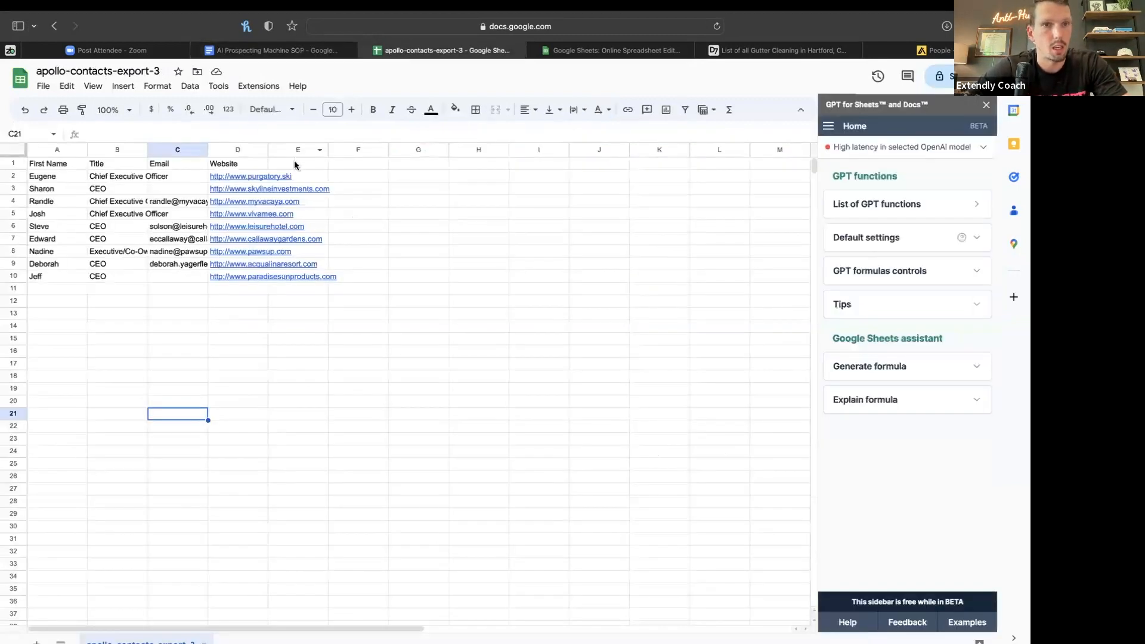
left_click(295, 161)
type("Personal Opener")
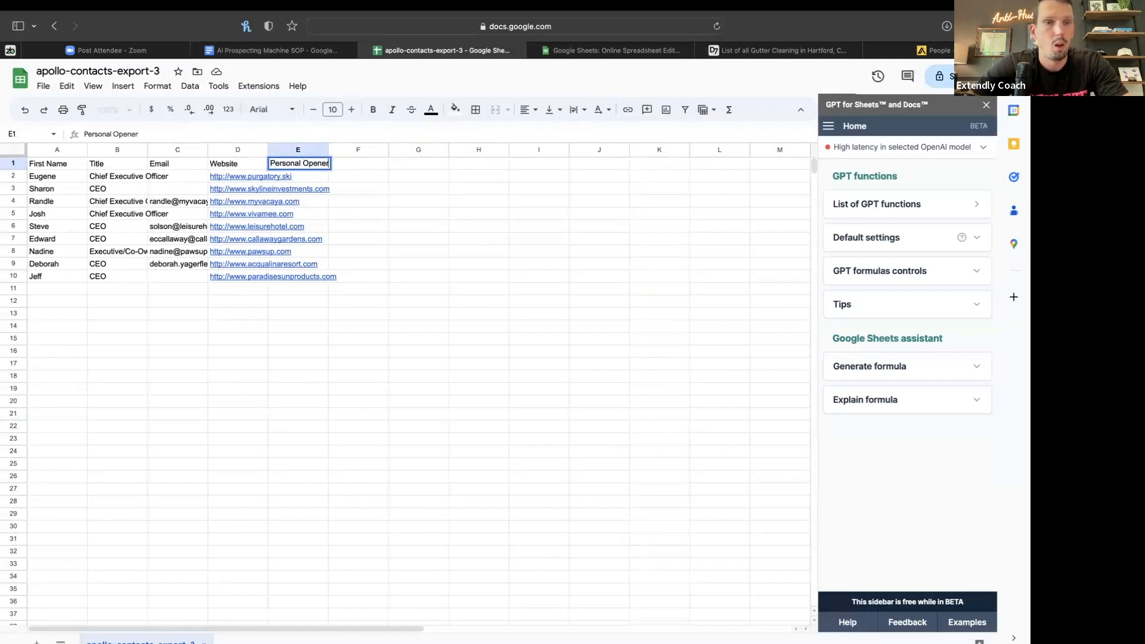
key("Return")
left_click(315, 168)
key("super+b")
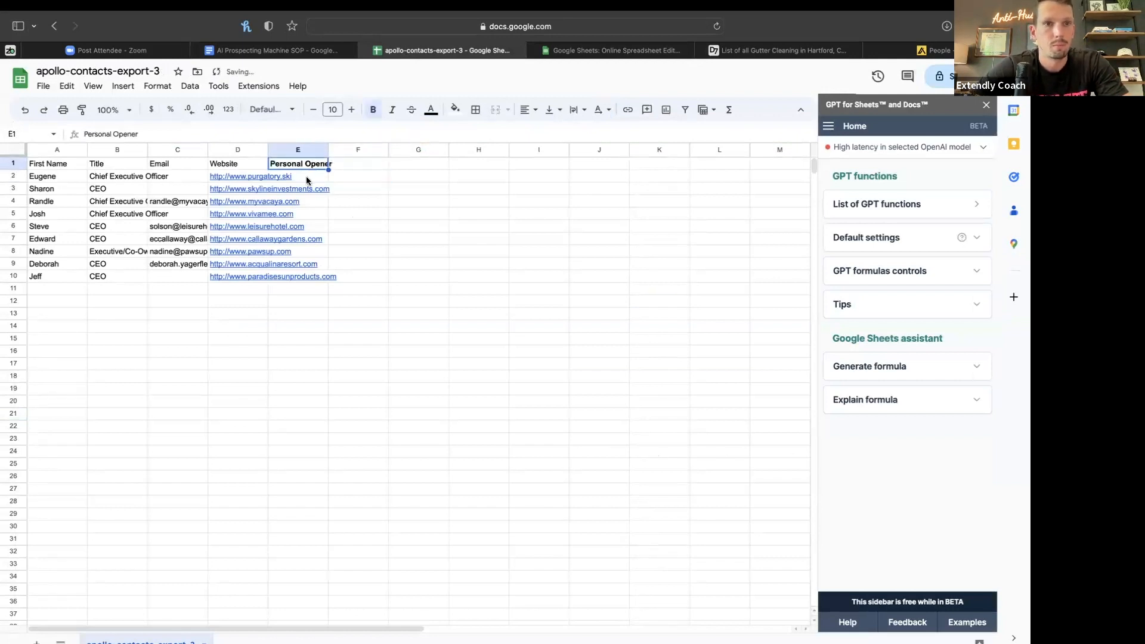
left_click_drag(67, 163, 238, 164)
key("super+b")
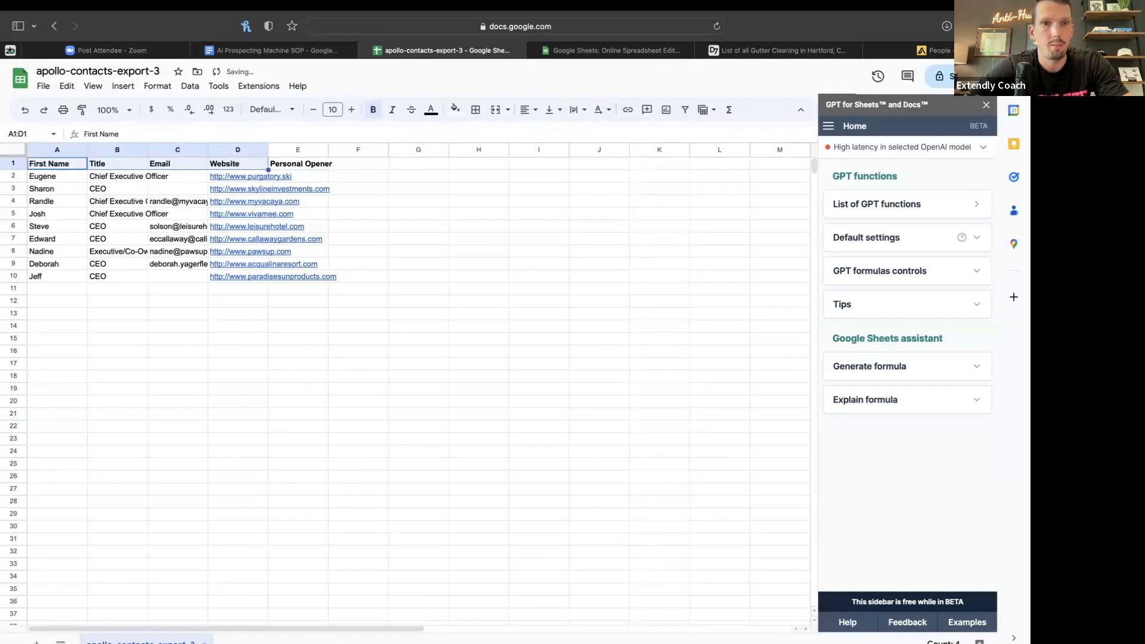
Step: Paste the copied GPT prompt into E2, change its website reference to D2, and run the formula
left_click(316, 176)
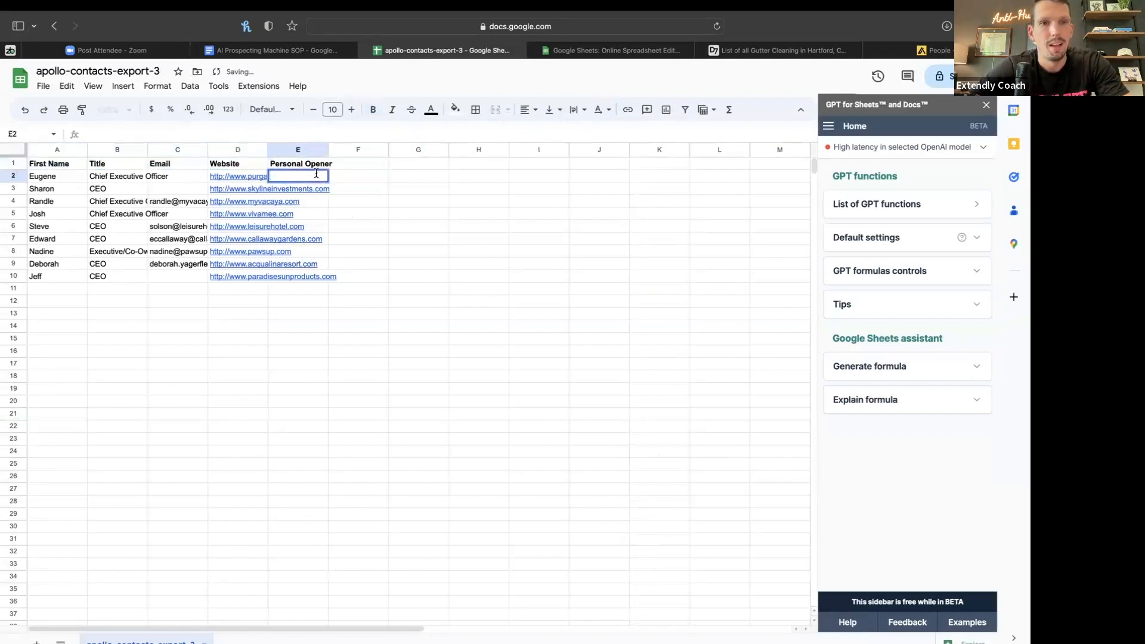
key("super+v")
left_click(301, 177)
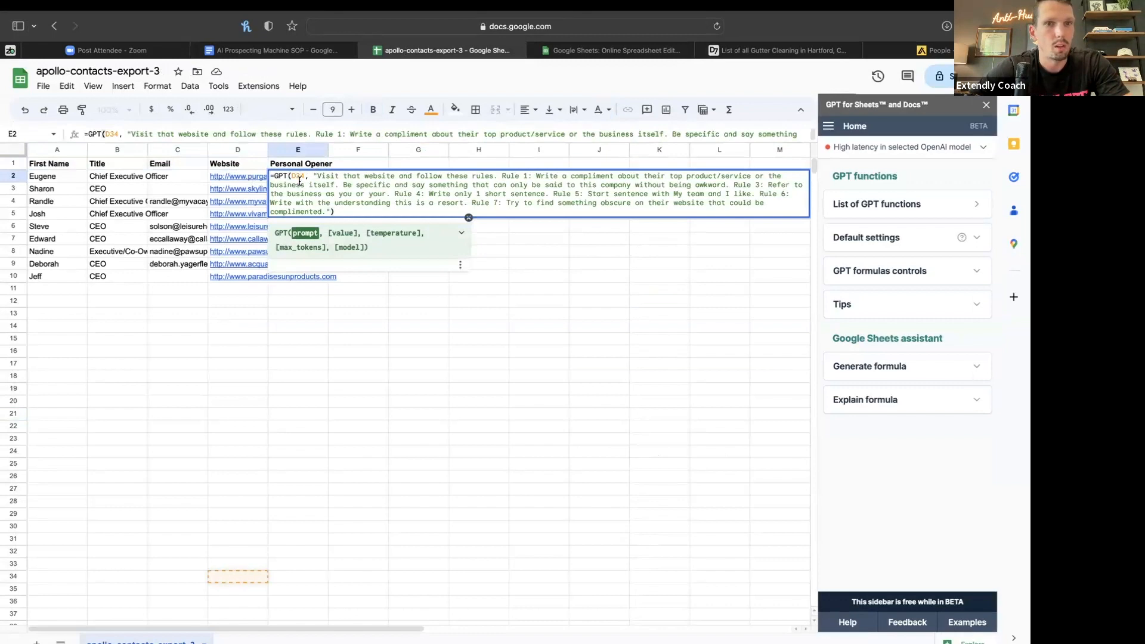
key("BackSpace")
key("BackSpace")
type("2")
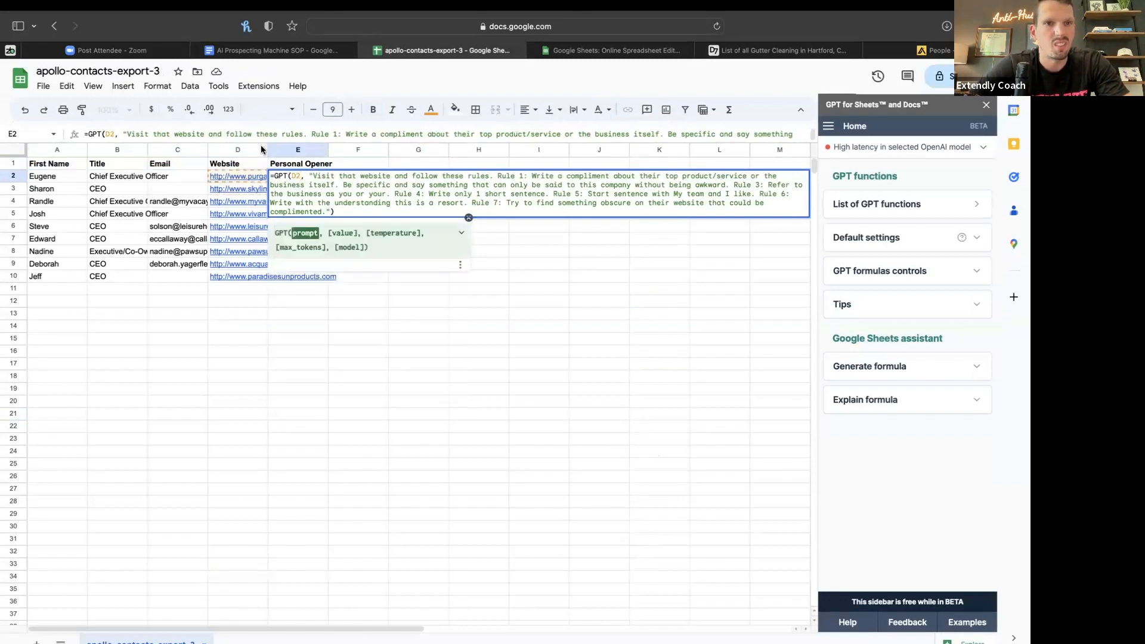
left_click(345, 206)
key("Return")
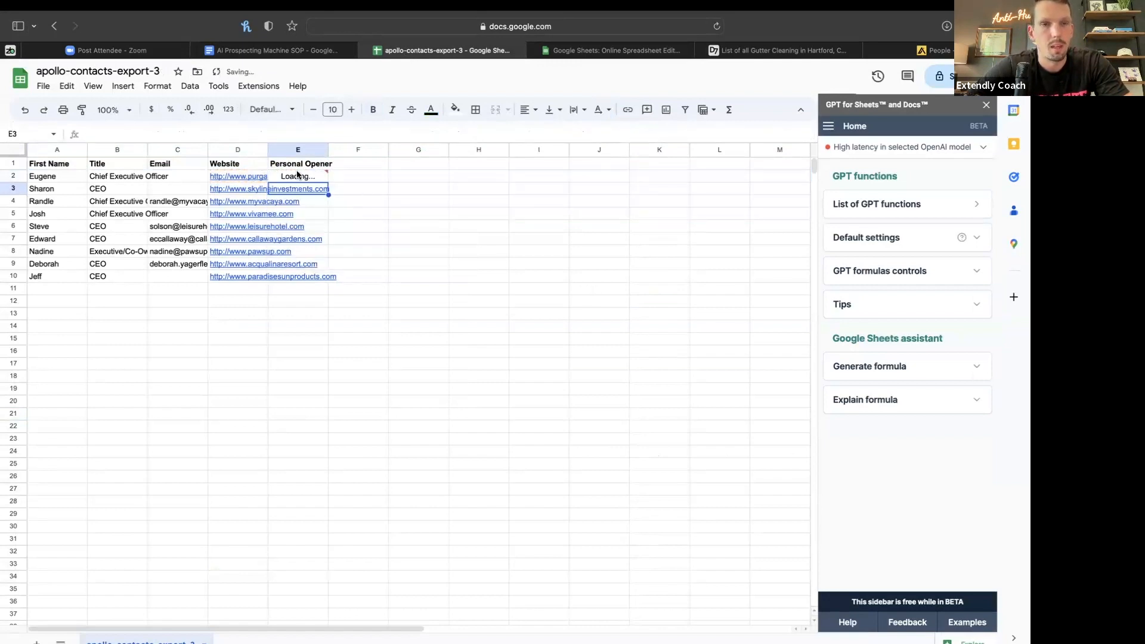
Step: Set the sheet's zoom to 150% and read the full opener generated for the first lead in E2
left_click(115, 110)
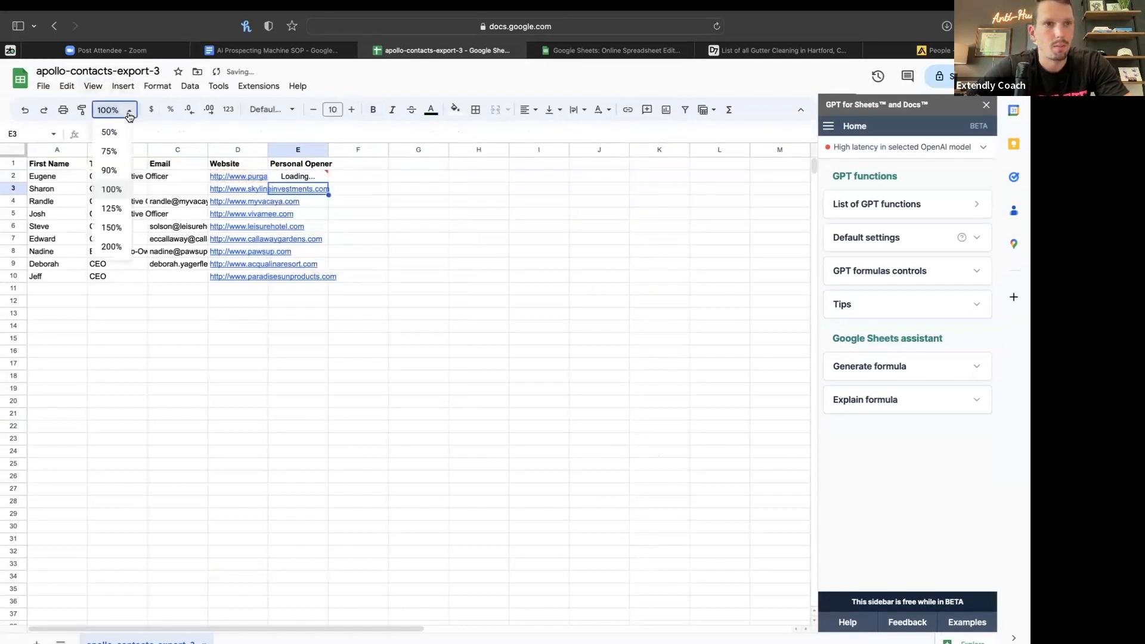
left_click(120, 229)
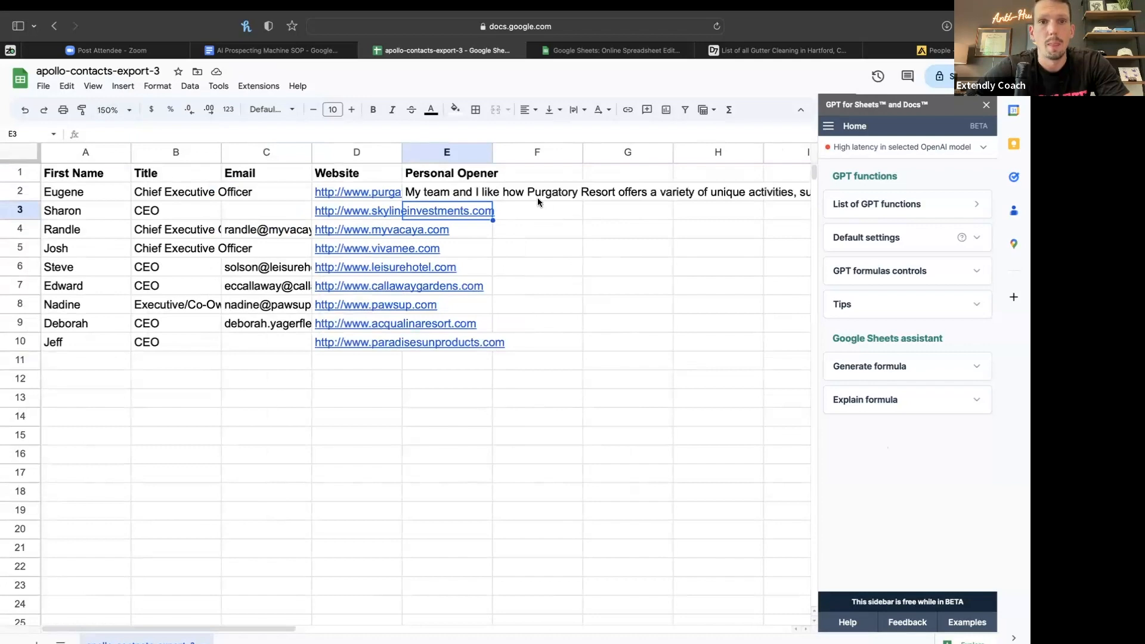
scroll(538, 198, "right", 5)
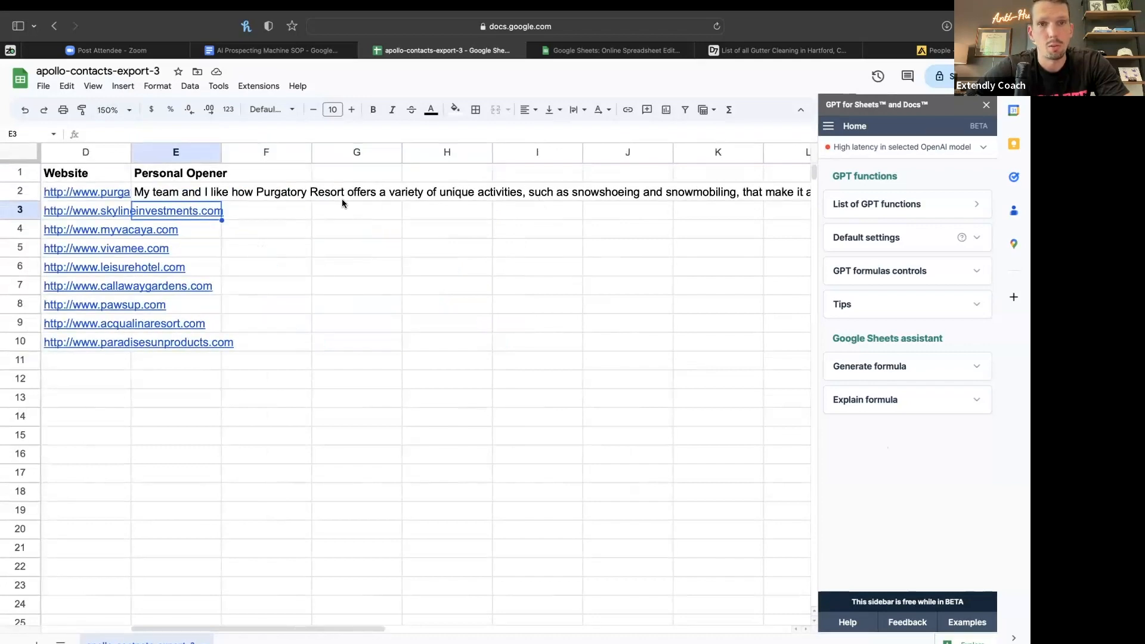
scroll(341, 198, "right", 2)
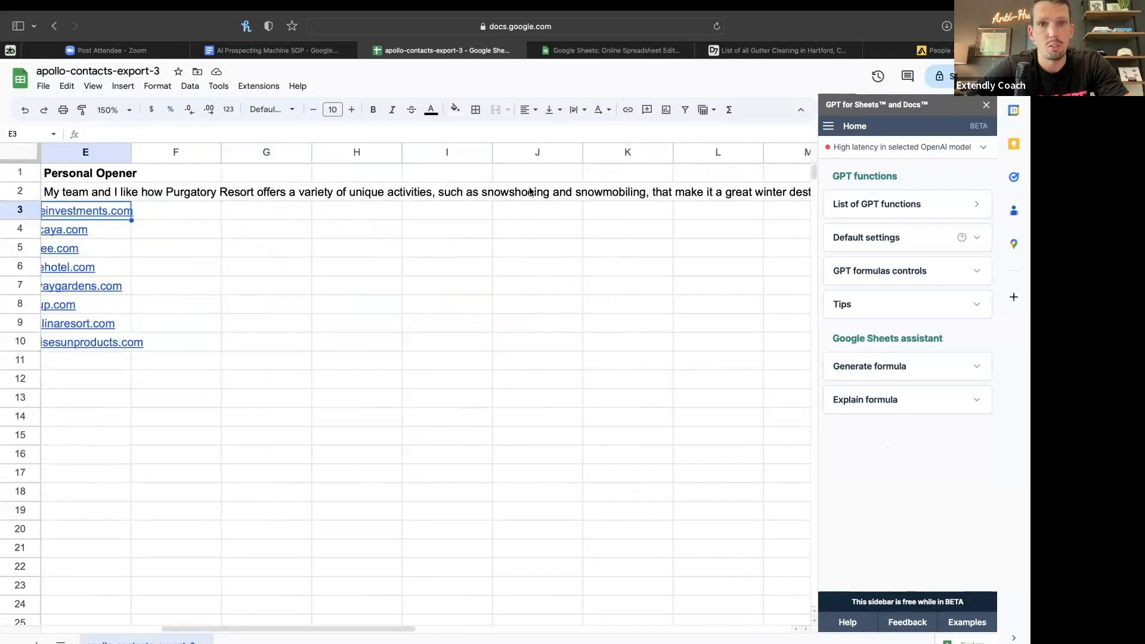
scroll(525, 192, "right", 3)
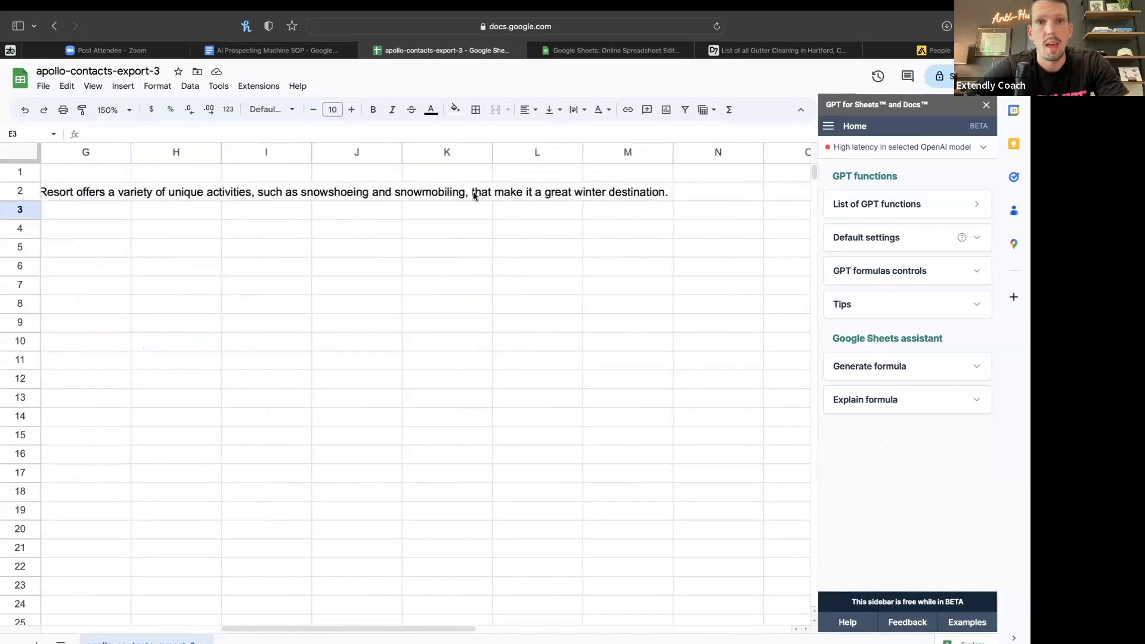
scroll(395, 194, "left", 3)
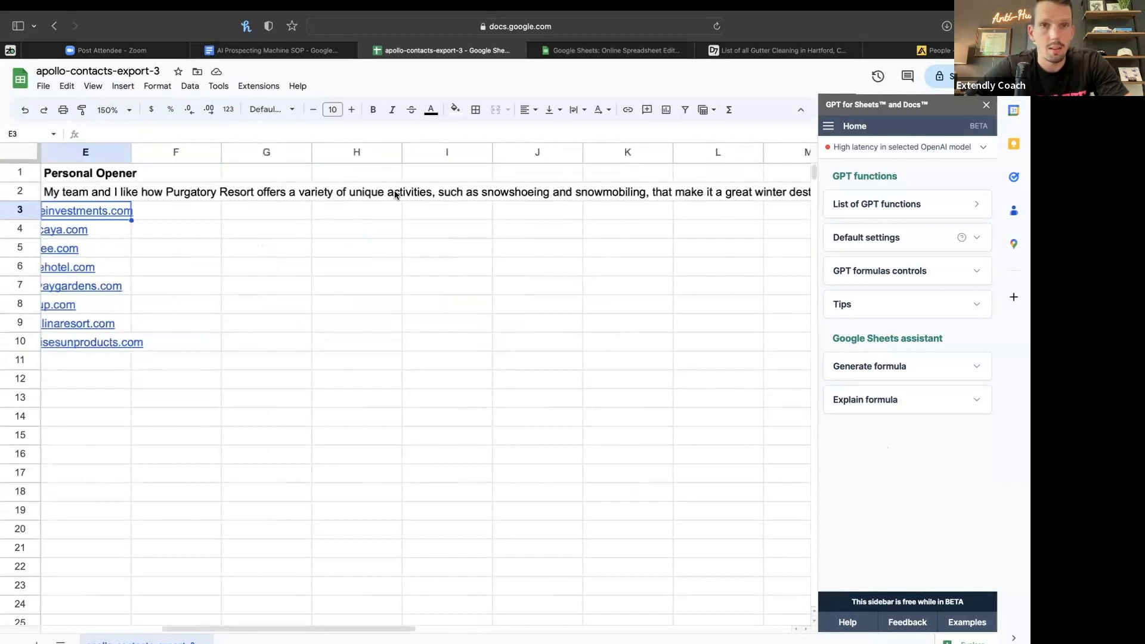
scroll(394, 195, "left", 1)
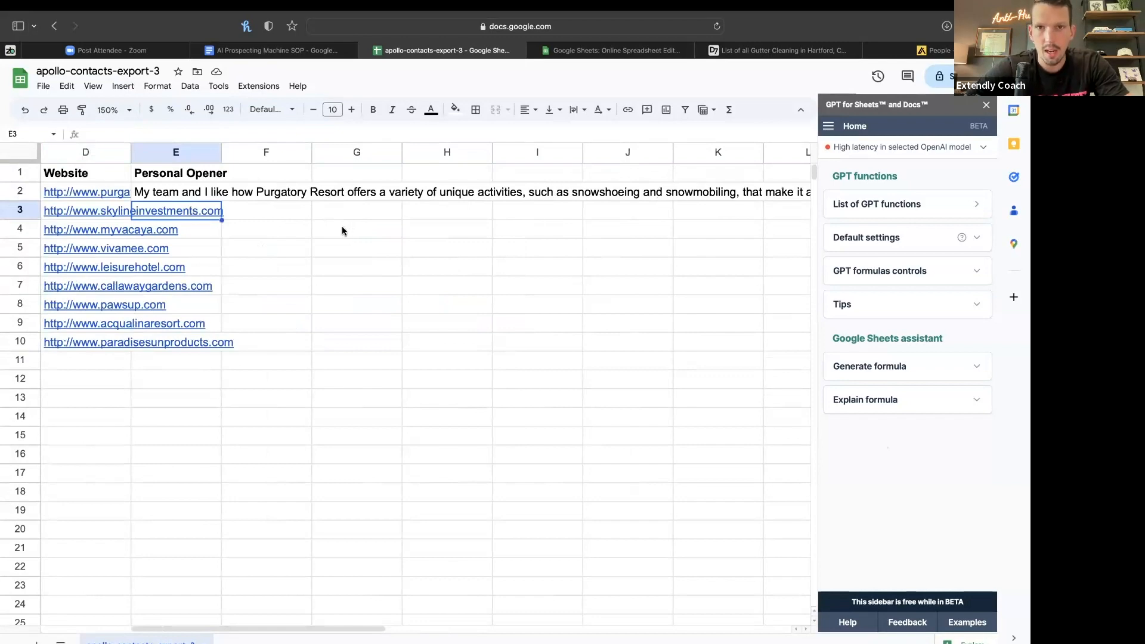
Step: Fill the E2 opener formula down to E10, close the GPT sidebar, and review the openers for all leads
left_click(182, 191)
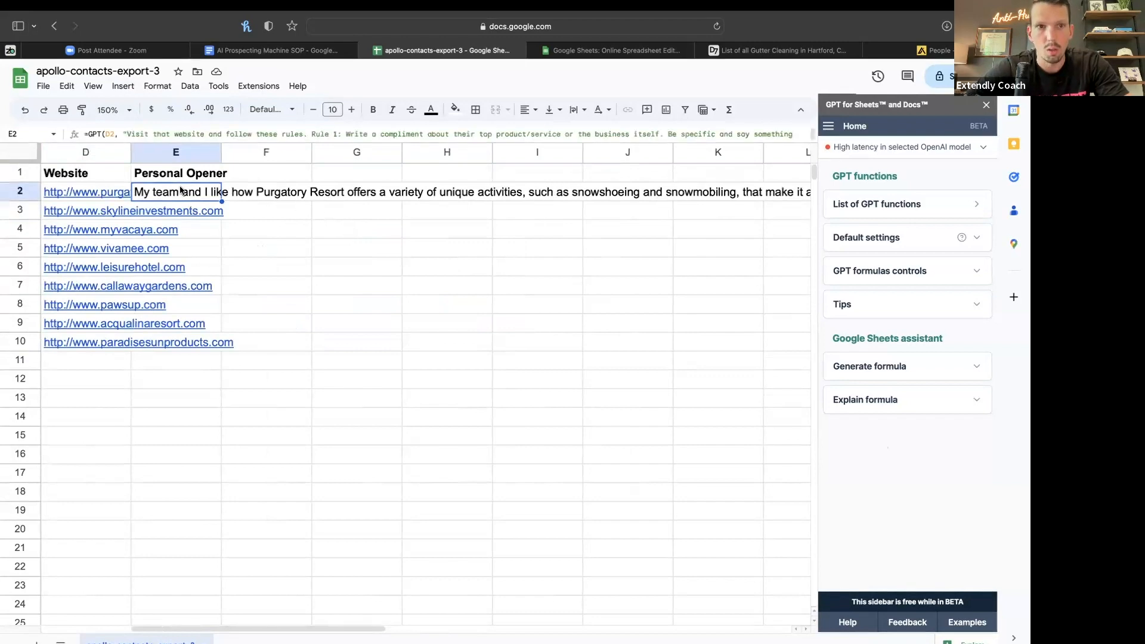
left_click_drag(222, 202, 220, 351)
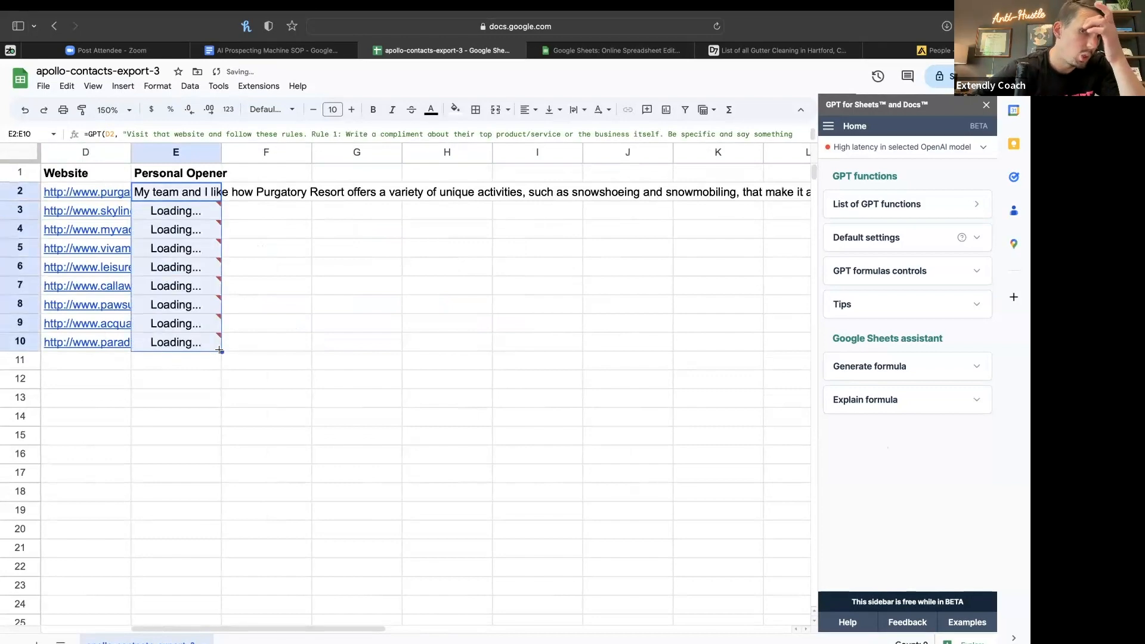
left_click(985, 105)
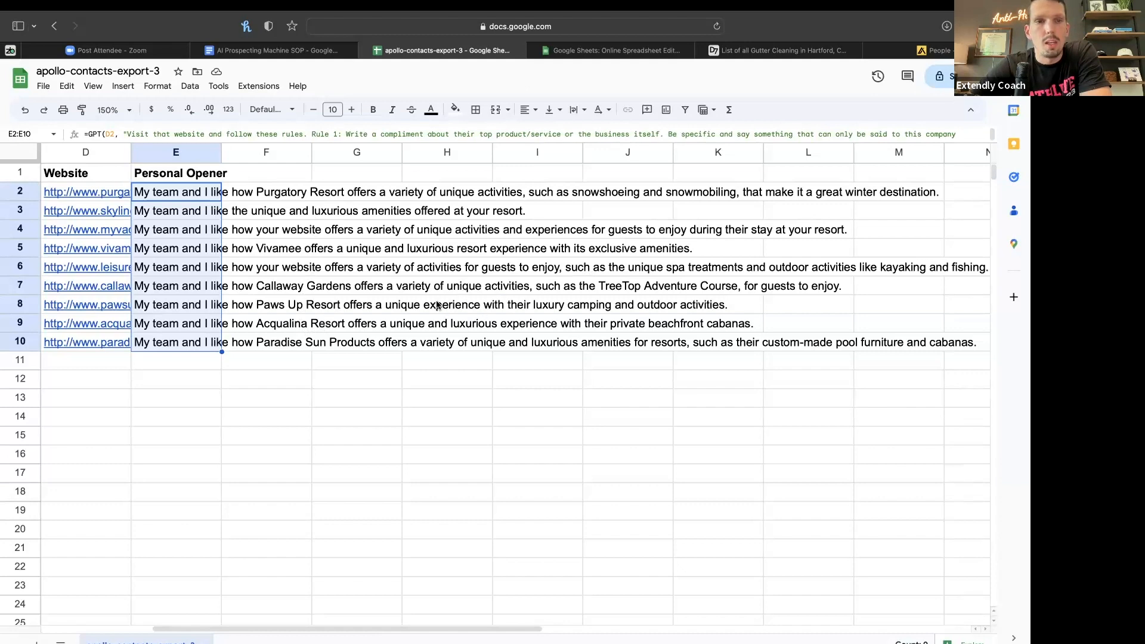
left_click(358, 328)
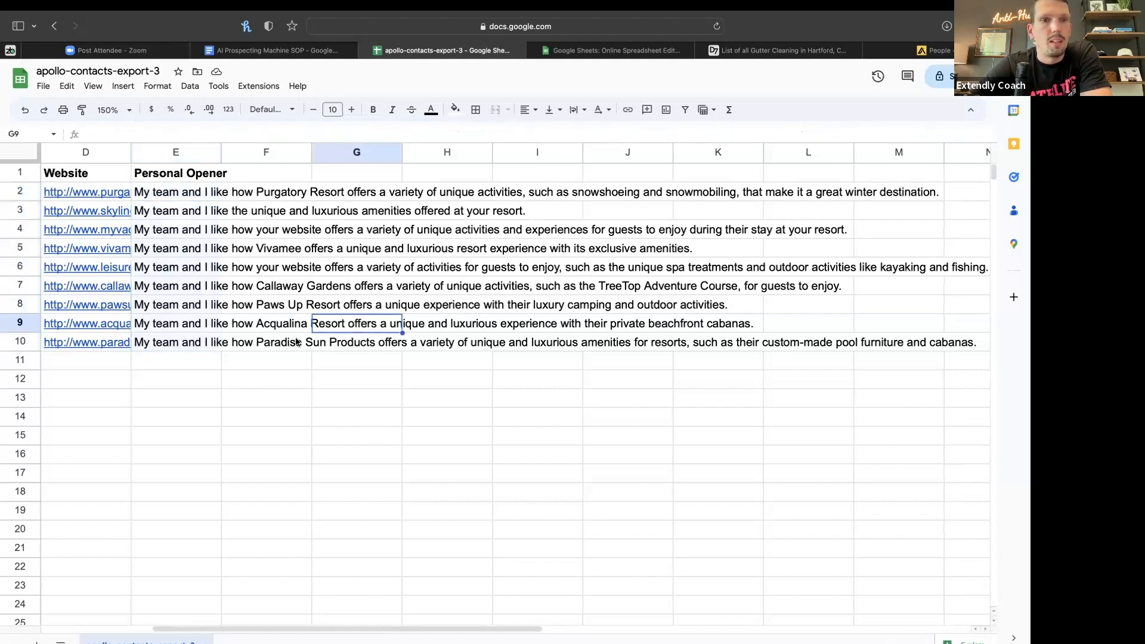
scroll(171, 344, "left", 5)
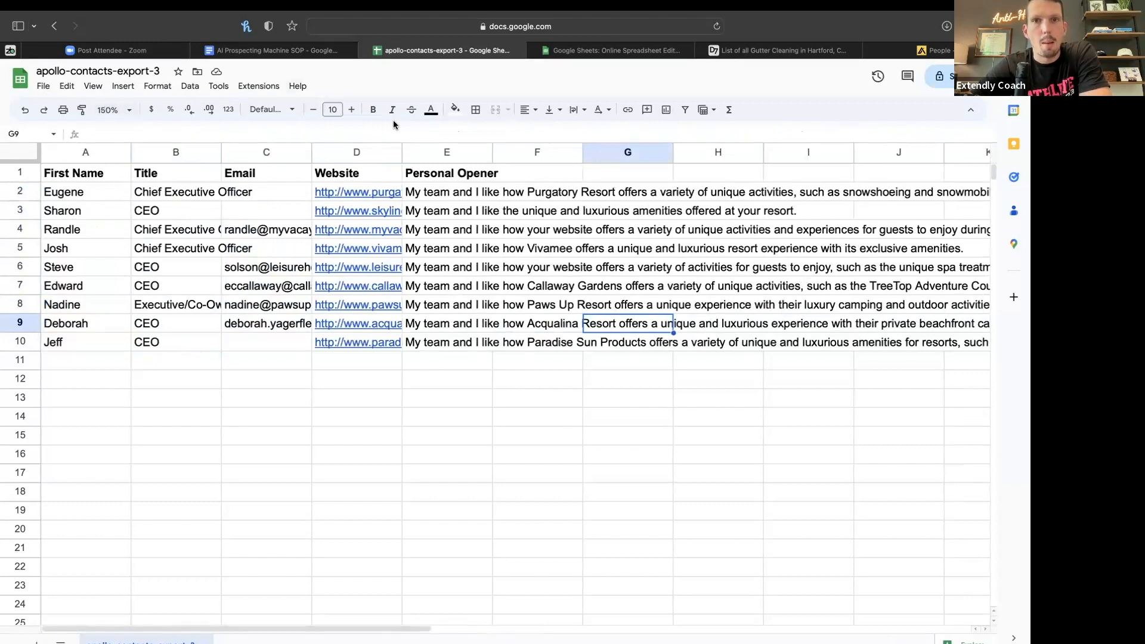
Step: Open the Extendly HighLevel Facebook group in a new tab, look through its posts, and return to the AI Prospecting Machine SOP
key("super+t")
type("exten")
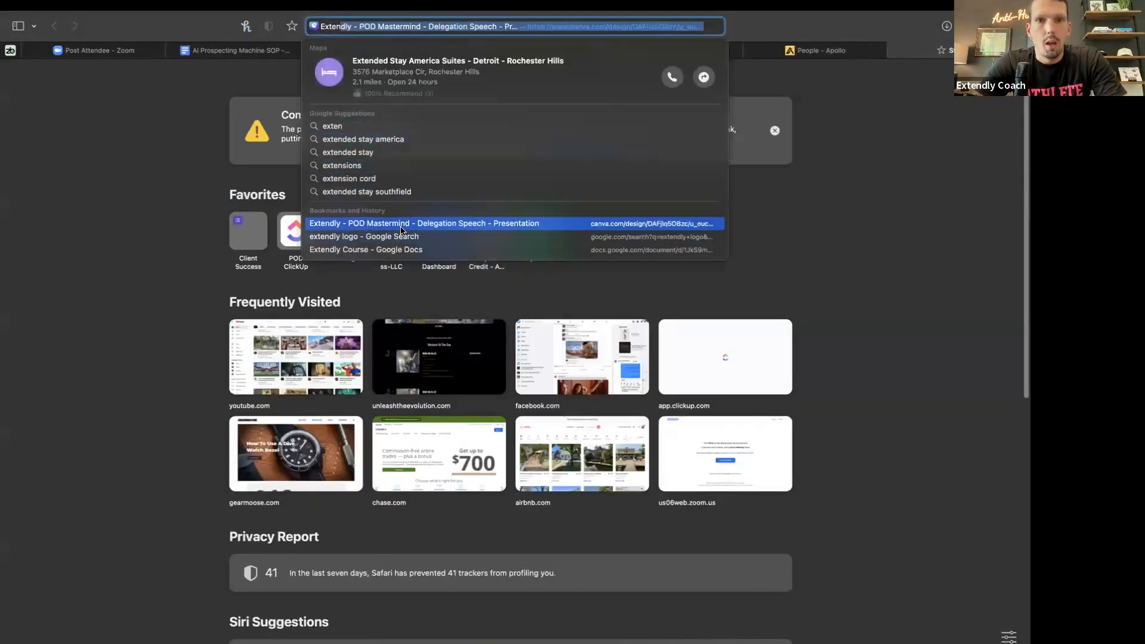
key("Escape")
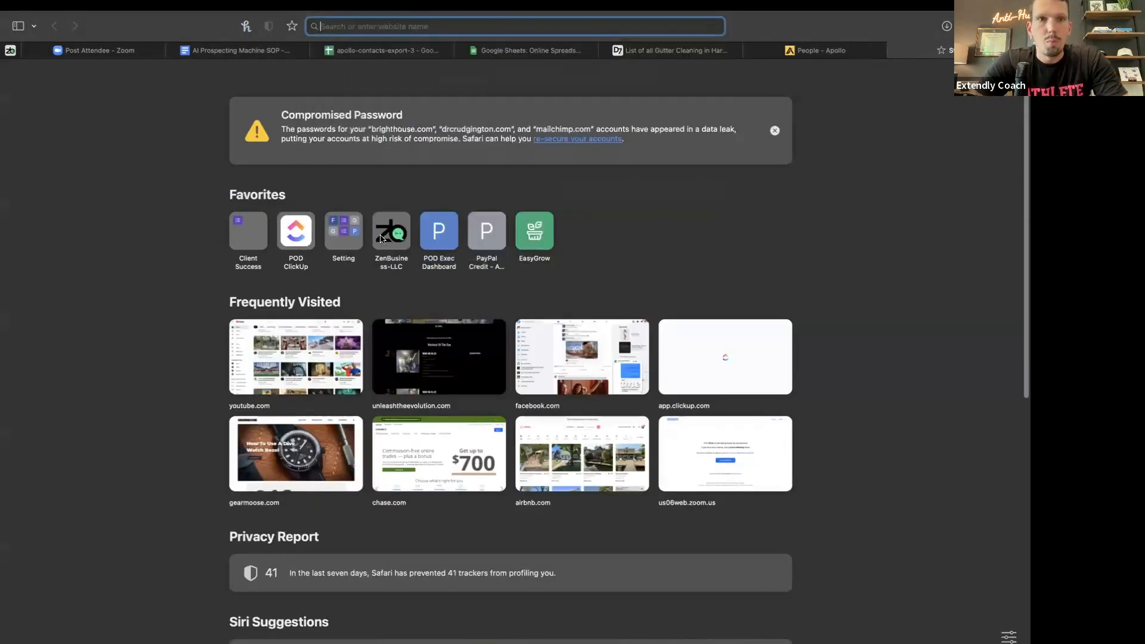
type("extendly facebook")
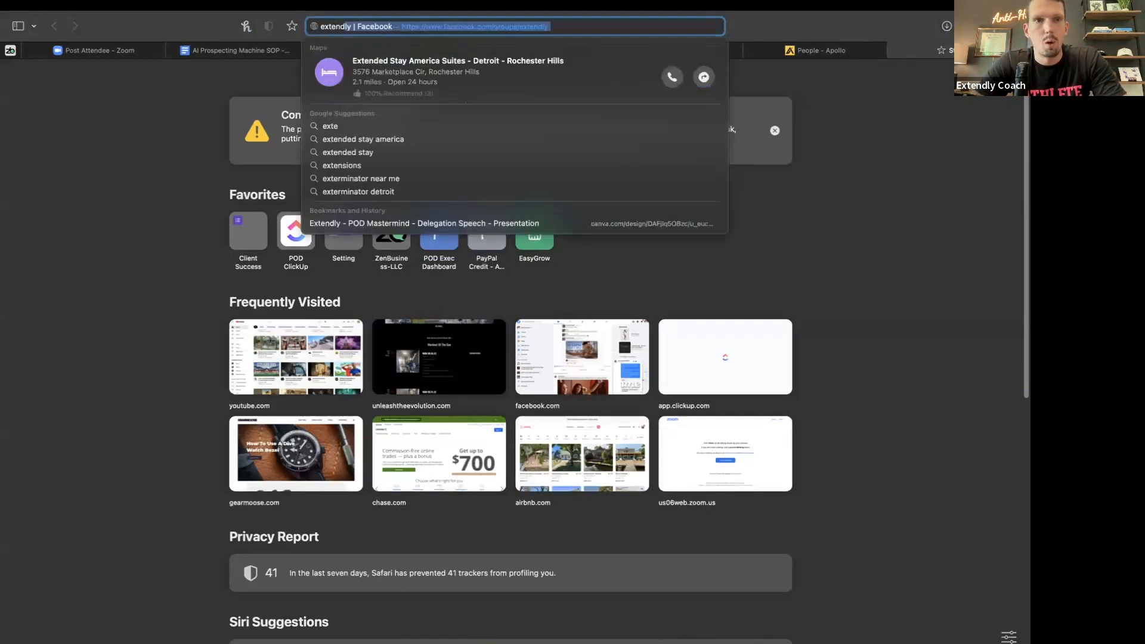
key("Return")
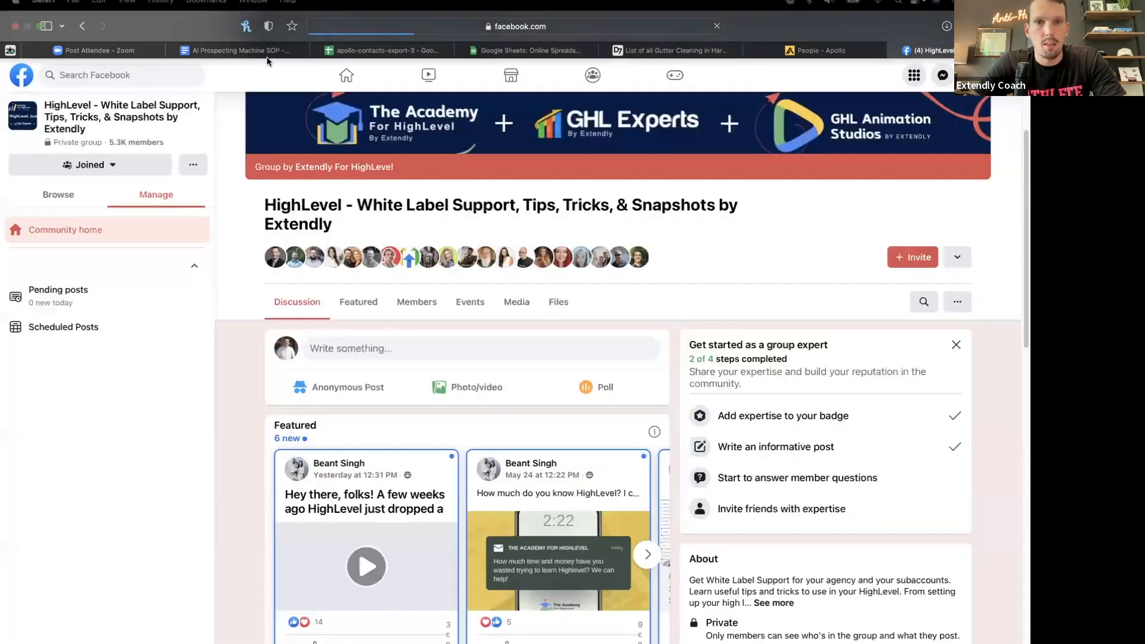
scroll(400, 319, "down", 6)
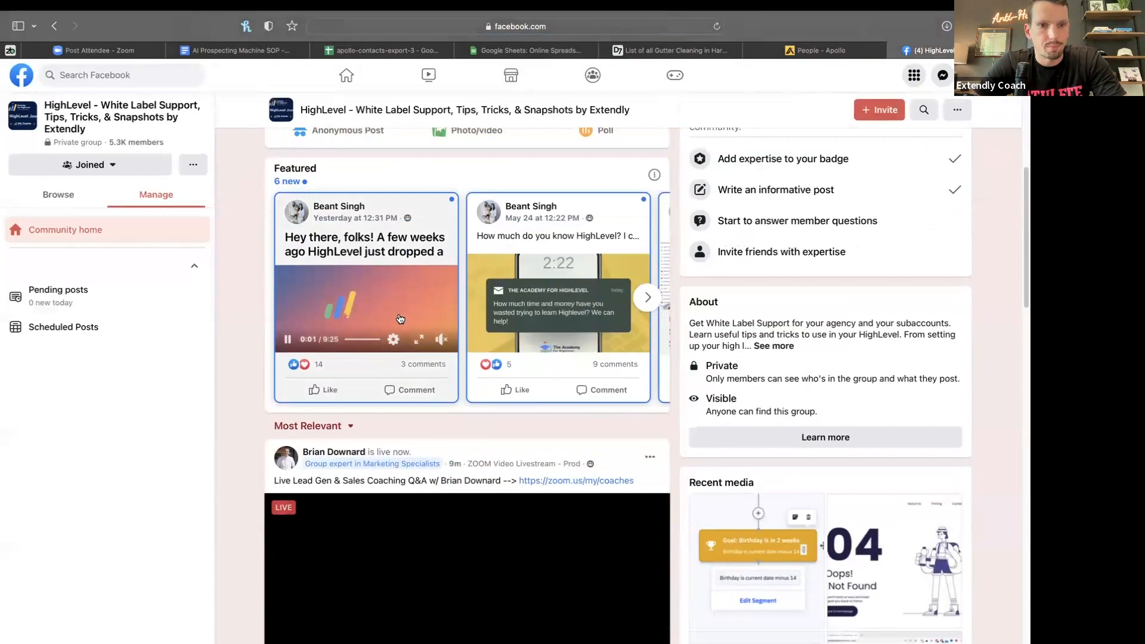
scroll(376, 501, "down", 1)
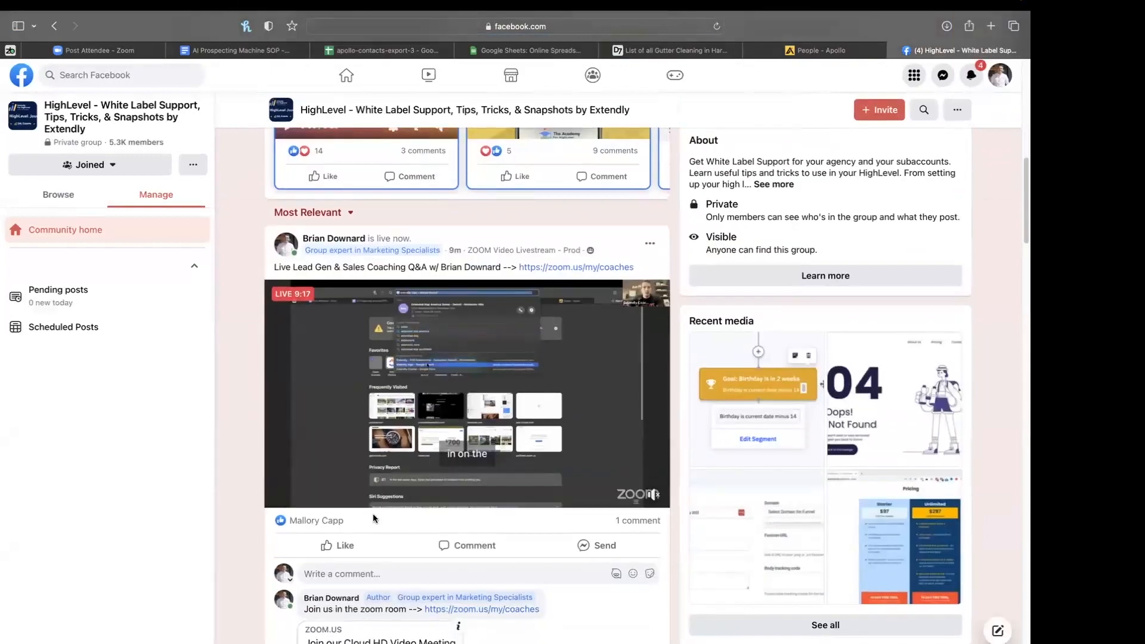
mouse_move(343, 545)
scroll(457, 301, "up", 10)
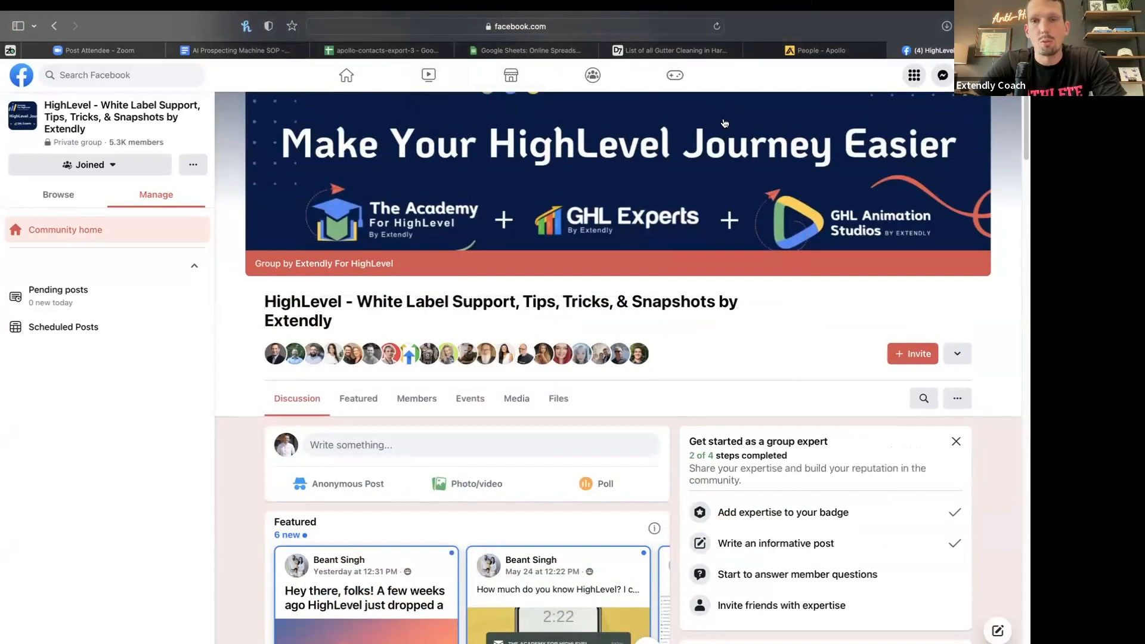
left_click(260, 51)
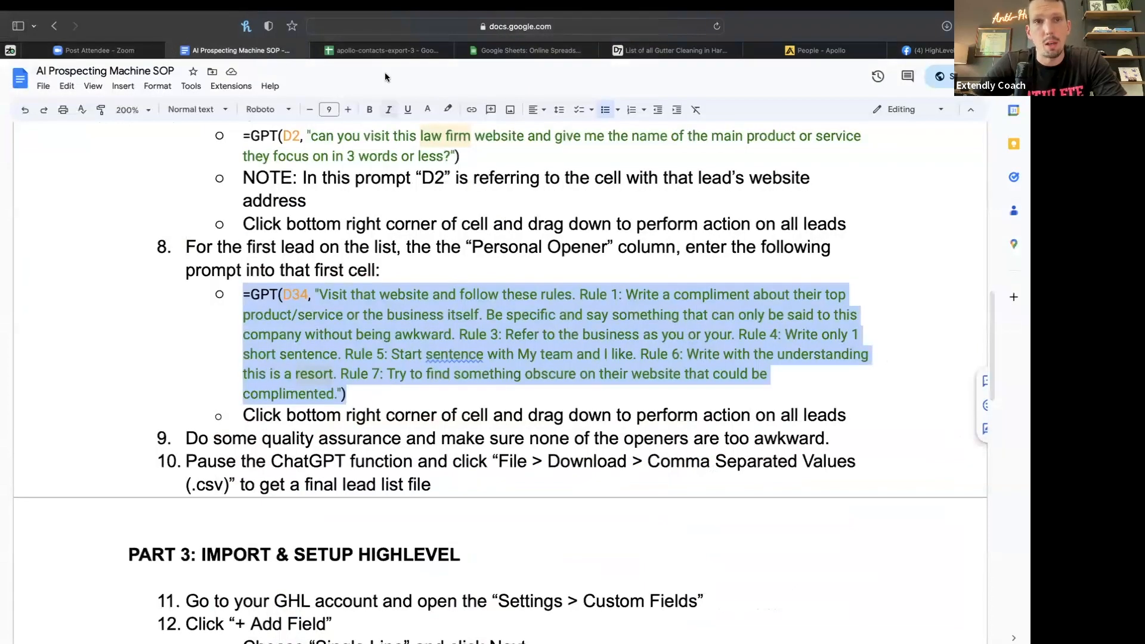
Step: Return to the apollo-contacts-export-3 sheet and look over the lead list with its personal openers
left_click(382, 51)
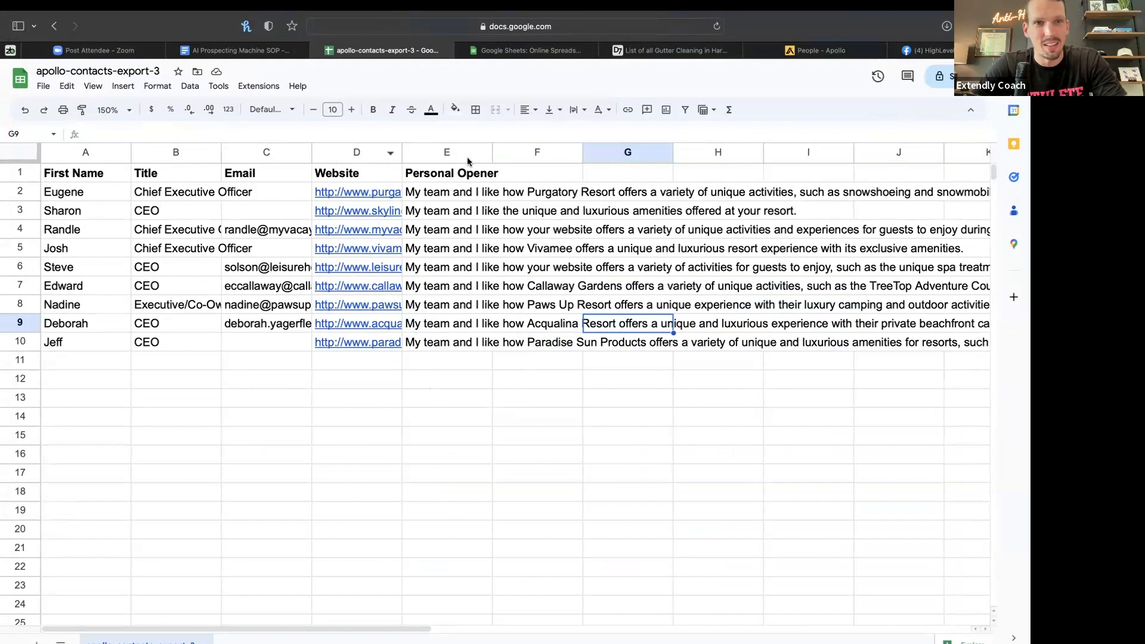
left_click(216, 361)
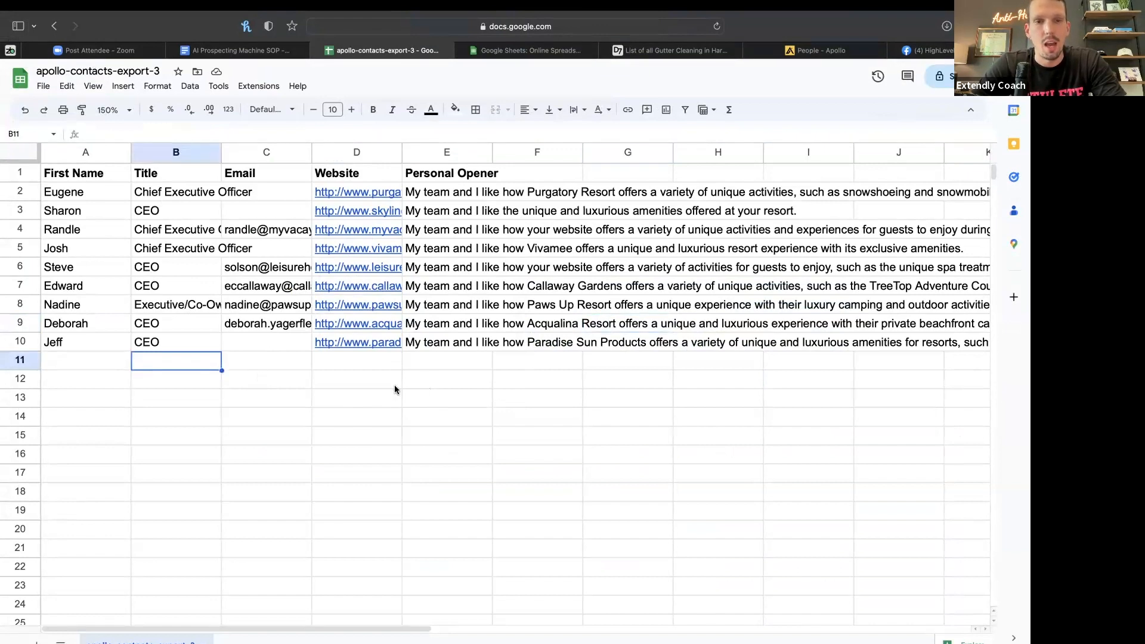
left_click(83, 362)
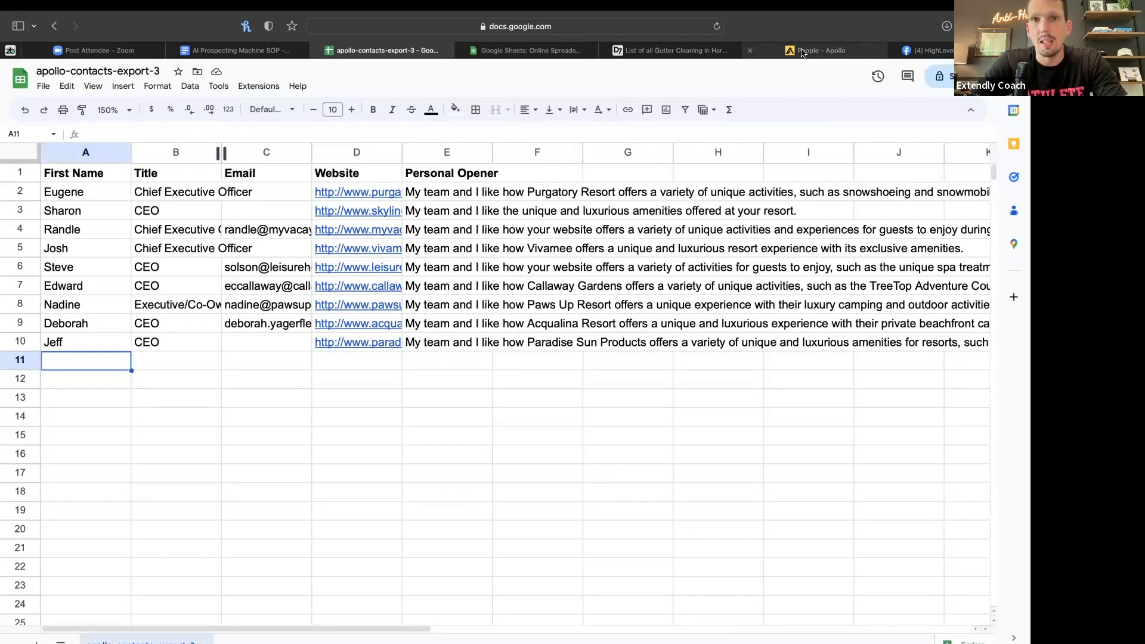
Step: View the two lead sources: D7 Lead Finder's list of gutter cleaning businesses in Hartford and Apollo's people search
left_click(648, 52)
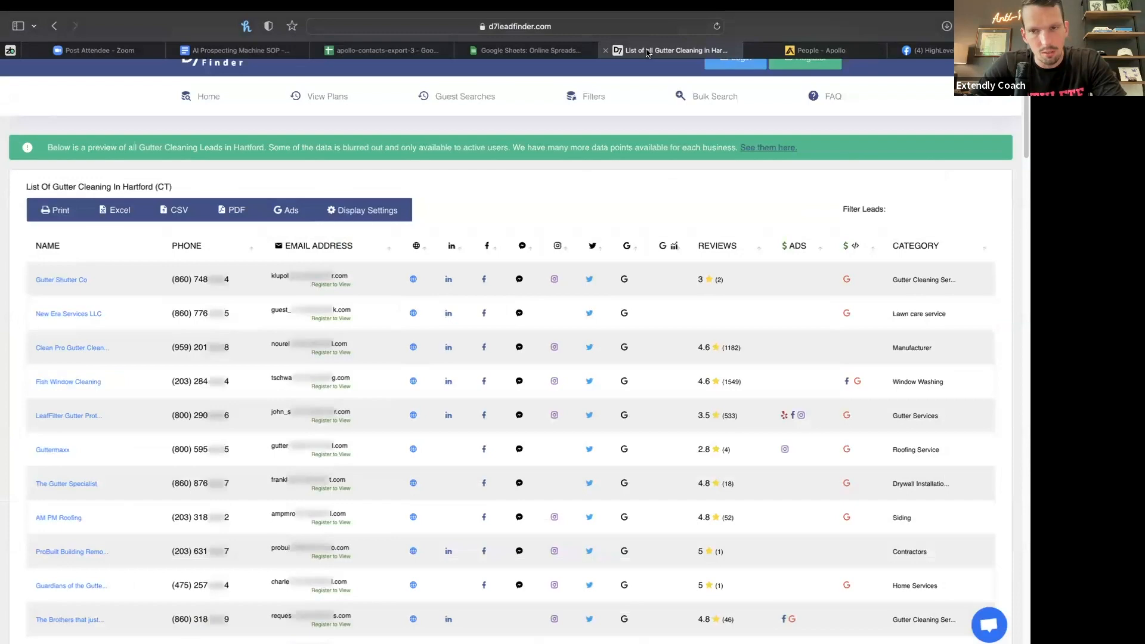
left_click(820, 50)
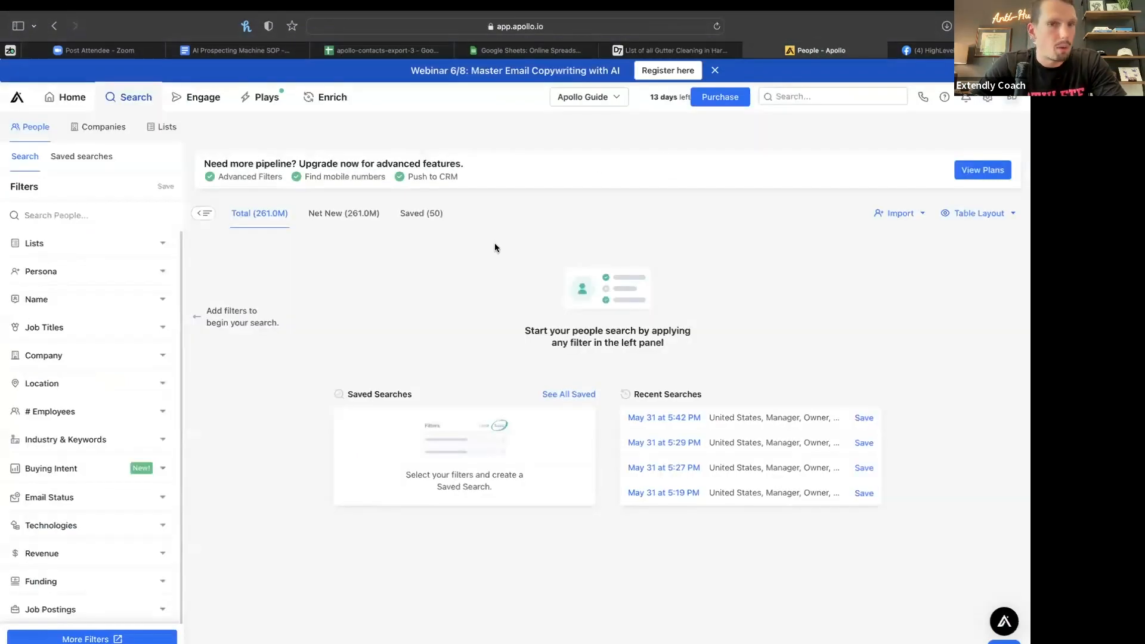
left_click(639, 49)
scroll(378, 237, "up", 1)
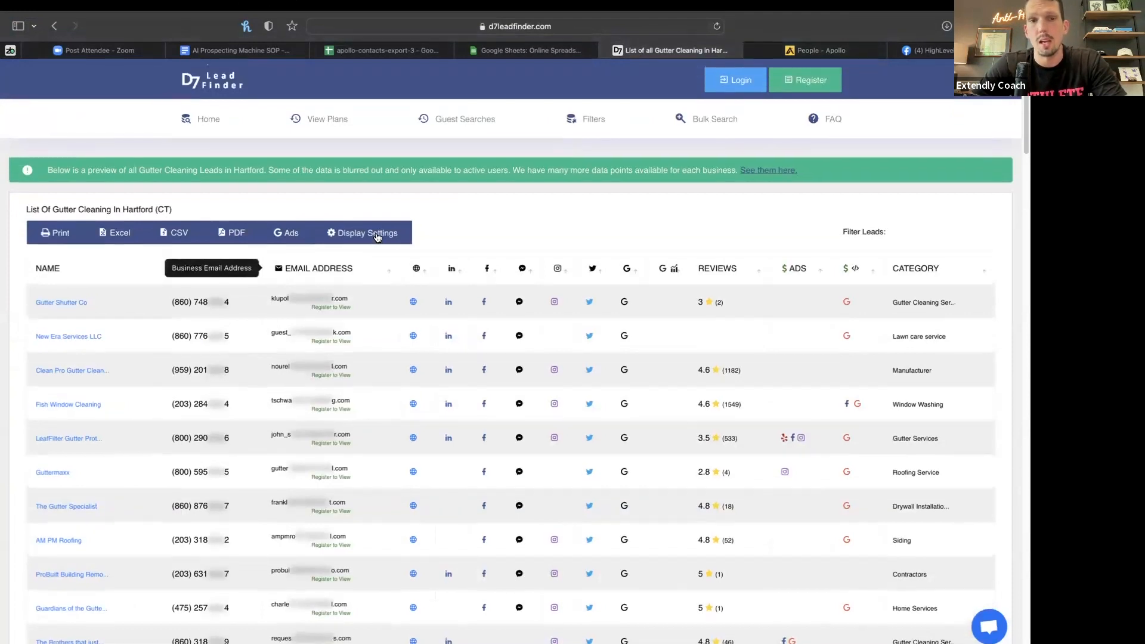
scroll(273, 292, "down", 3)
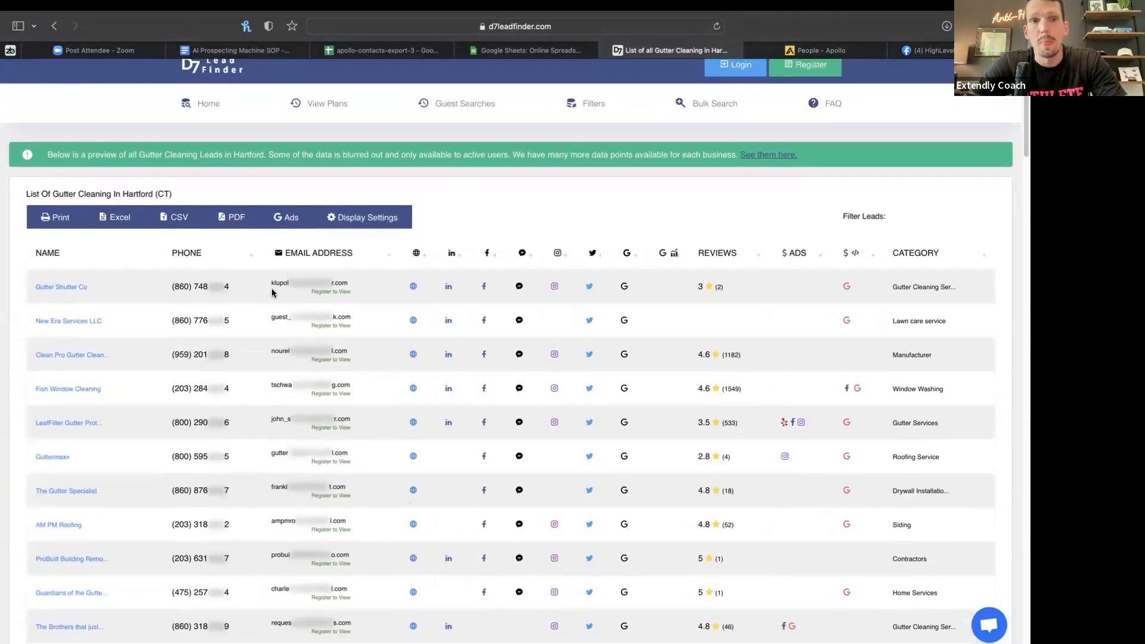
scroll(256, 290, "down", 2)
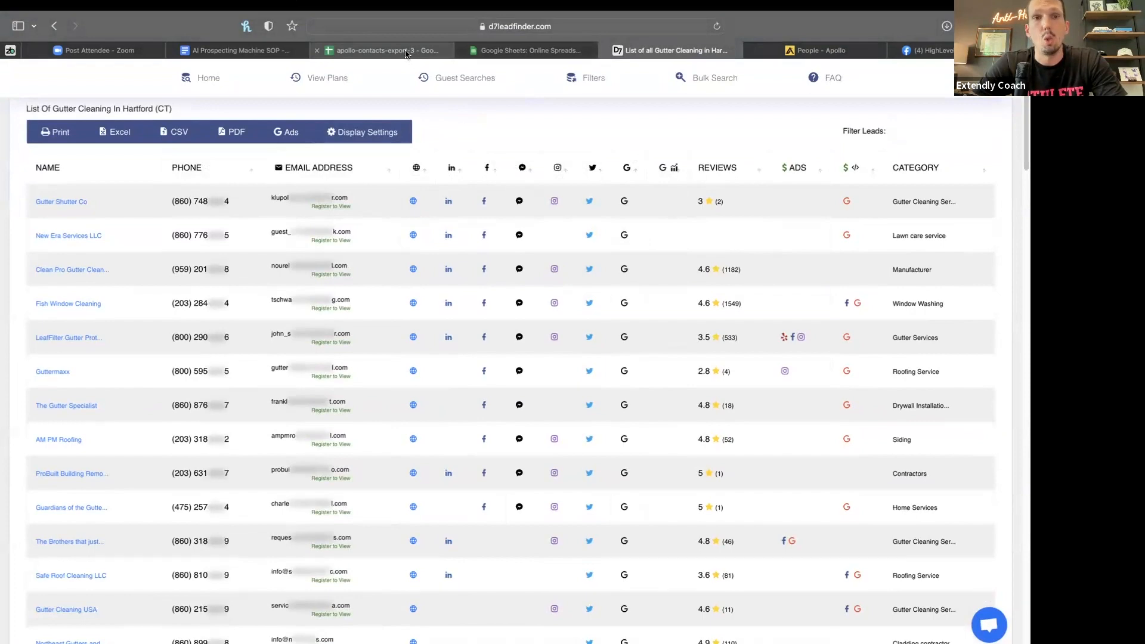
Step: Switch back to the apollo-contacts-export-3 sheet and review the Personal Opener column, the lead data in A1:D10 and the websites in D2:D10
left_click(381, 51)
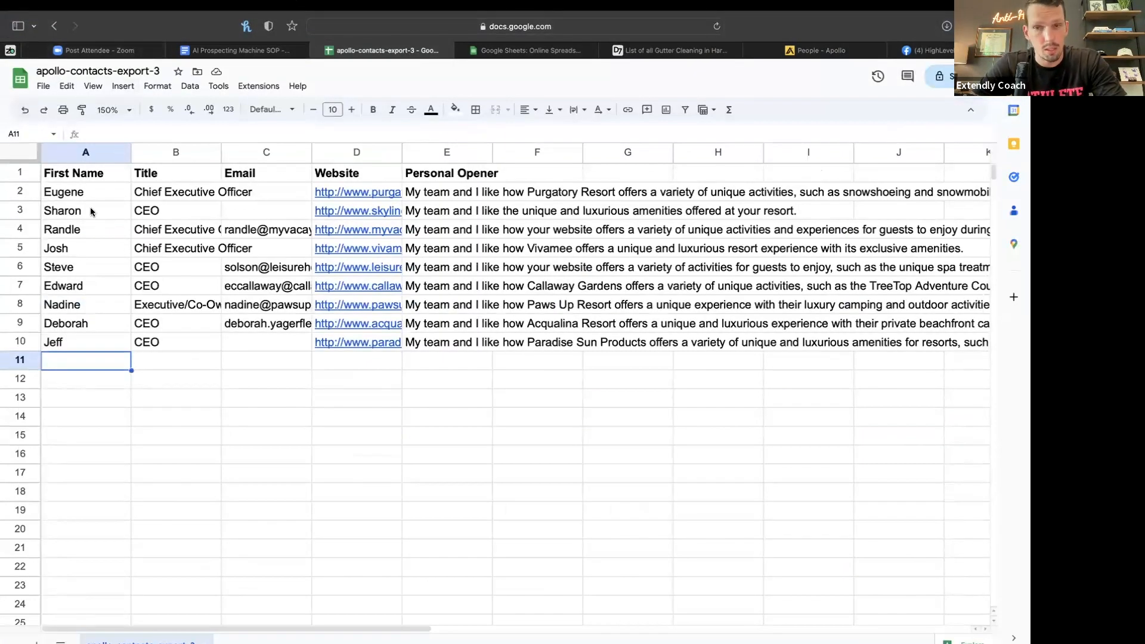
mouse_move(313, 341)
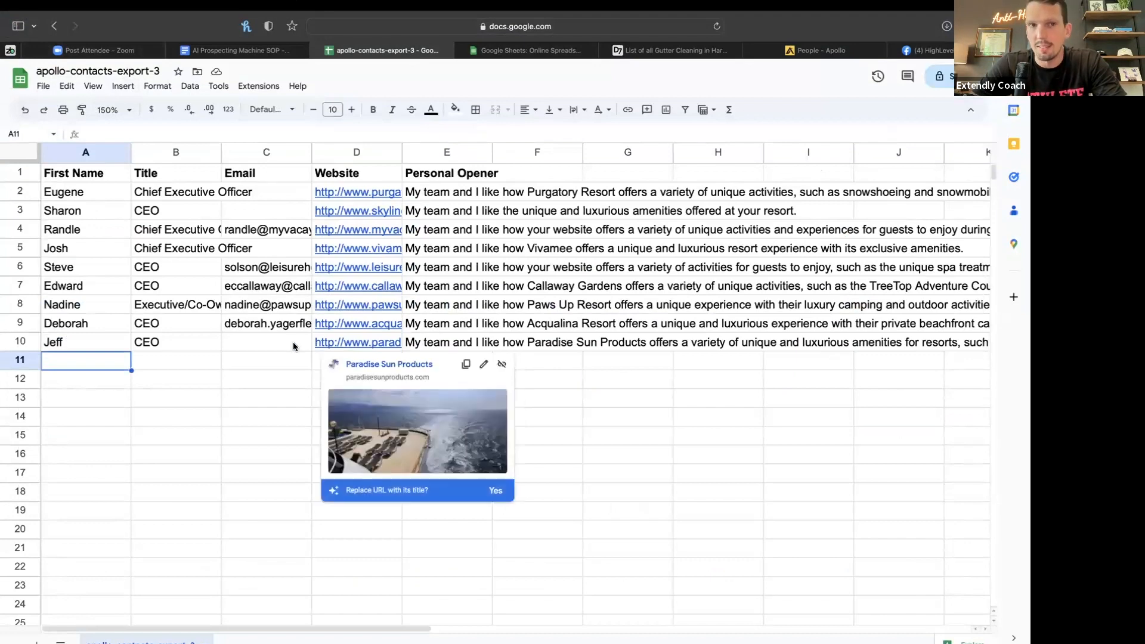
left_click(432, 152)
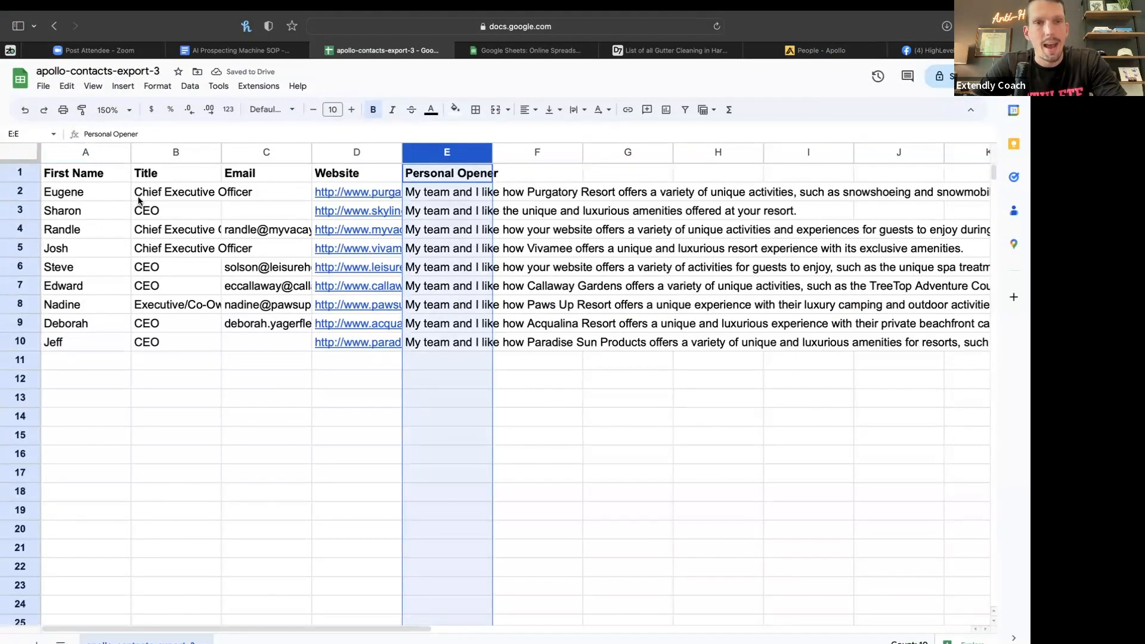
left_click_drag(84, 177, 370, 344)
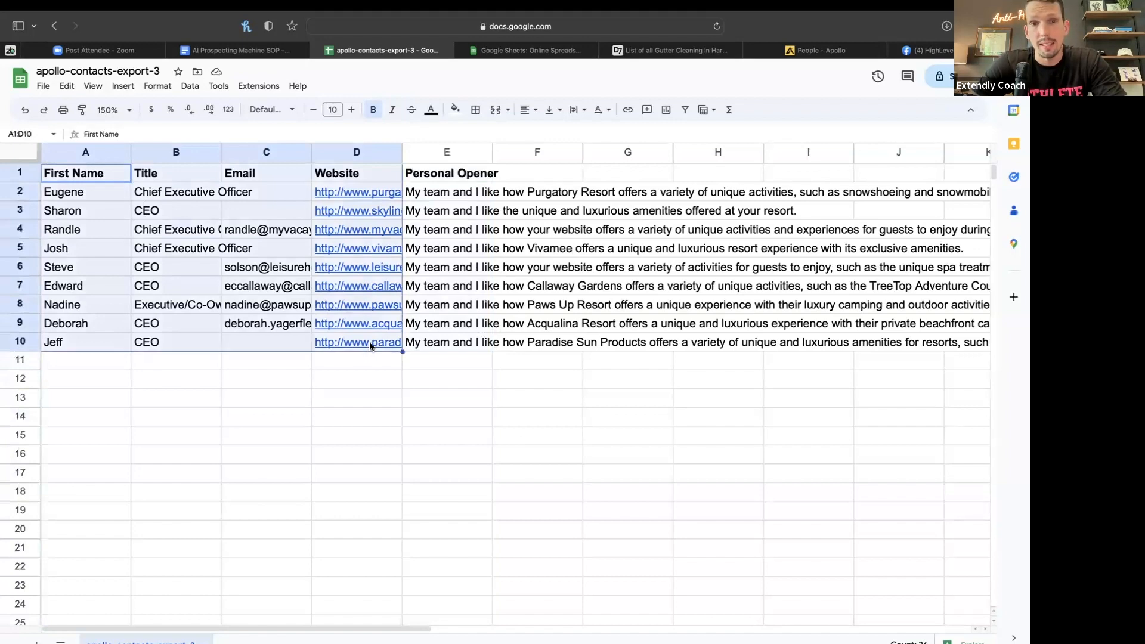
mouse_move(369, 345)
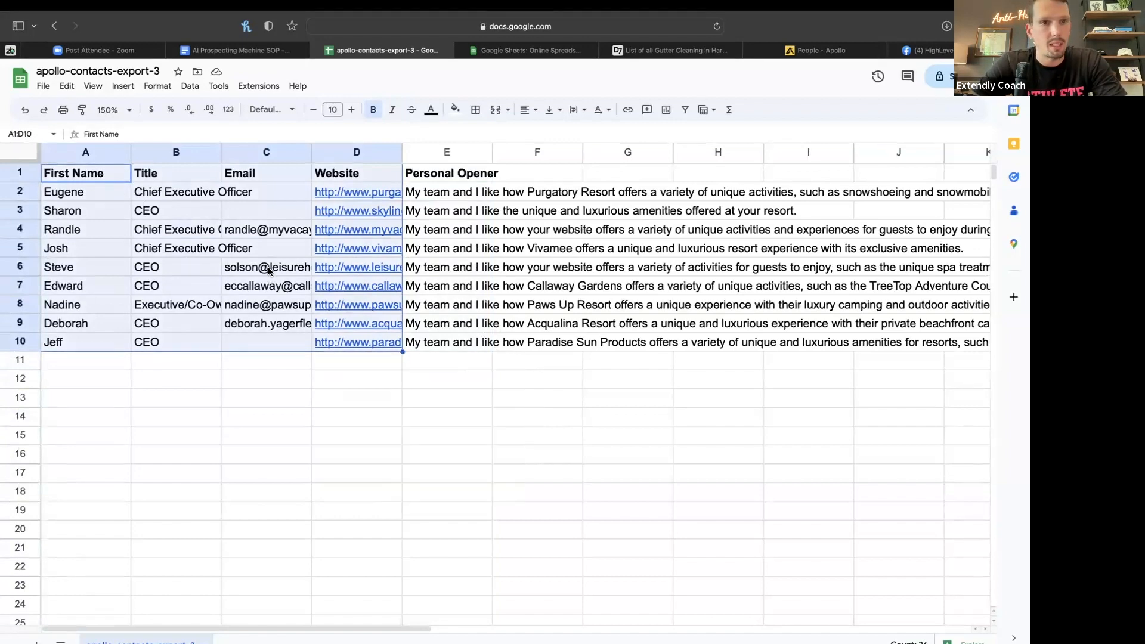
left_click(263, 197)
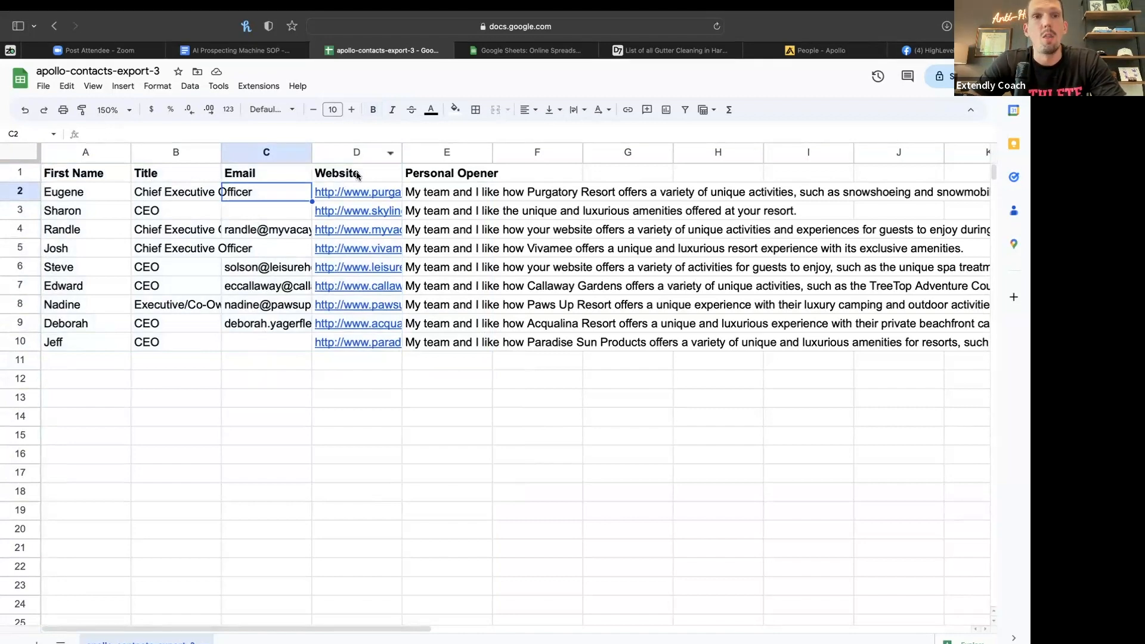
left_click_drag(353, 192, 352, 339)
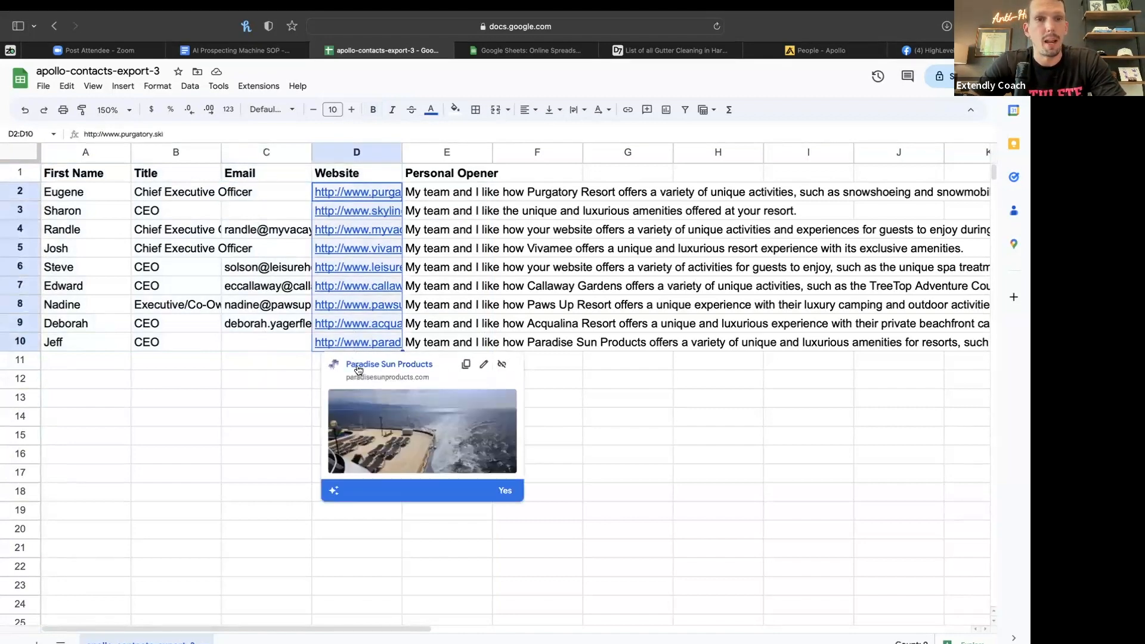
left_click(258, 395)
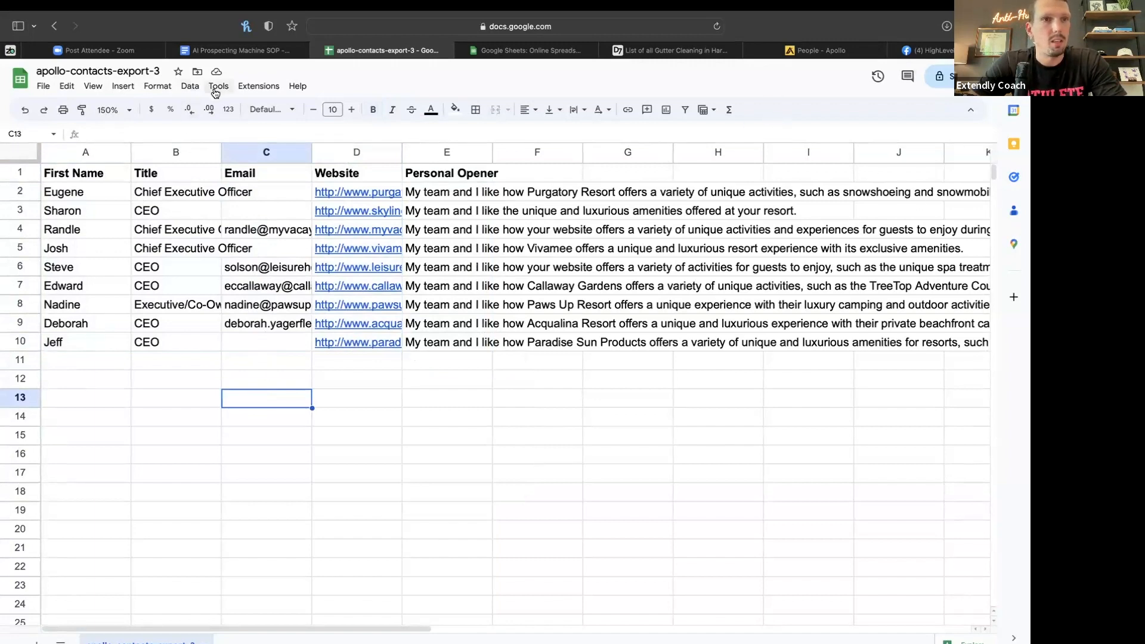
Step: Open the Google Workspace Marketplace from the sheet and browse the add-ons that work with Sheets
left_click(258, 87)
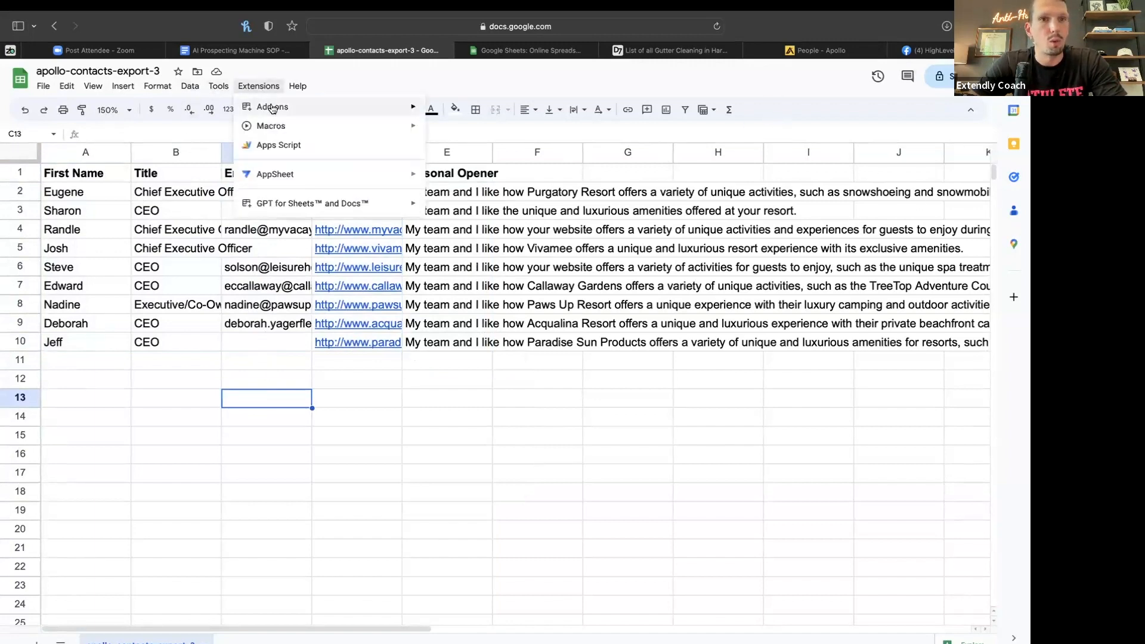
mouse_move(272, 109)
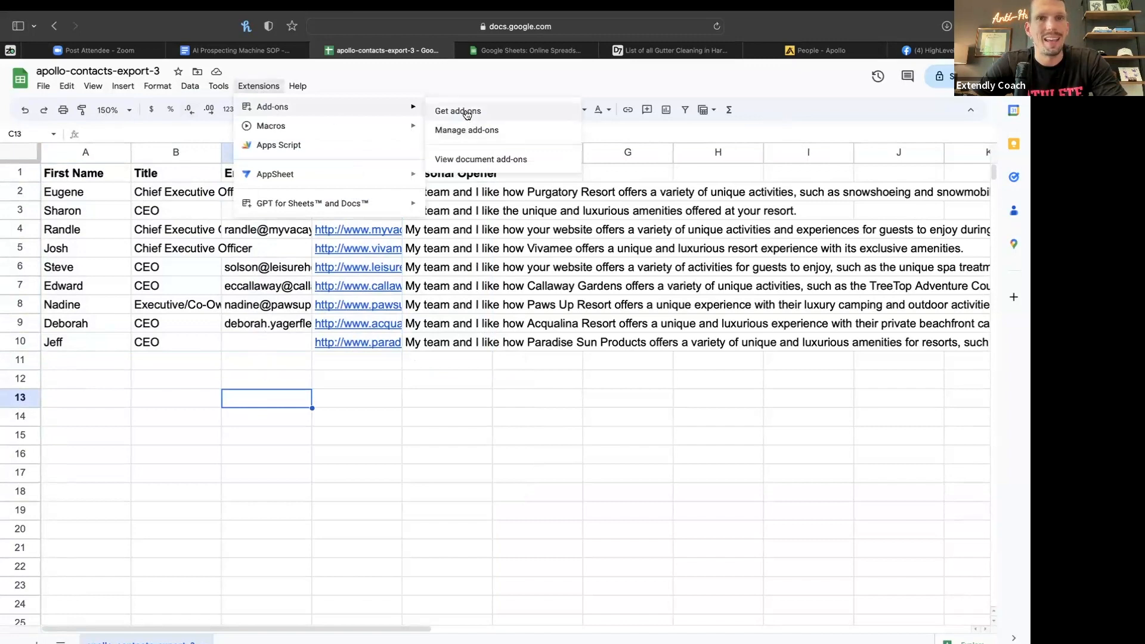
mouse_move(265, 207)
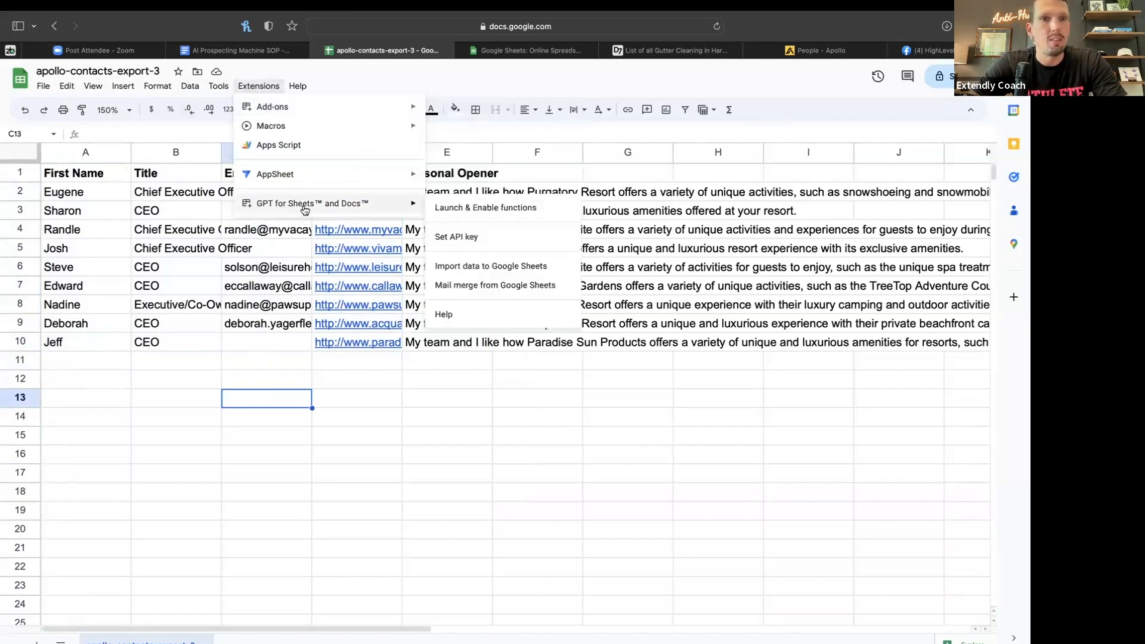
mouse_move(331, 110)
left_click(457, 111)
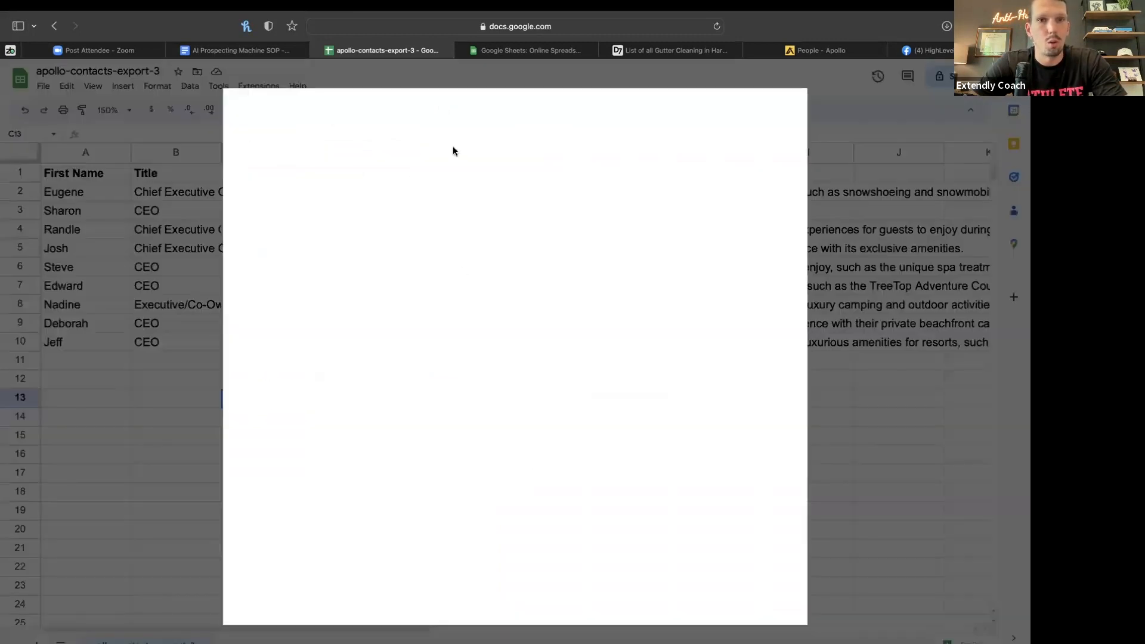
scroll(426, 274, "down", 5)
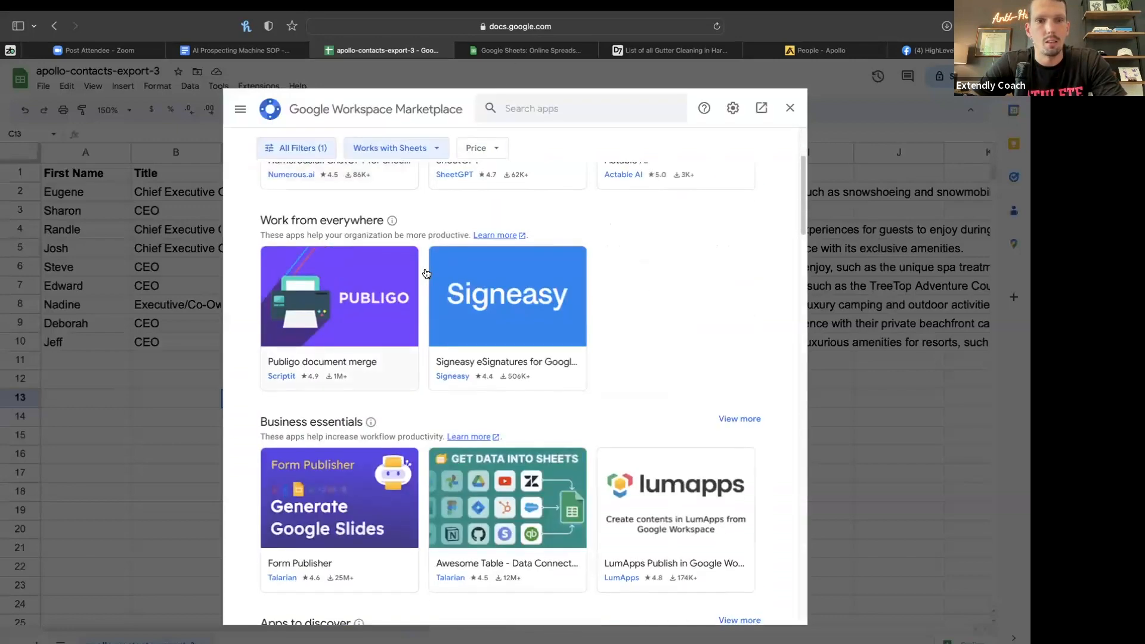
scroll(426, 273, "up", 3)
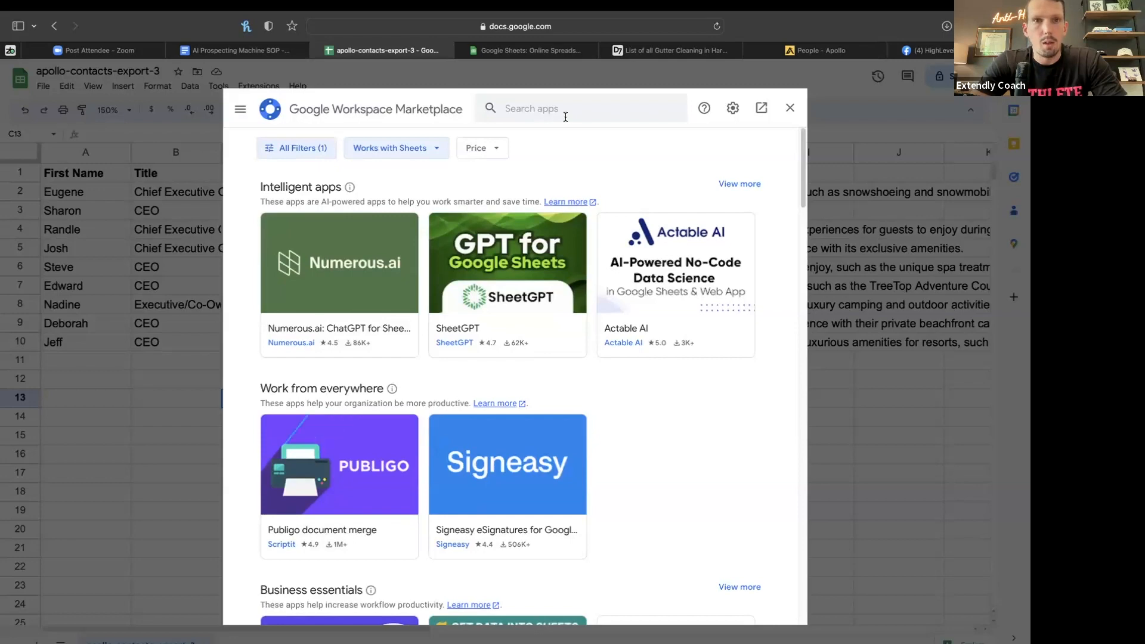
Step: Search the marketplace for "gpt", view the results for GPT for Sheets and Docs, and close the marketplace
left_click(565, 117)
type("gpt")
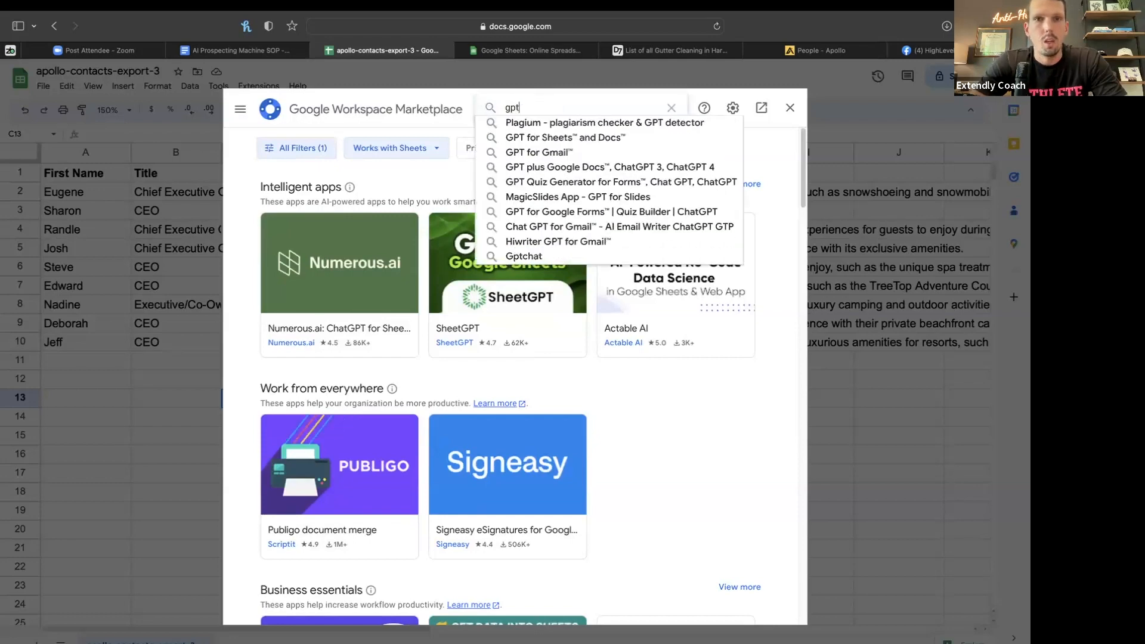
left_click(543, 135)
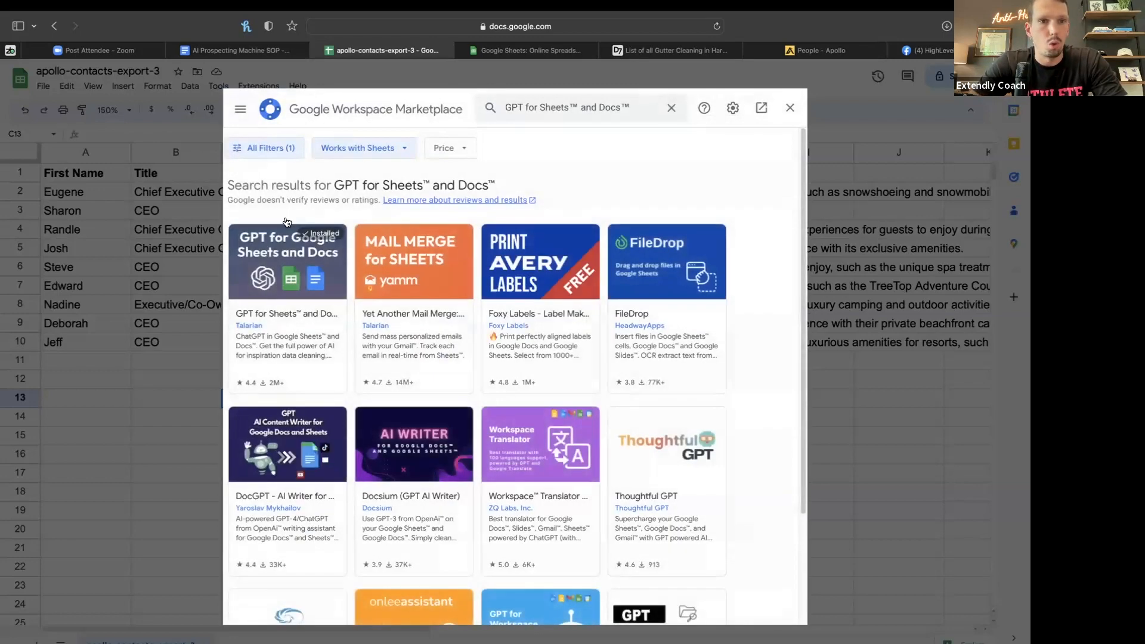
scroll(325, 263, "up", 5)
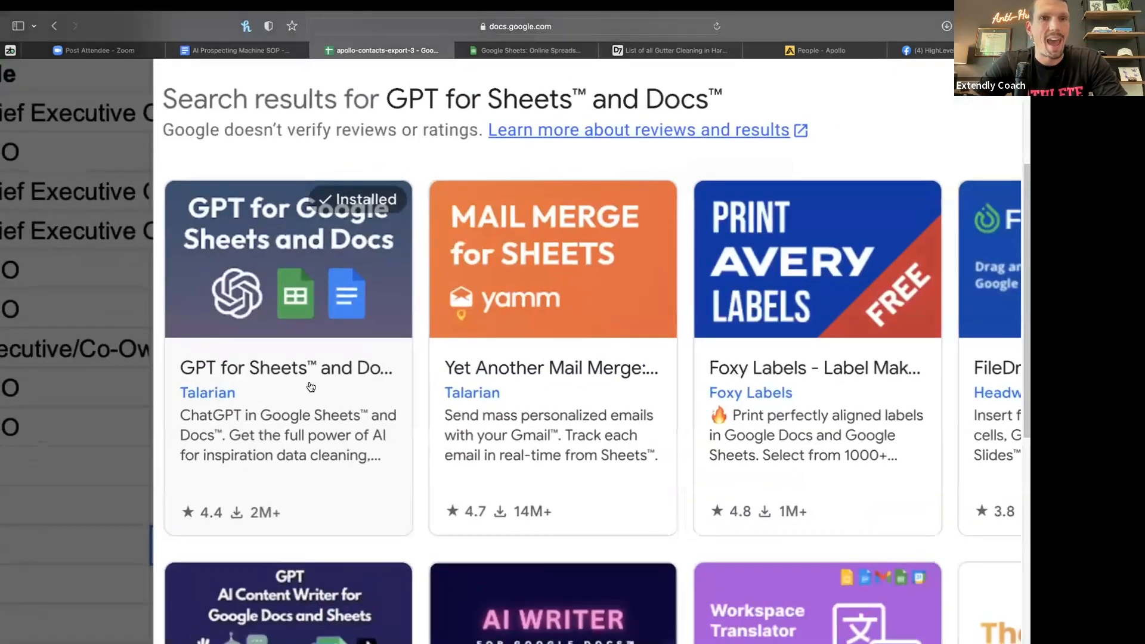
scroll(300, 310, "down", 5)
scroll(300, 310, "down", 5)
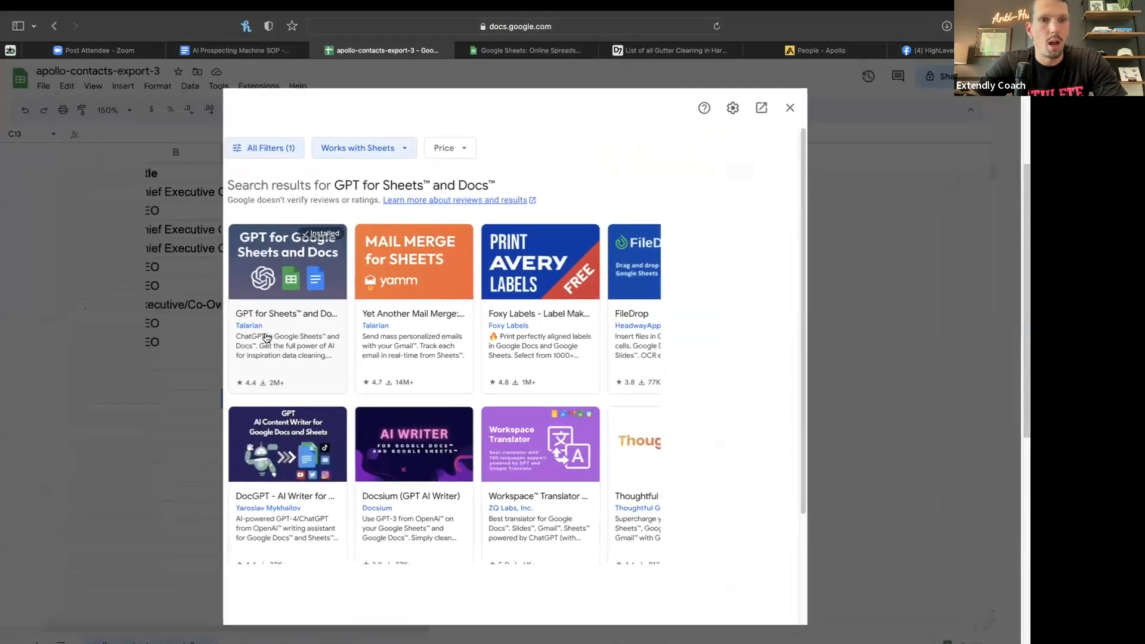
left_click(789, 109)
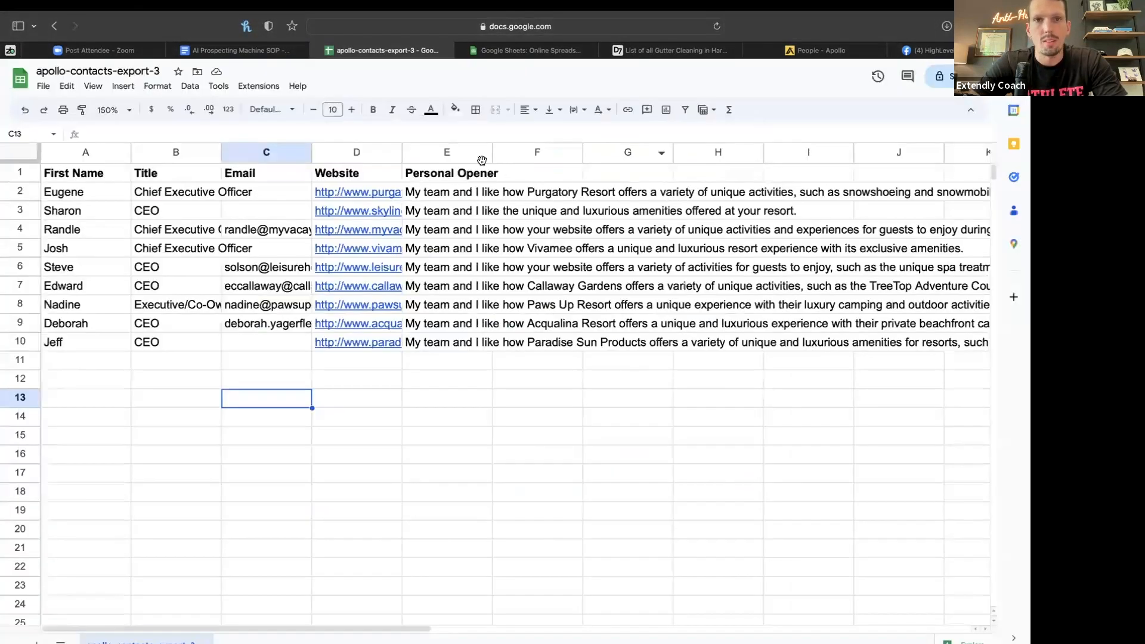
Step: Launch the GPT for Sheets and Docs extension and open its API Key settings
left_click(258, 86)
mouse_move(392, 203)
left_click(467, 209)
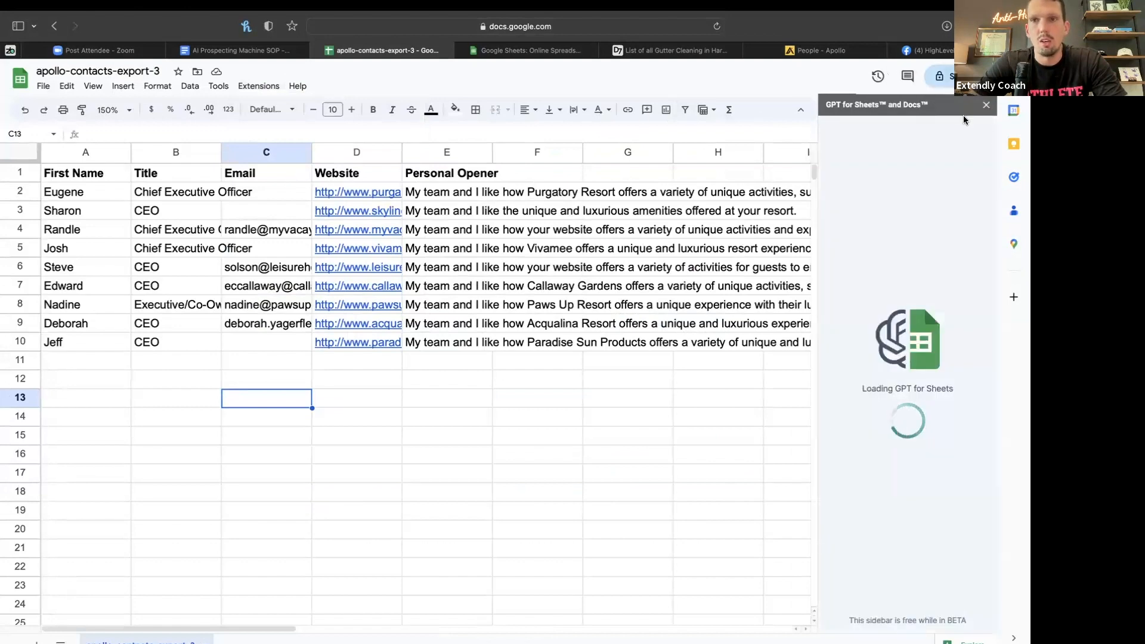
left_click(828, 131)
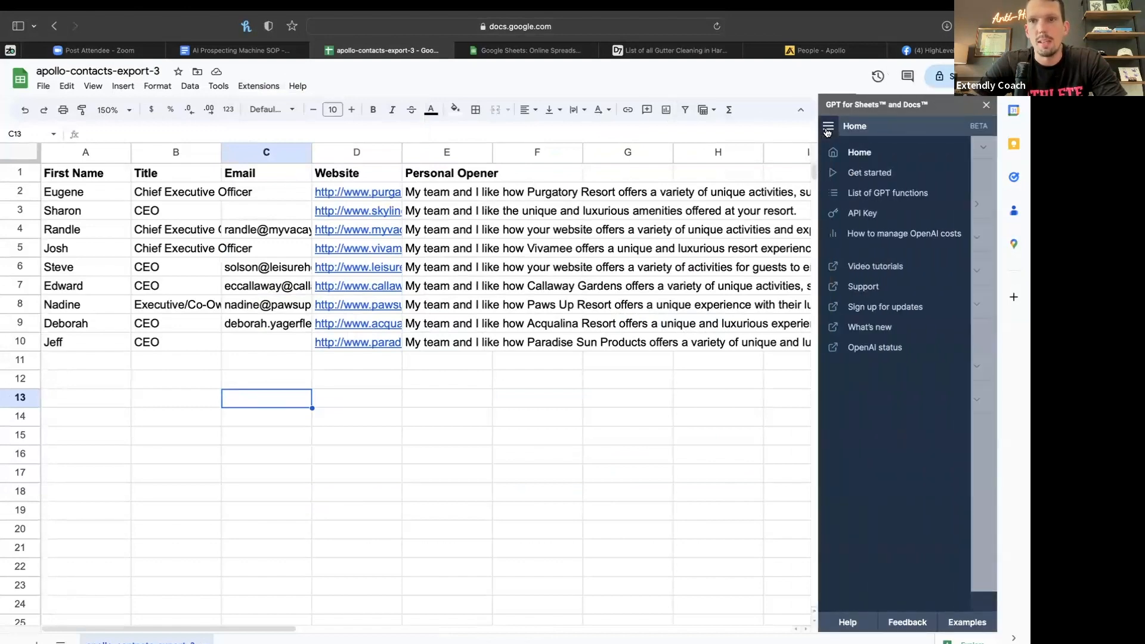
left_click(848, 216)
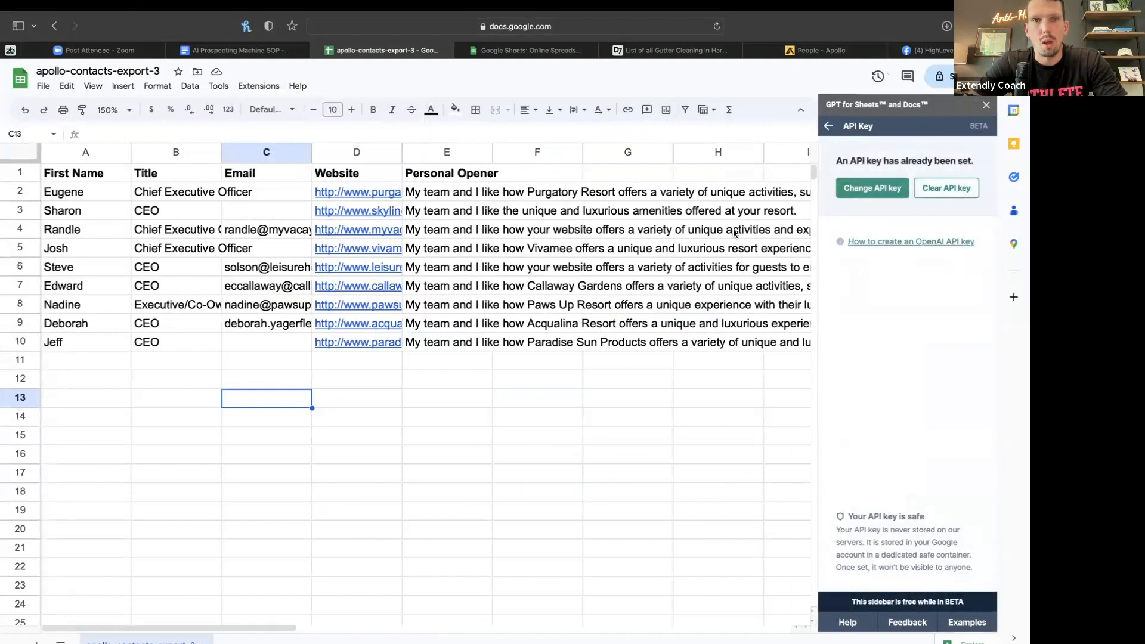
Step: Return to the AI Prospecting Machine SOP and open its OpenAI link for creating an API key
left_click(202, 53)
scroll(539, 279, "up", 15)
scroll(418, 316, "down", 4)
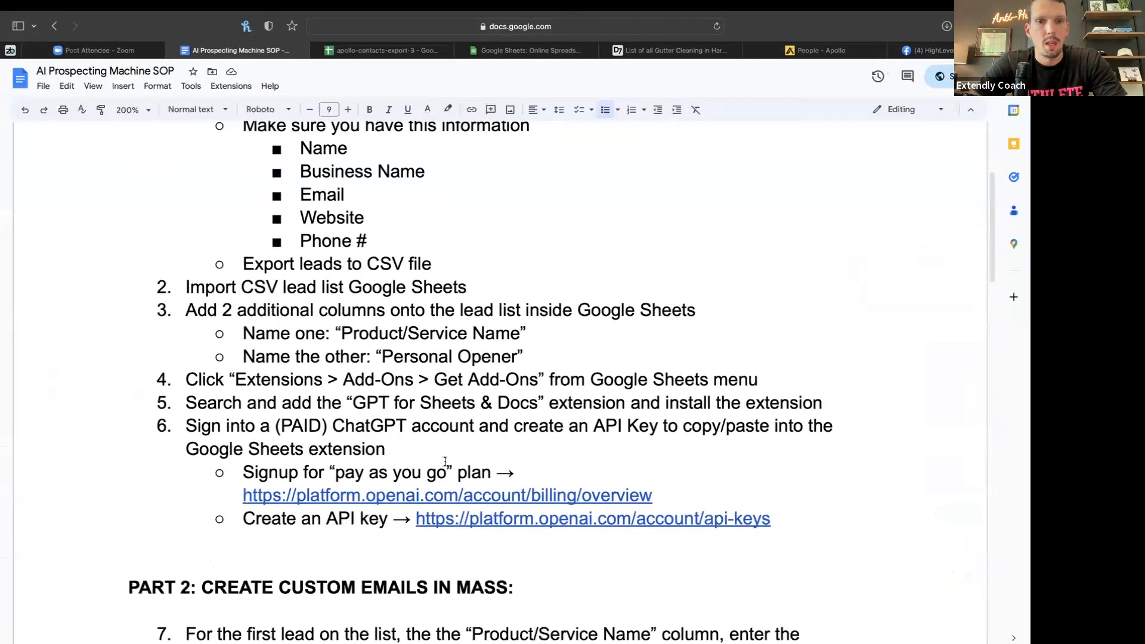
left_click(500, 522)
left_click(503, 539)
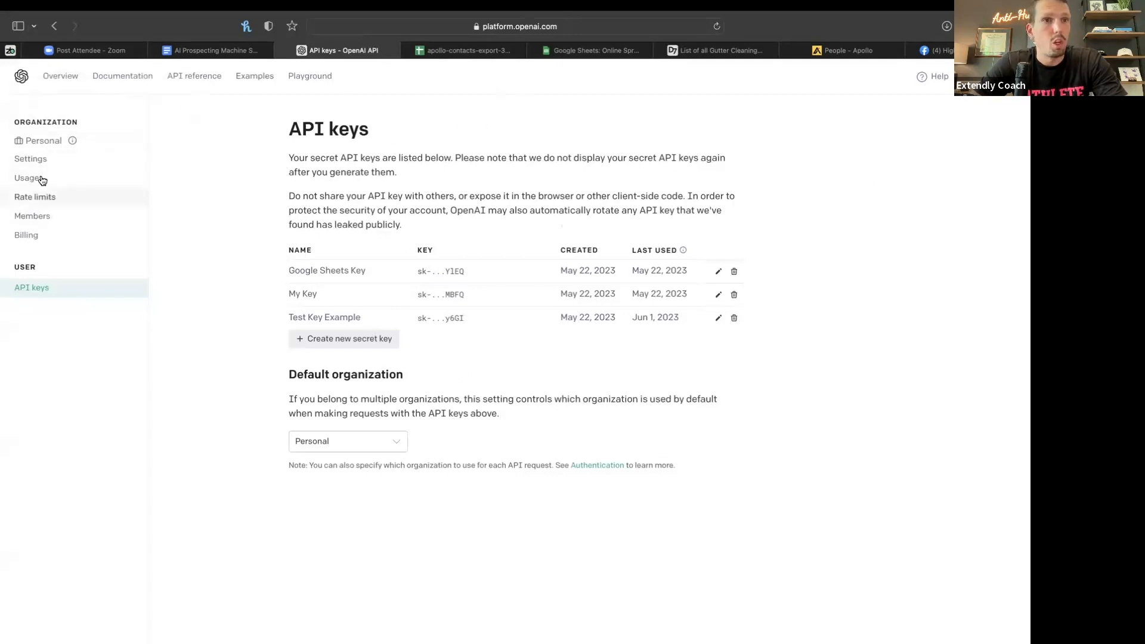
Step: Set the OpenAI billing usage limits to a $50 hard limit and a $40 soft limit, and save them
left_click(31, 234)
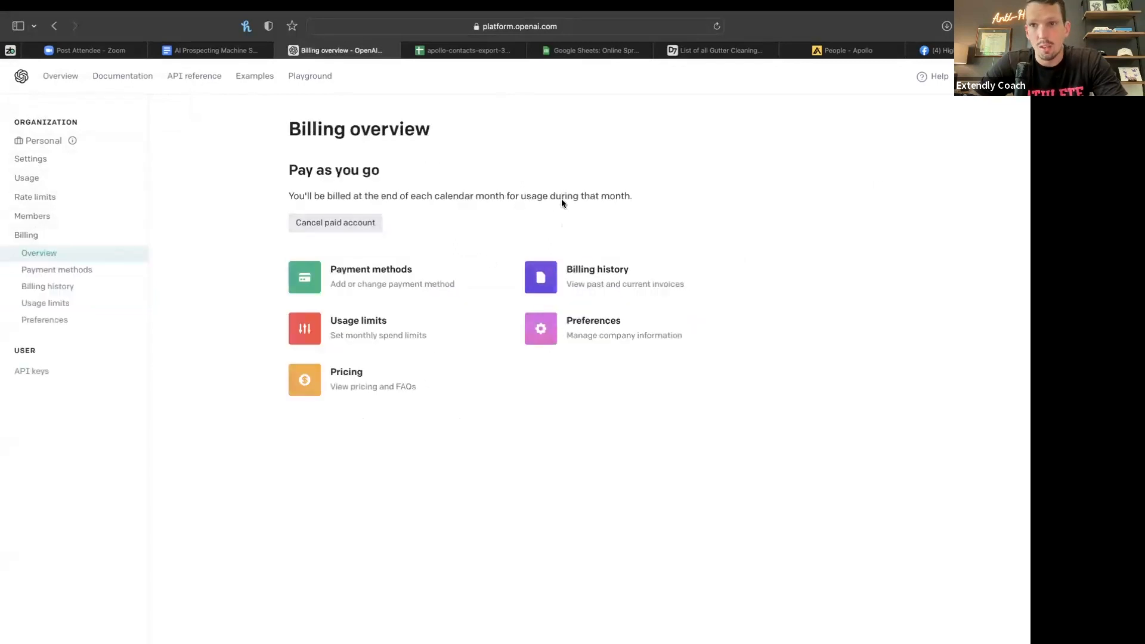
left_click(304, 328)
triple_click(350, 380)
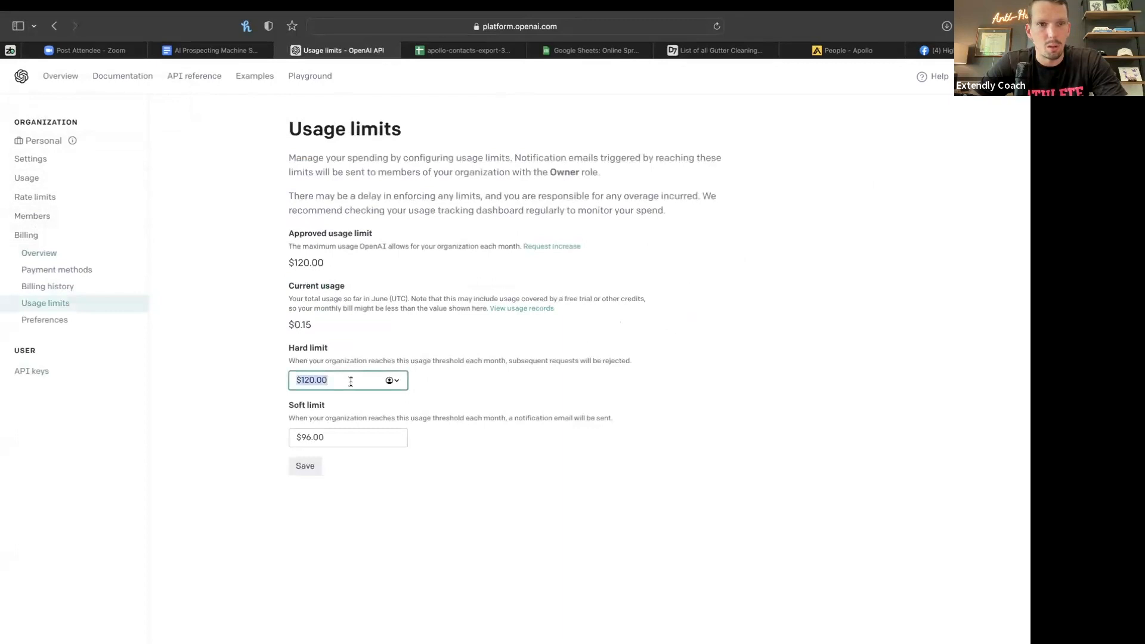
type("5")
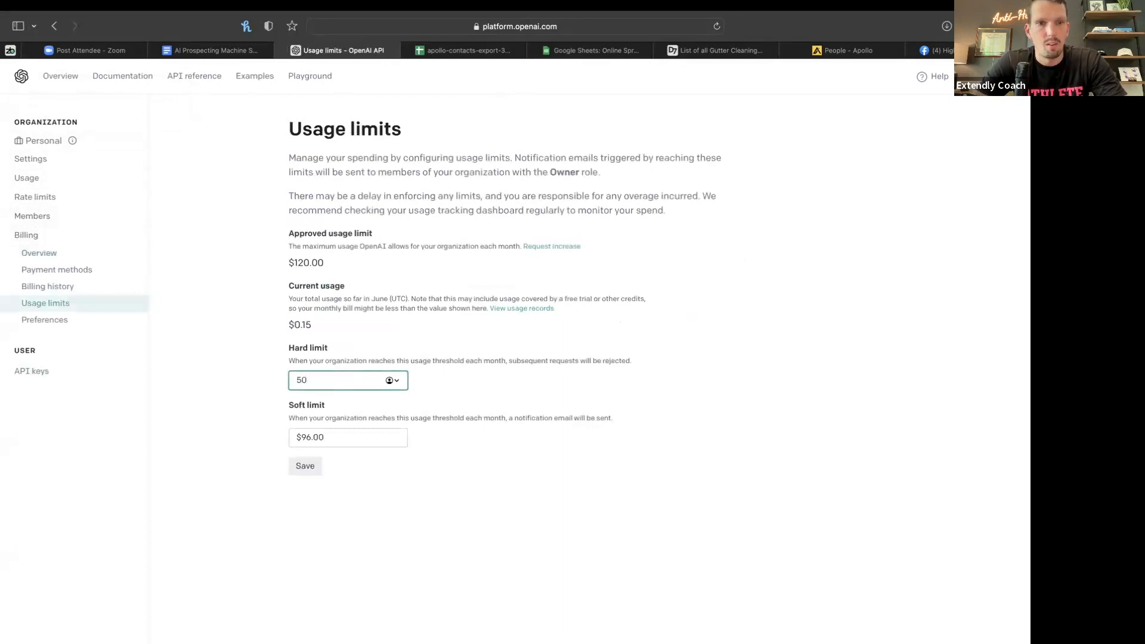
left_click(335, 440)
double_click(335, 441)
type("40")
left_click(295, 465)
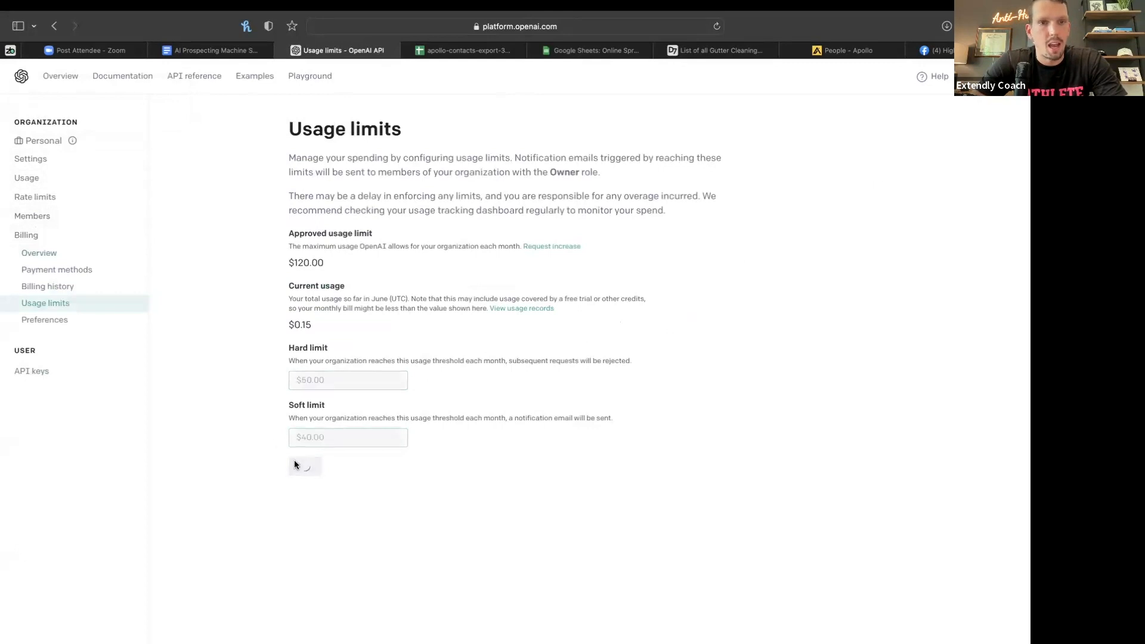
Step: Highlight the current usage amount, and go back through the API keys page to the apollo-contacts-export-3 sheet
double_click(302, 325)
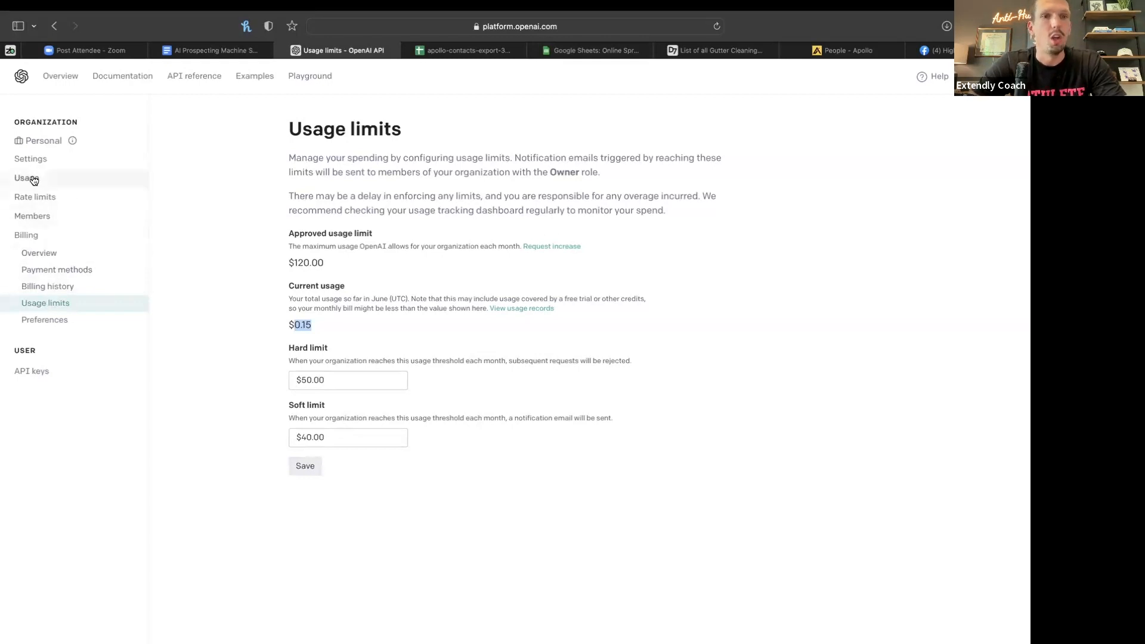
left_click(31, 368)
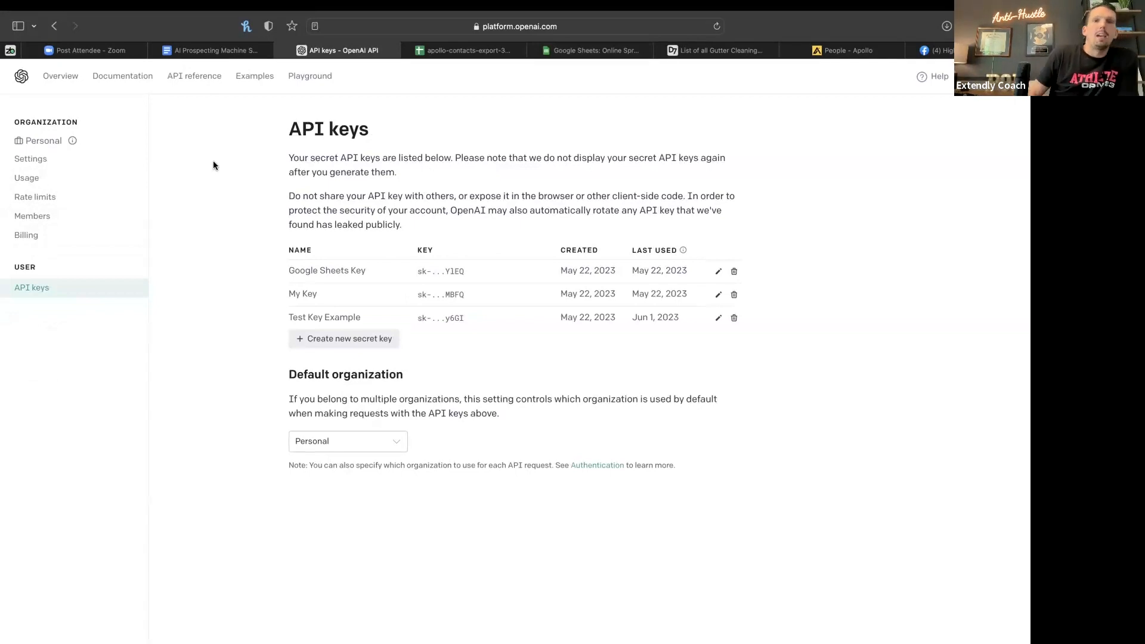
left_click(440, 52)
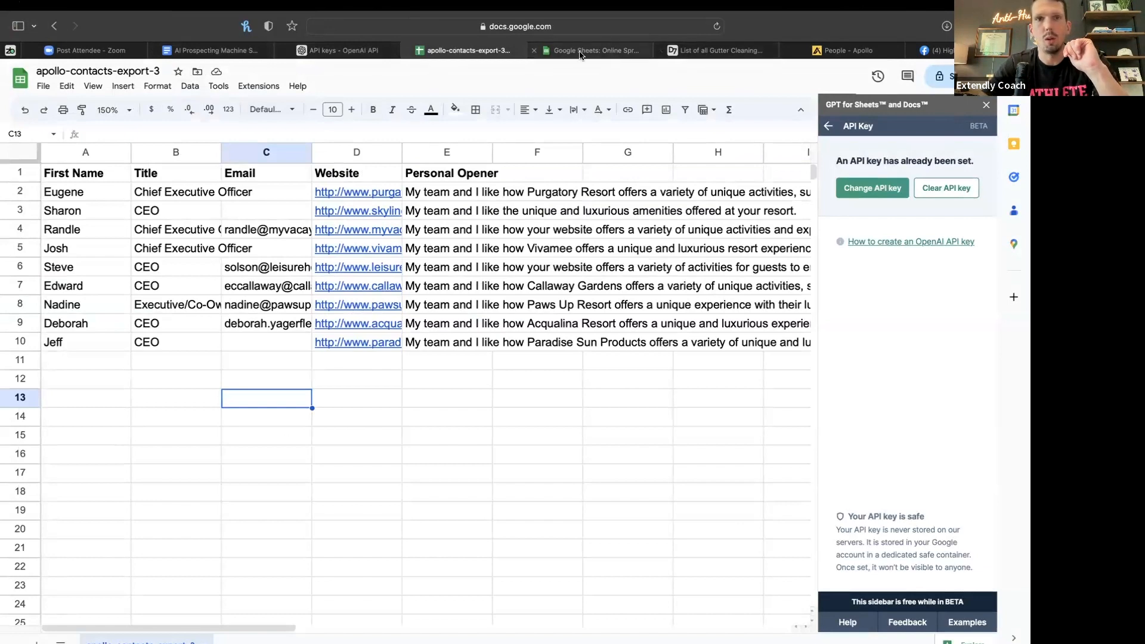
Step: Read Part 2 of the AI Prospecting Machine SOP, highlighting the GPT prompts for the Product/Service Name and Personal Opener columns
left_click(238, 51)
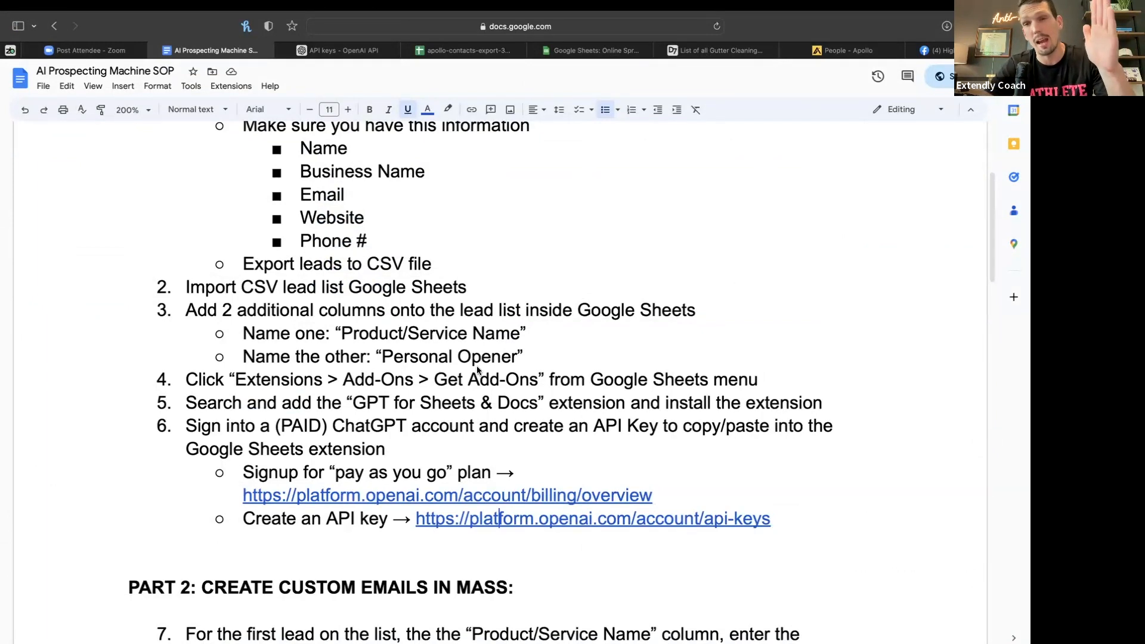
scroll(499, 429, "down", 4)
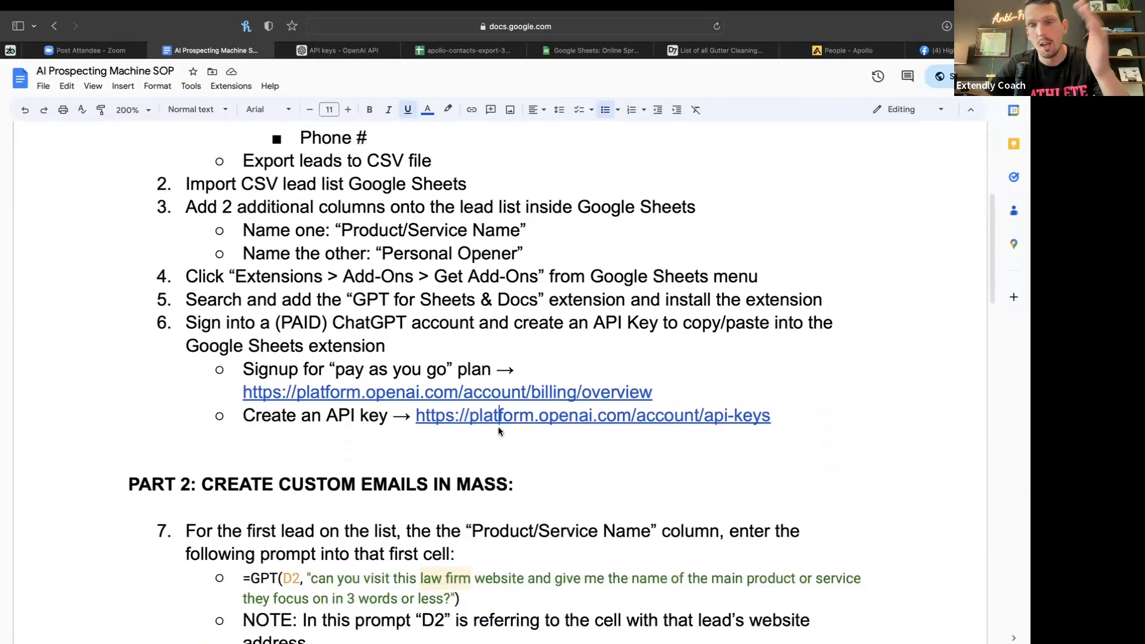
scroll(498, 427, "down", 2)
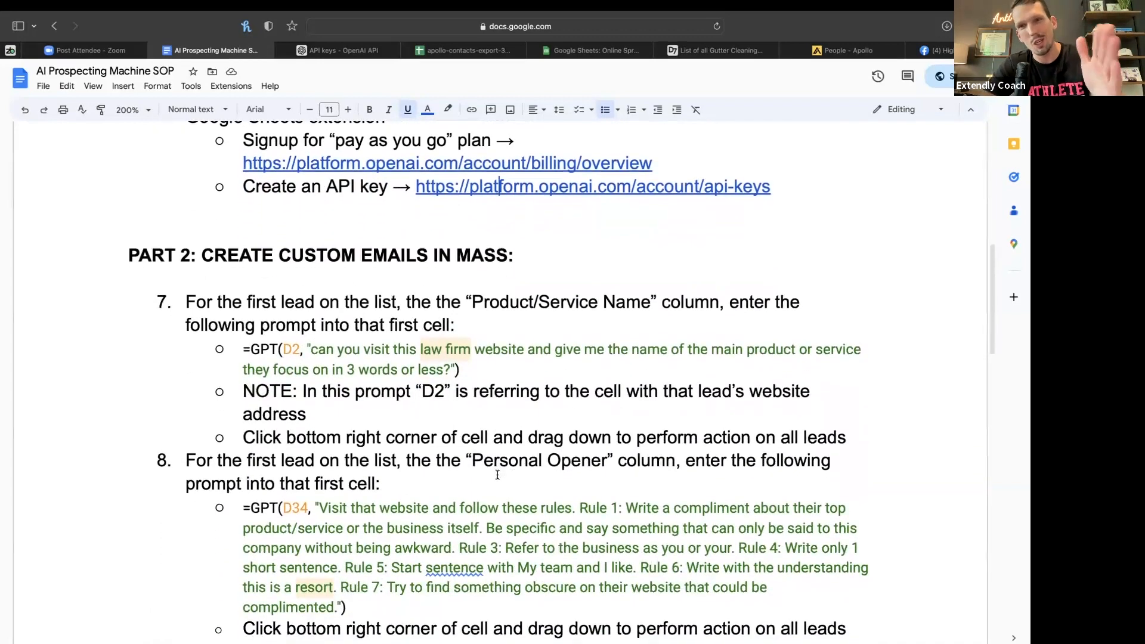
scroll(497, 474, "down", 2)
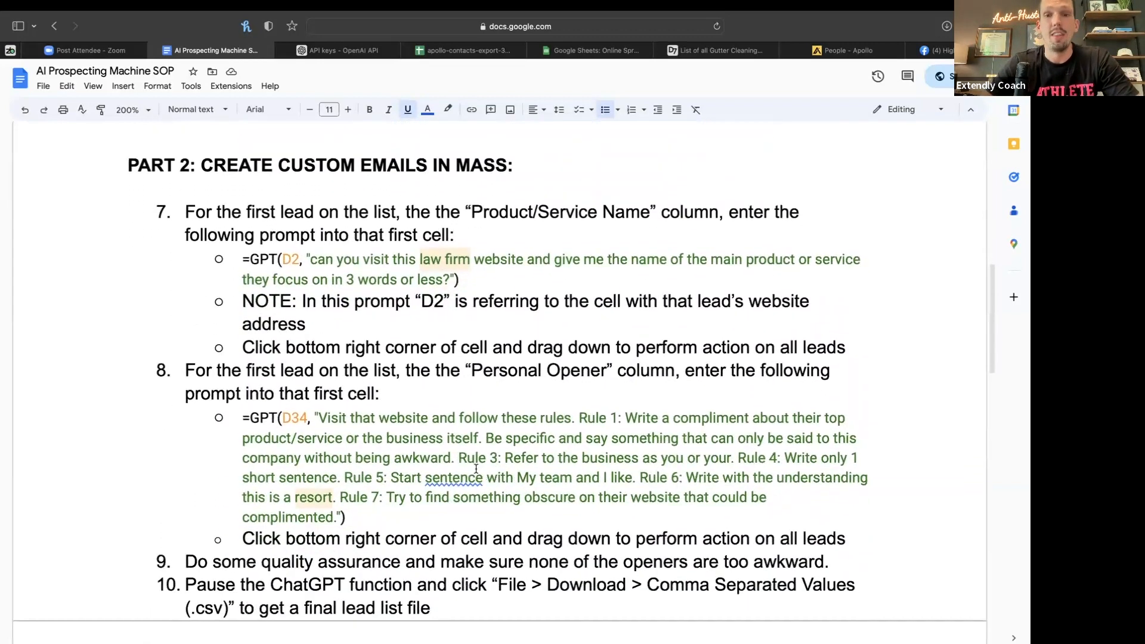
left_click(476, 469)
triple_click(476, 469)
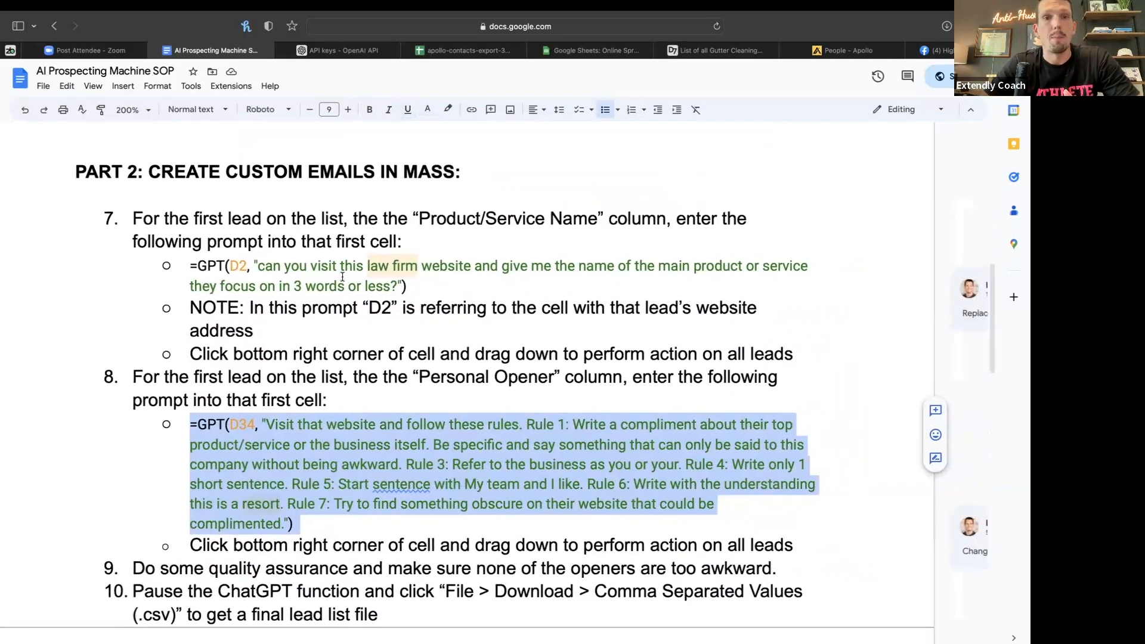
left_click(344, 275)
triple_click(343, 276)
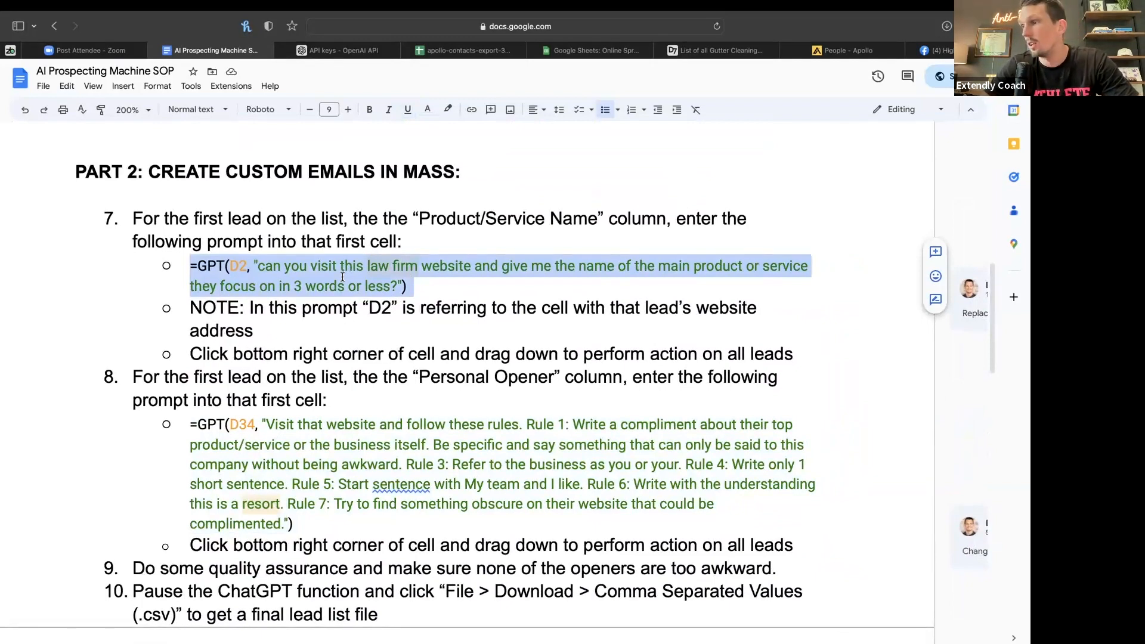
triple_click(283, 472)
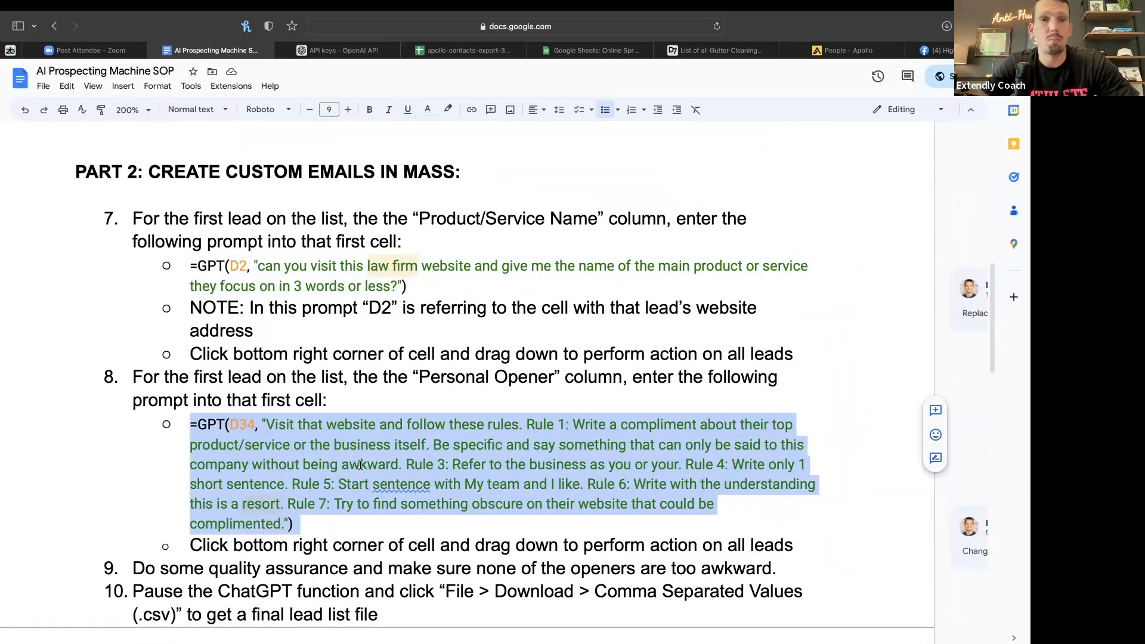
scroll(366, 491, "down", 2)
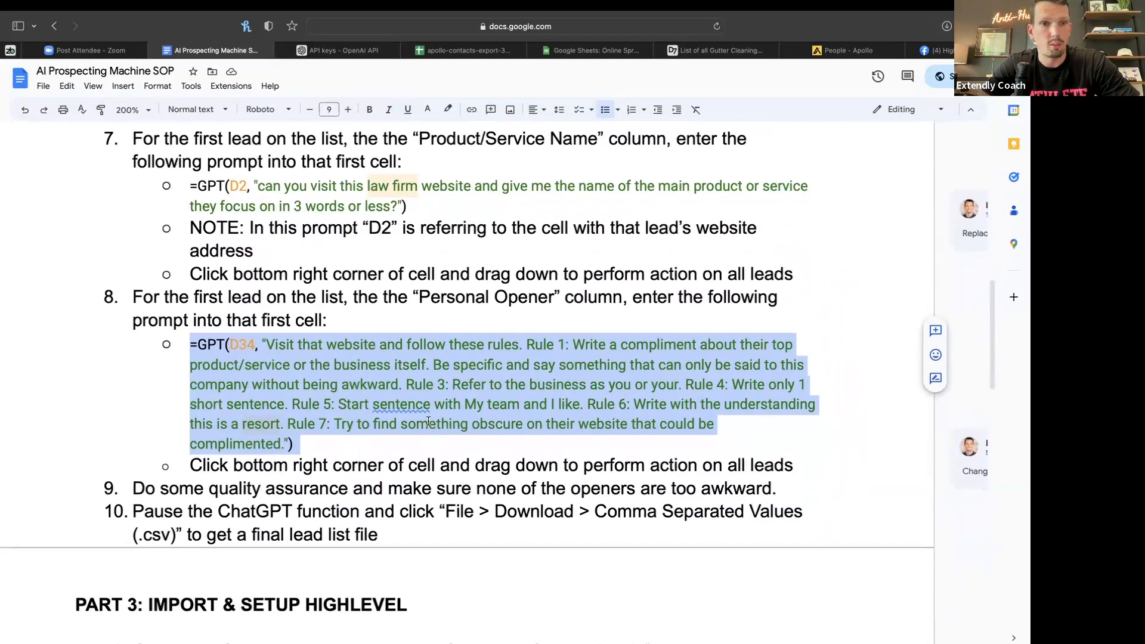
scroll(428, 420, "up", 3)
scroll(429, 420, "right", 1)
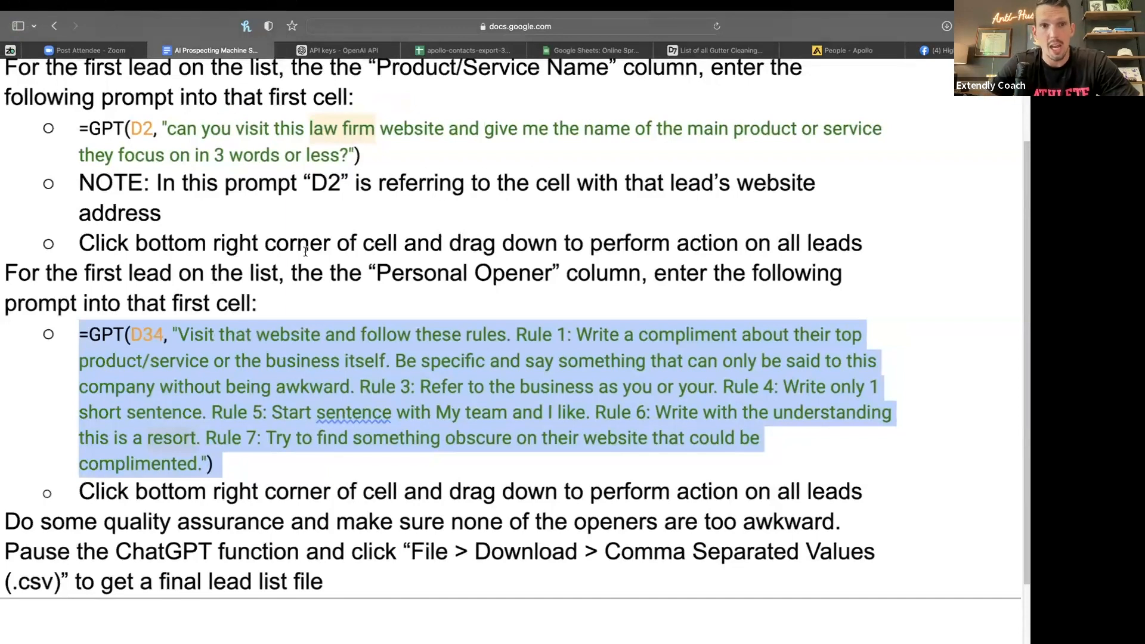
Step: Insert the missing label "Rule 2:" before "Be specific and say something" in the SOP's Personal Opener prompt
left_click(177, 334)
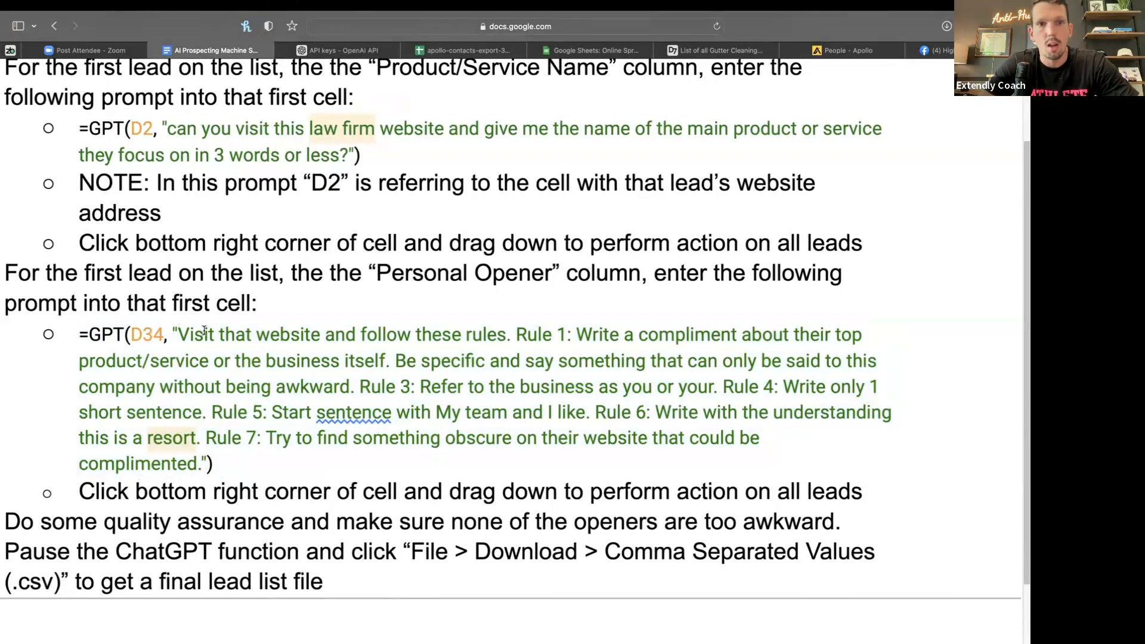
scroll(404, 316, "right", 3)
scroll(405, 317, "down", 1)
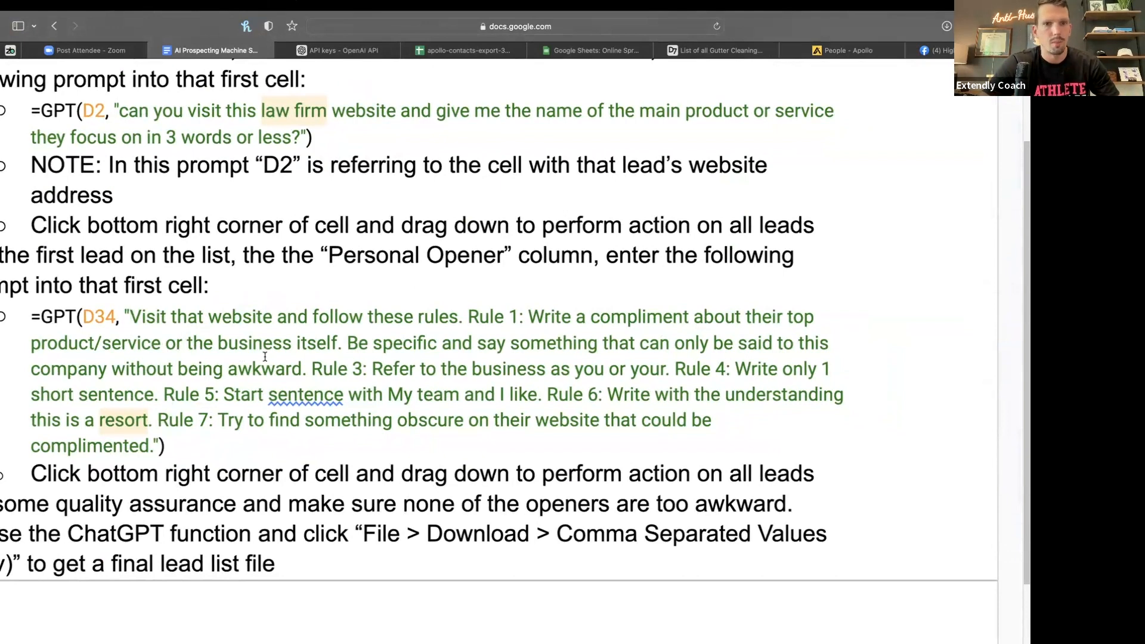
left_click(349, 342)
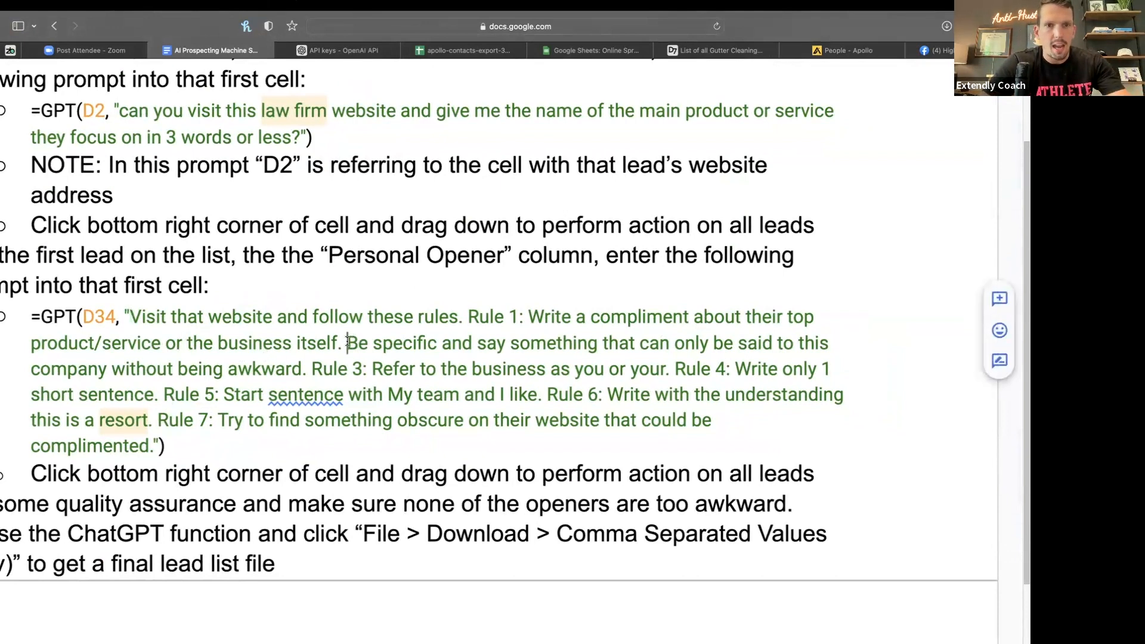
type("Rule 2:")
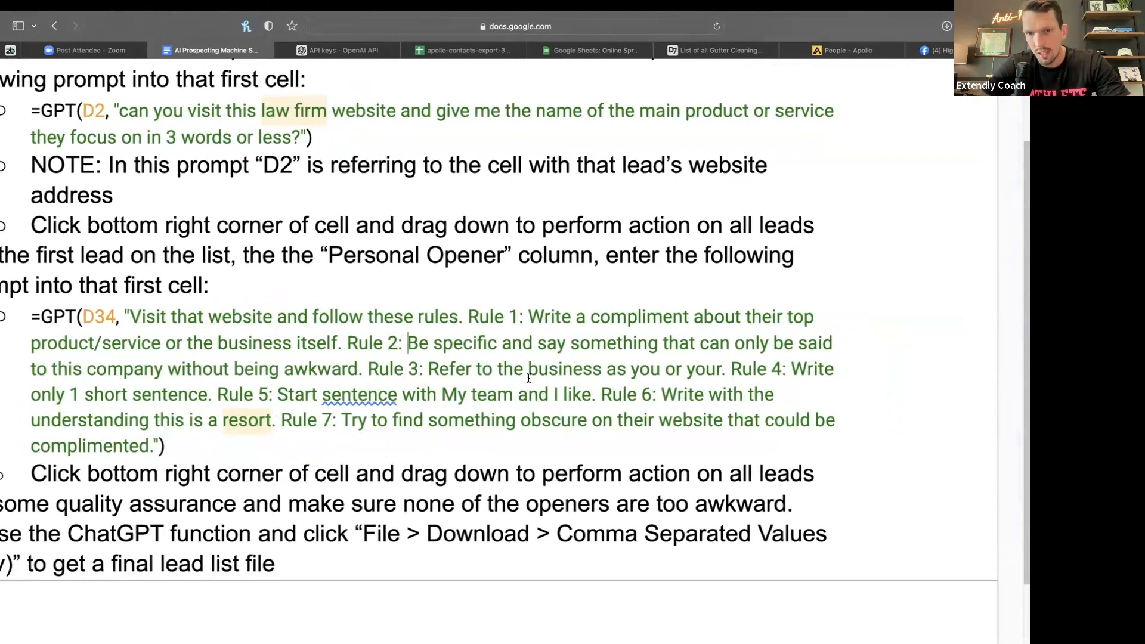
Step: Review the word "resort" in Rule 6 and the whole of Rule 7 in the Personal Opener prompt
left_click(240, 421)
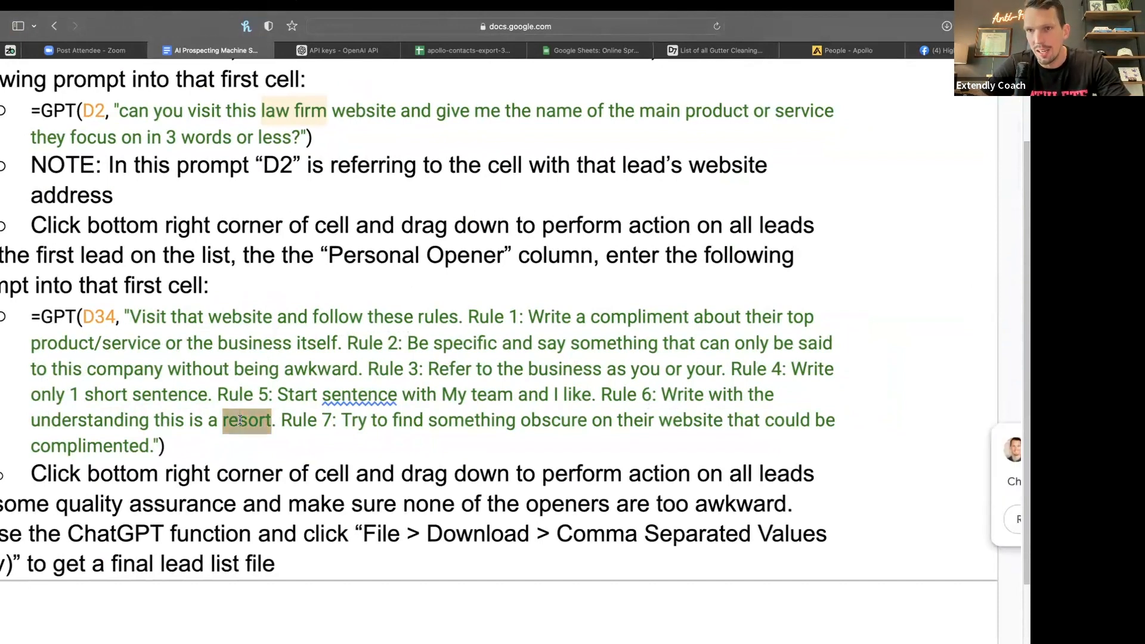
left_click(285, 419)
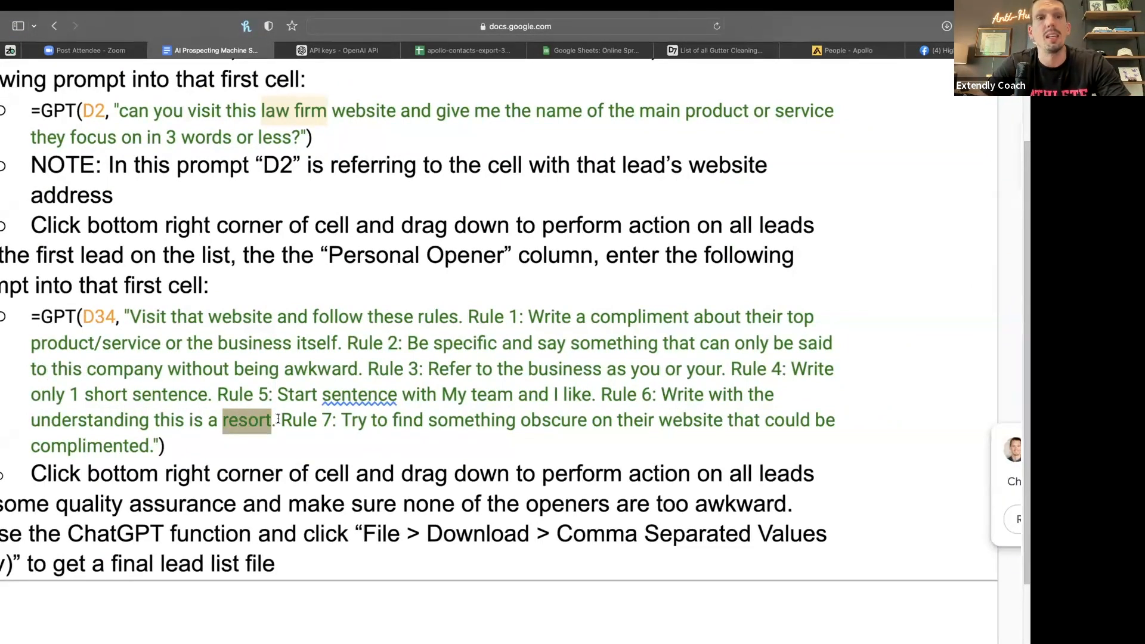
left_click_drag(285, 419, 153, 446)
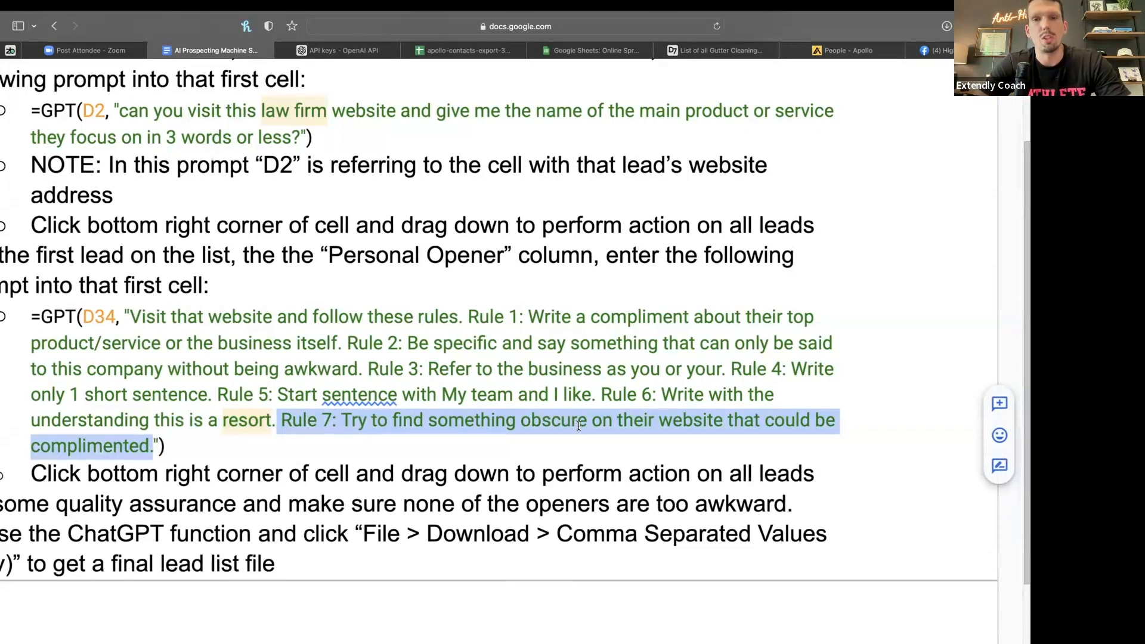
Step: Copy the entire Personal Opener GPT formula from the SOP
left_click(168, 371)
left_click_drag(170, 448, 35, 314)
key("super+c")
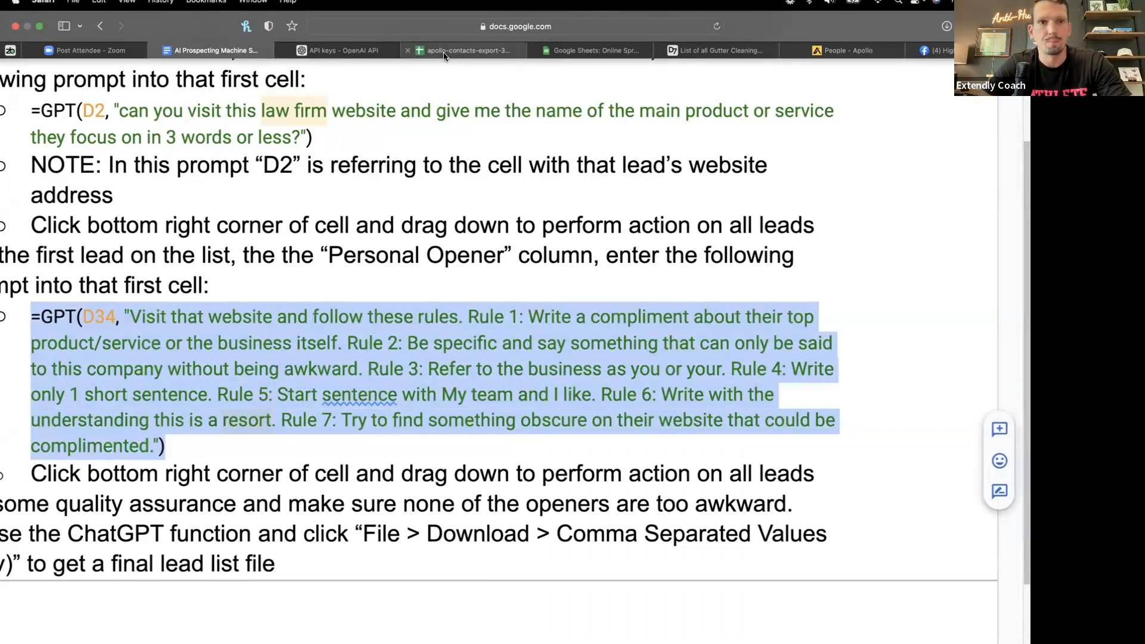
Step: Switch to the apollo-contacts-export-3 sheet and clear the existing personal openers in E2:E10
left_click(463, 50)
left_click(471, 191)
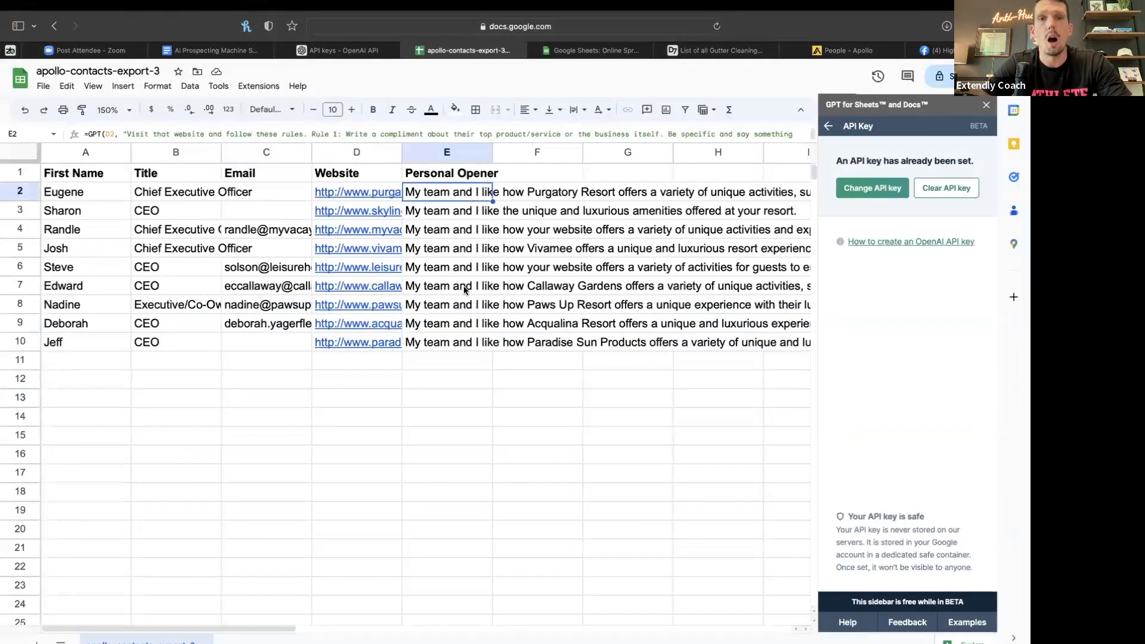
left_click_drag(454, 344, 451, 197)
key("Delete")
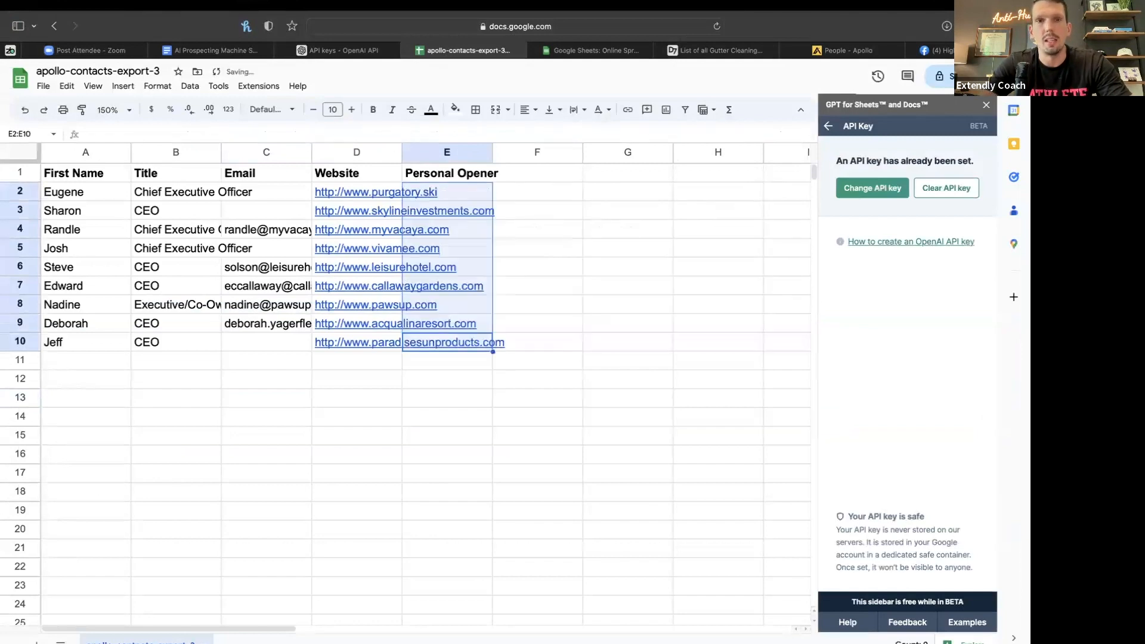
Step: Paste the copied GPT formula into E2 under Personal Opener, point its website reference to D2, and run it
left_click(509, 191)
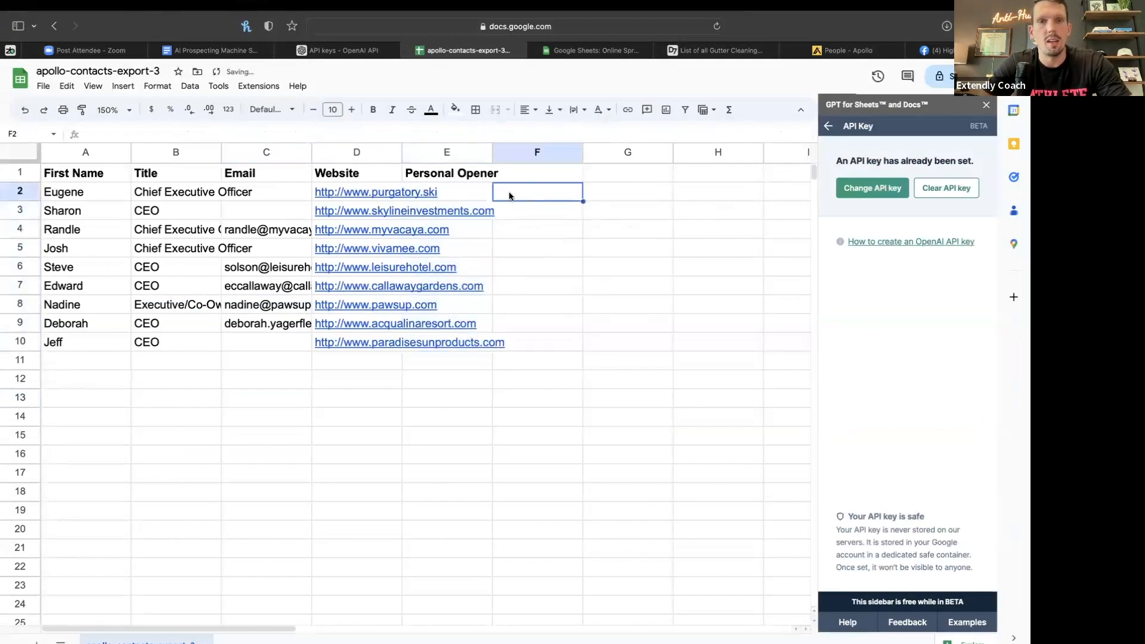
left_click(437, 153)
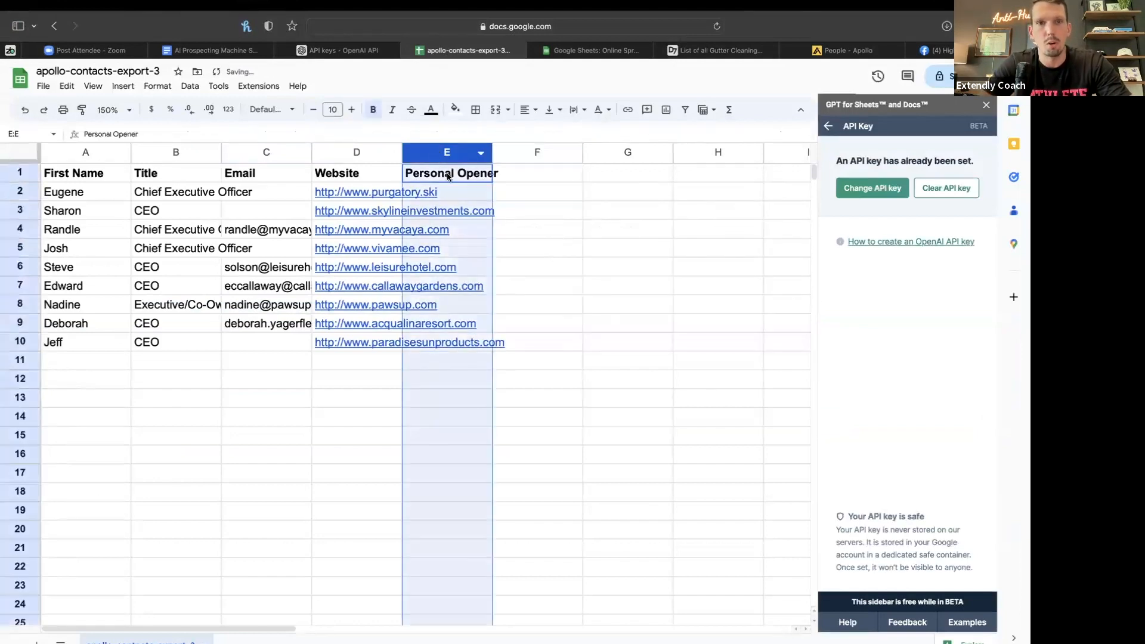
left_click(453, 191)
double_click(453, 191)
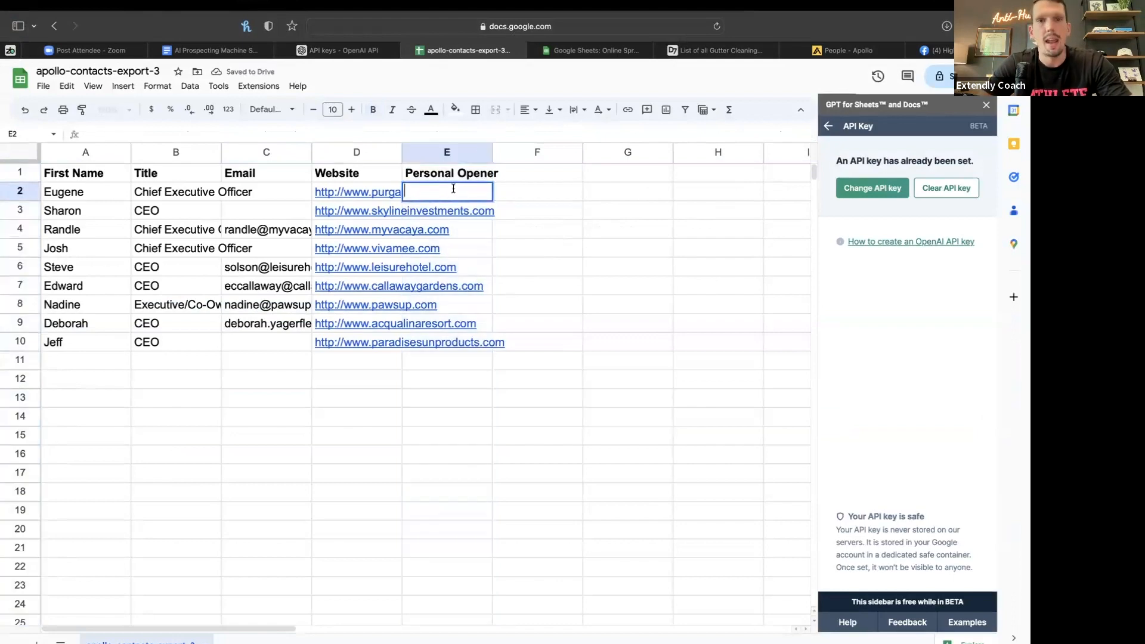
key("super+v")
left_click(453, 191)
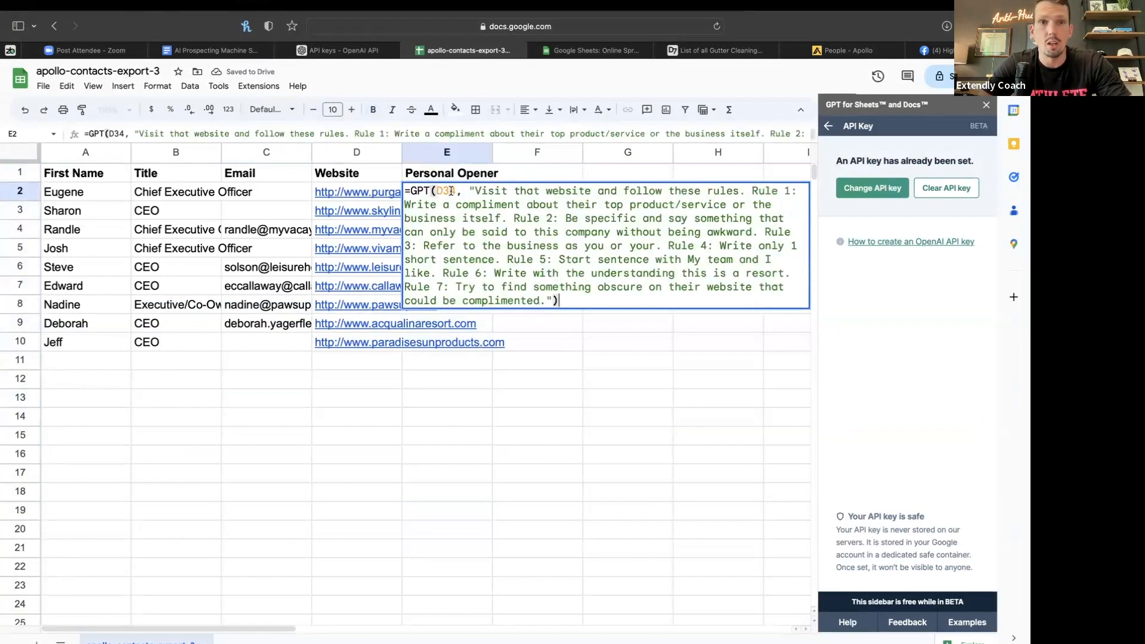
left_click(357, 191)
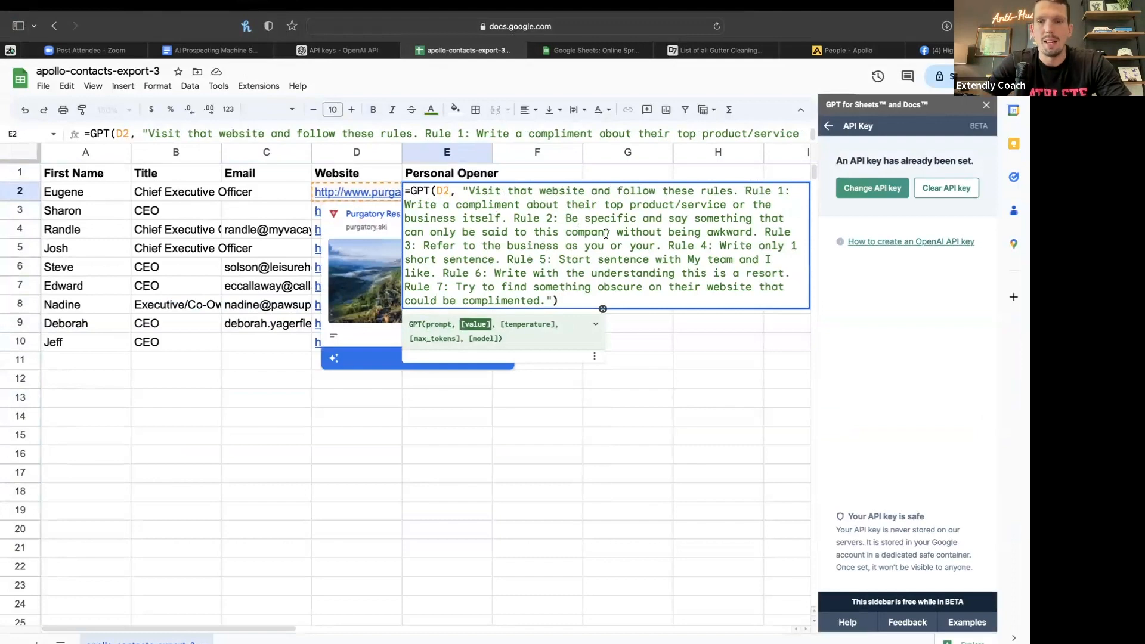
key("Return")
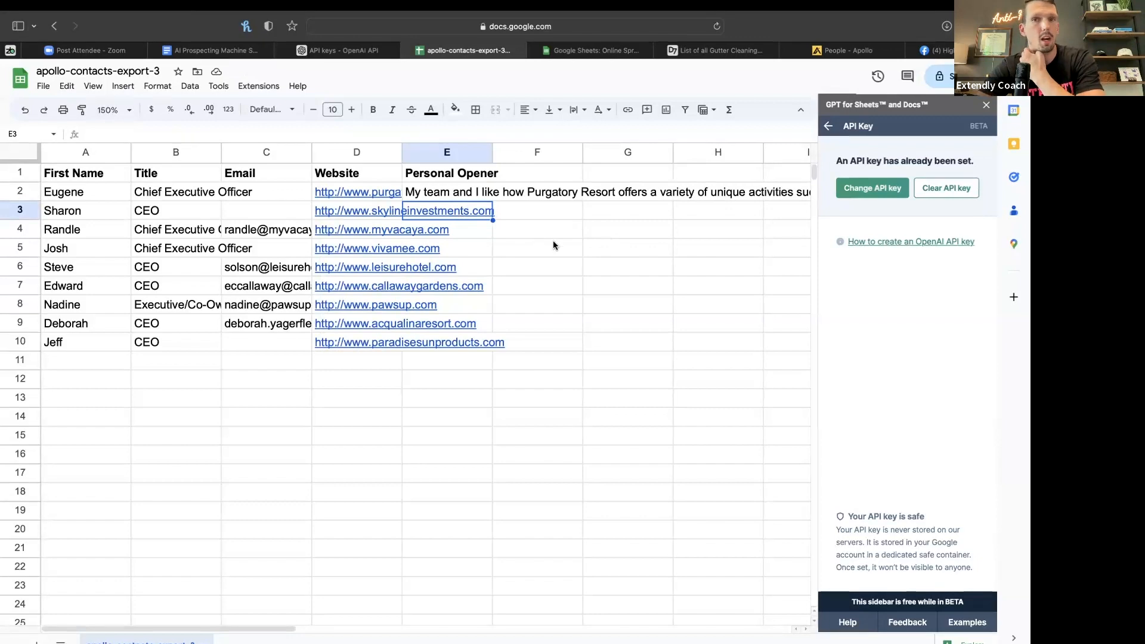
Step: Review the full personal opener generated in E2 and its formula for the first lead
scroll(552, 245, "right", 3)
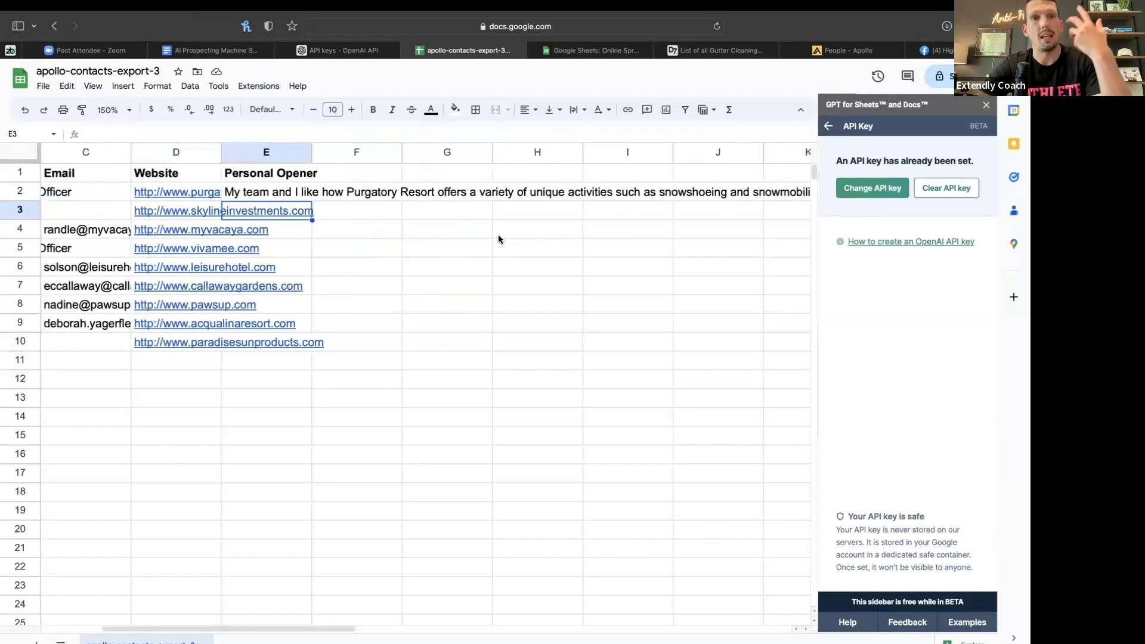
left_click(275, 193)
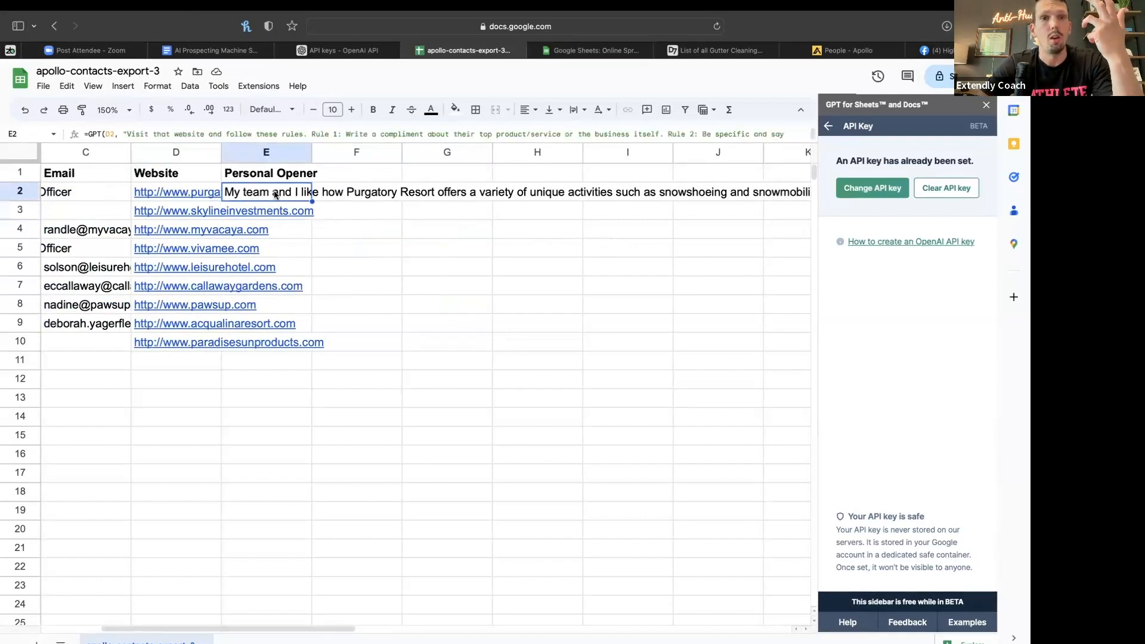
scroll(337, 195, "right", 2)
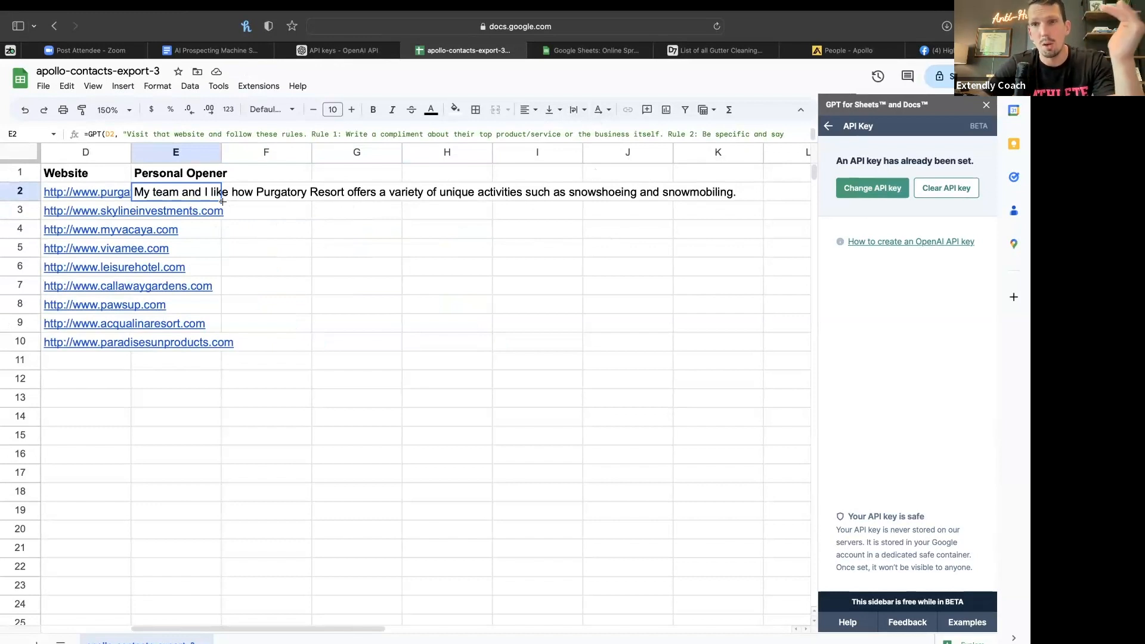
Step: Fill the Personal Opener GPT formula from E2 down to E10 and check the copied formula in E3
left_click_drag(221, 202, 217, 338)
scroll(217, 338, "left", 5)
scroll(218, 338, "down", 1)
scroll(218, 339, "up", 2)
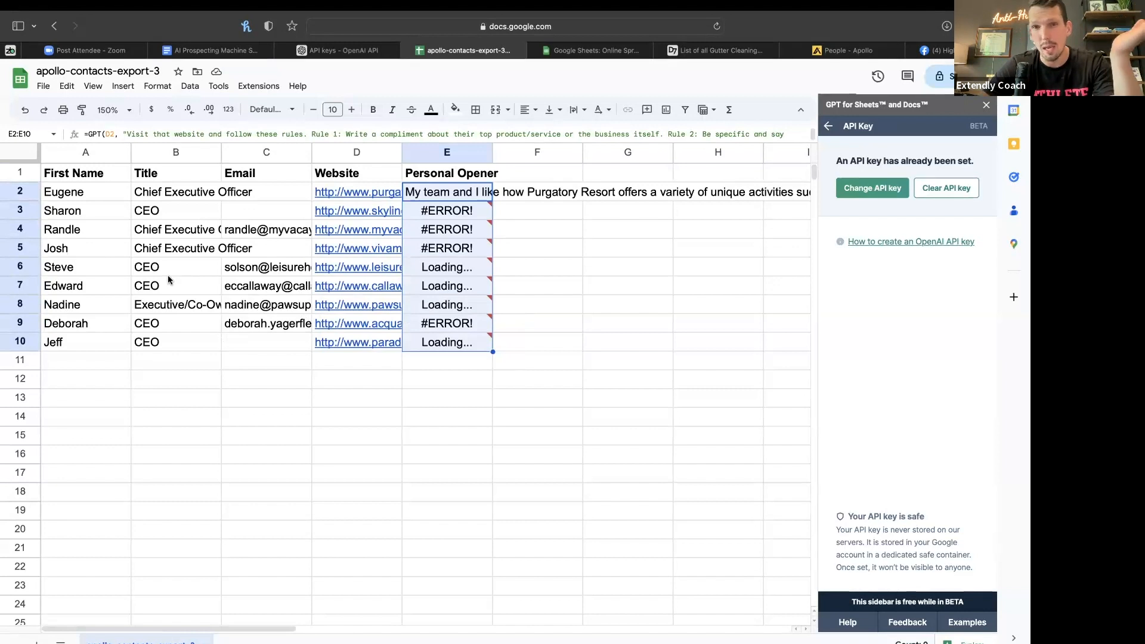
mouse_move(427, 242)
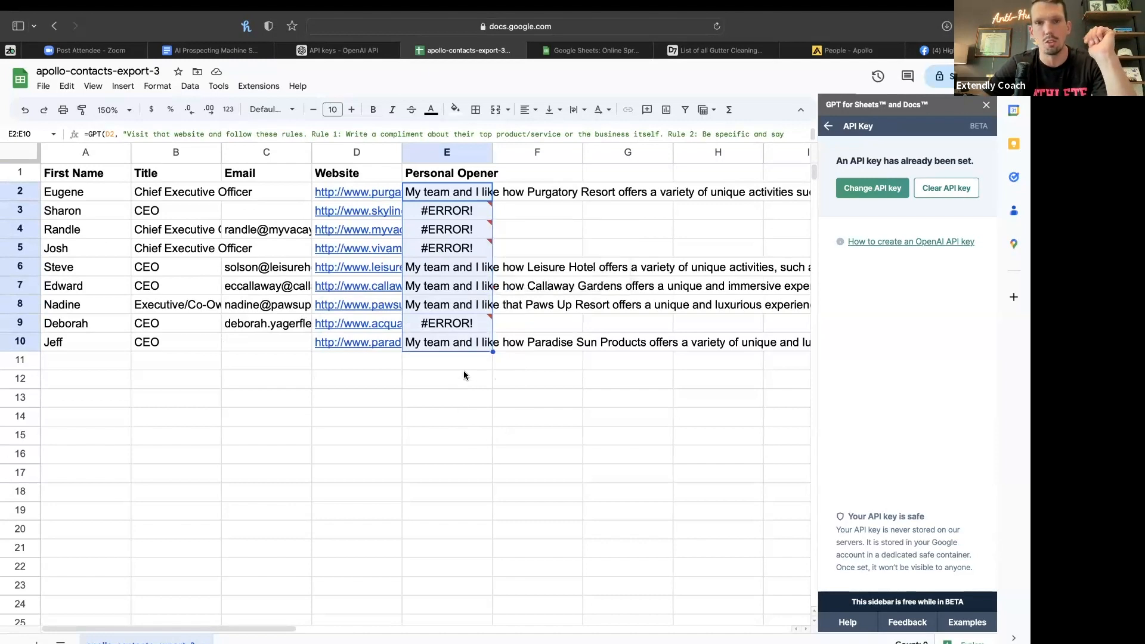
double_click(425, 212)
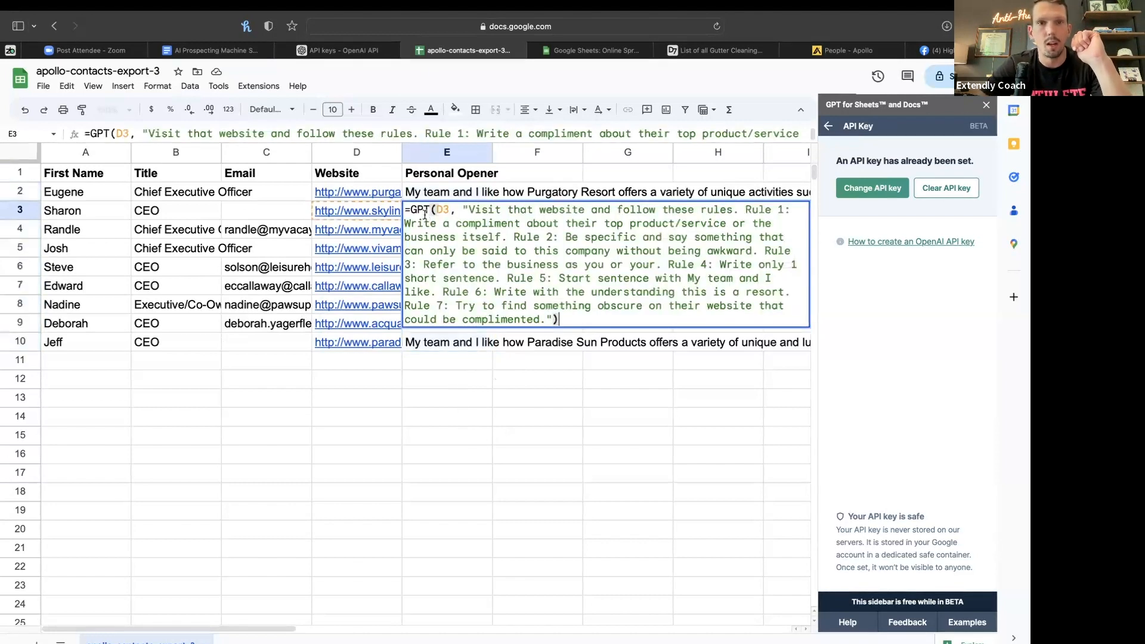
key("Return")
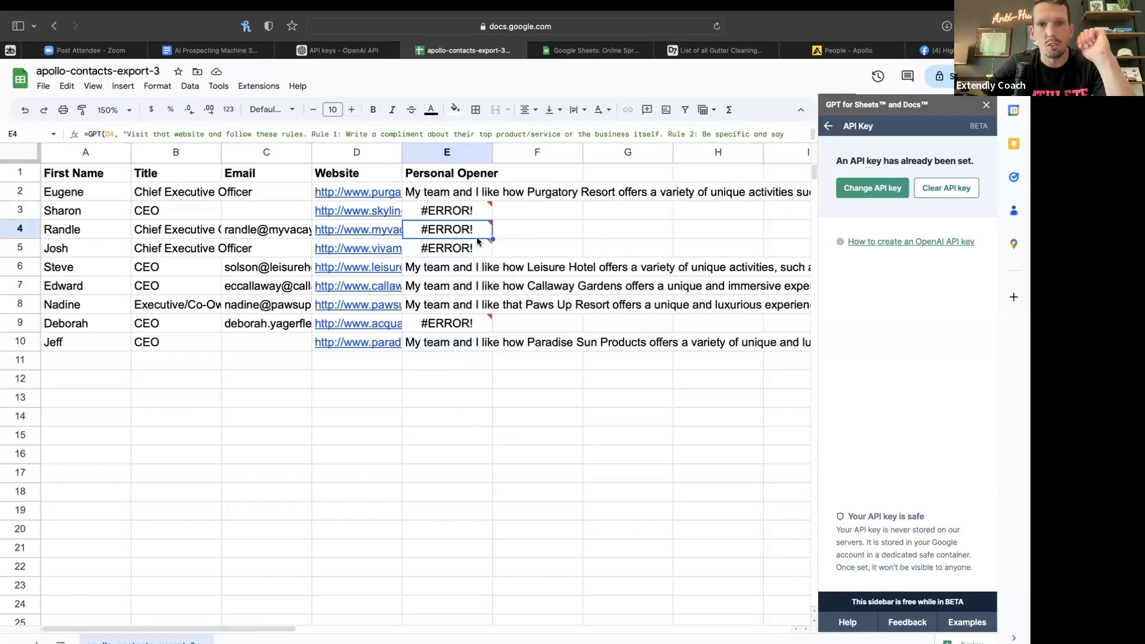
mouse_move(477, 241)
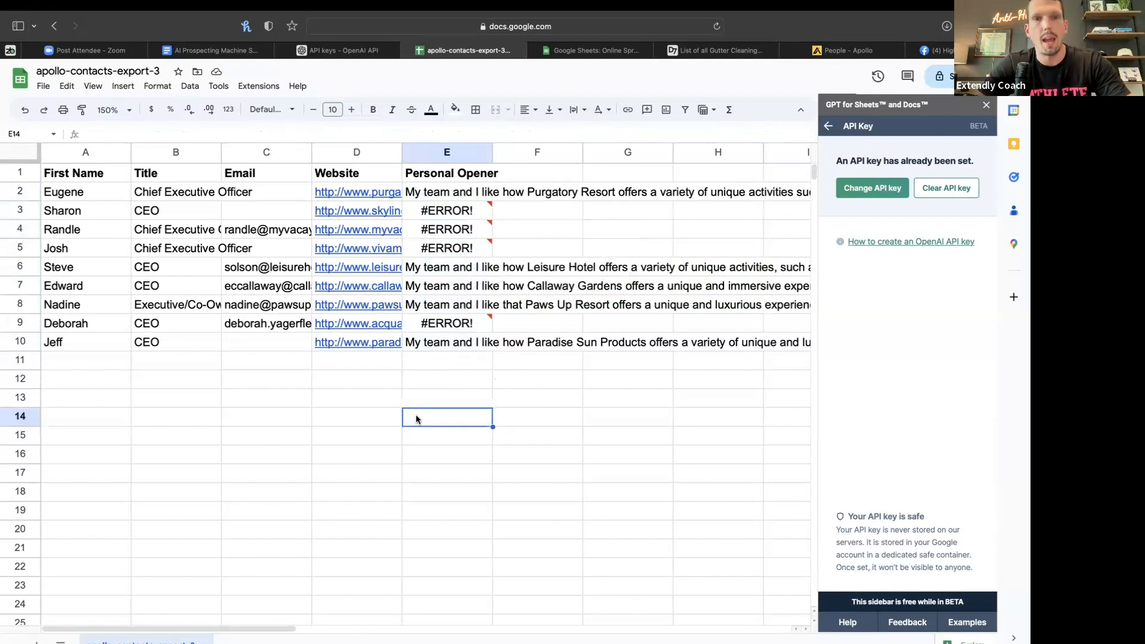
Step: Undo the latest fill and the preceding opener edits to restore the earlier openers in E2:E10, and review them
key("ctrl+z")
key("super+z")
key("super+z")
key("super+z")
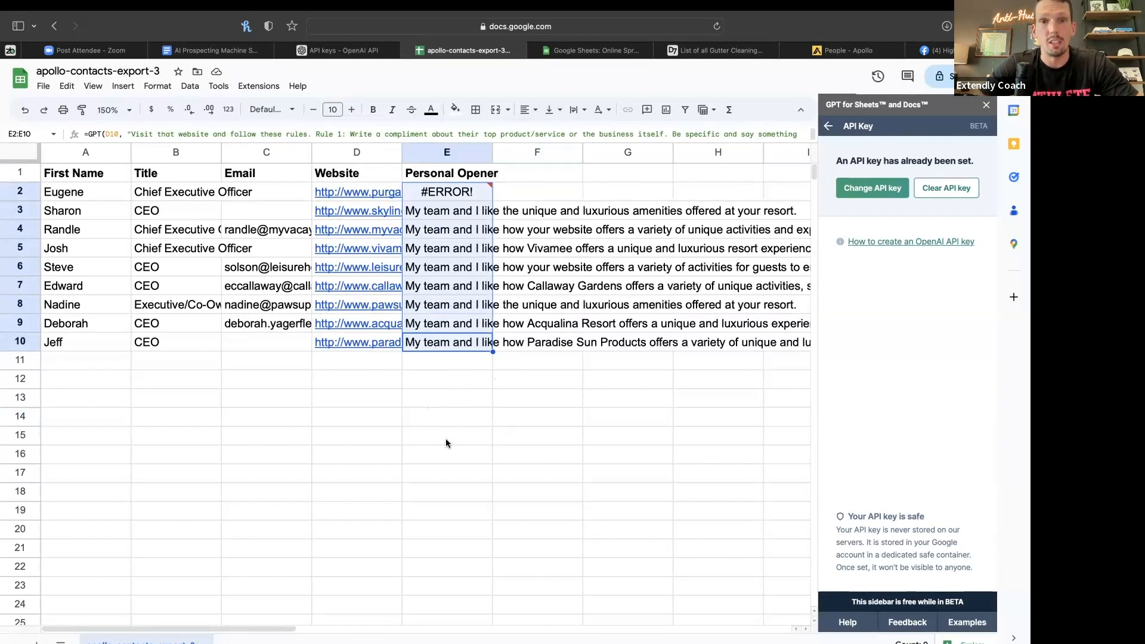
left_click(470, 417)
scroll(471, 417, "right", 5)
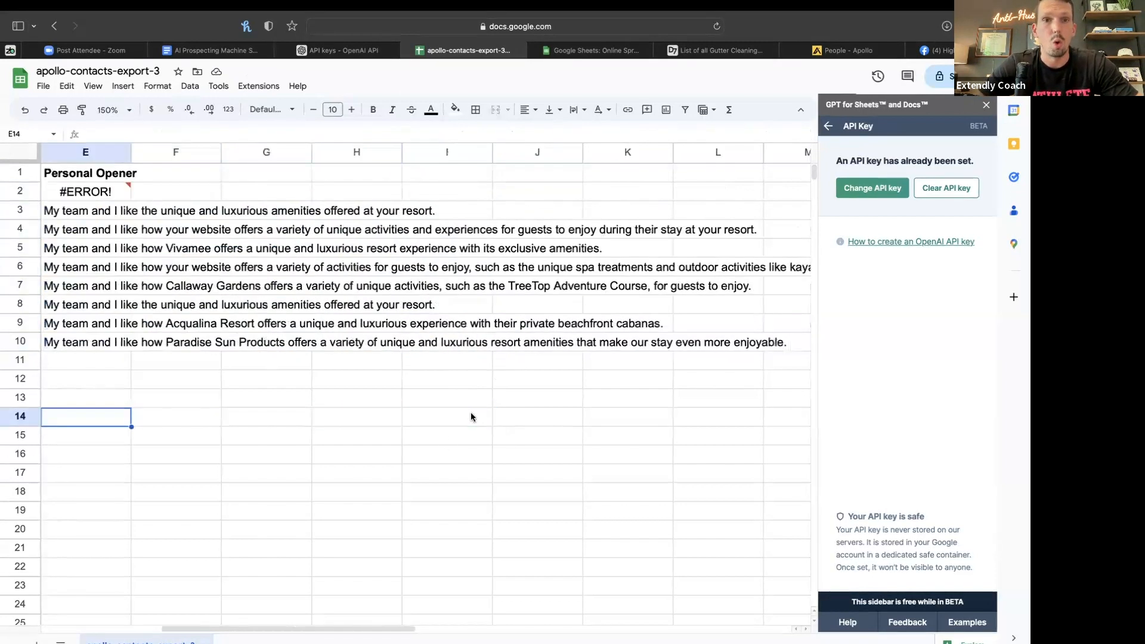
left_click(300, 292)
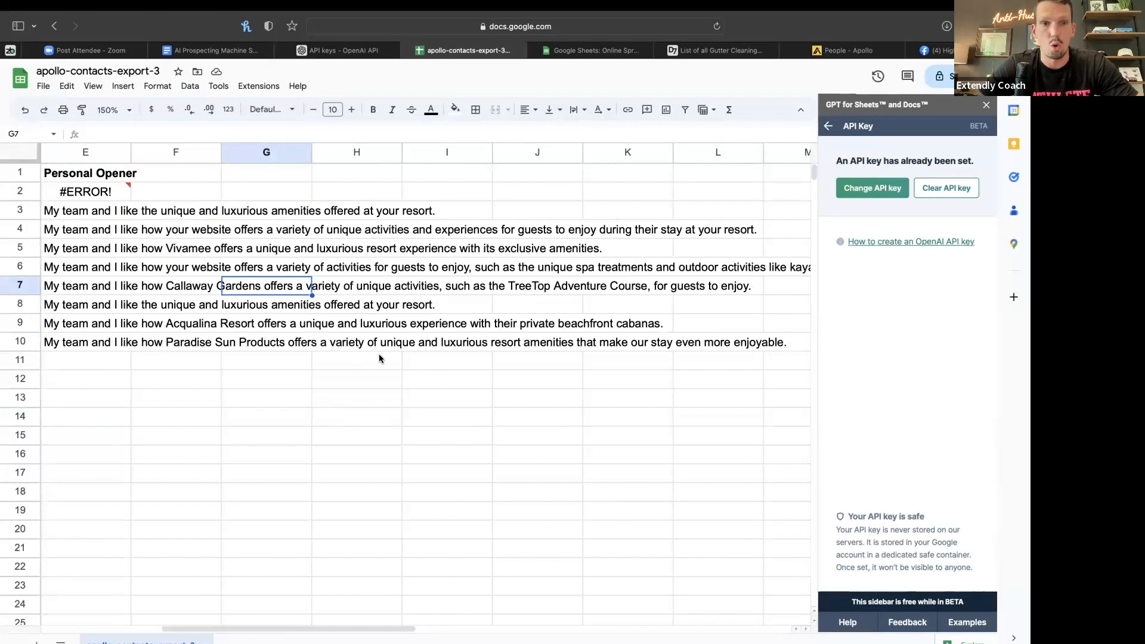
left_click(359, 345)
left_click(370, 328)
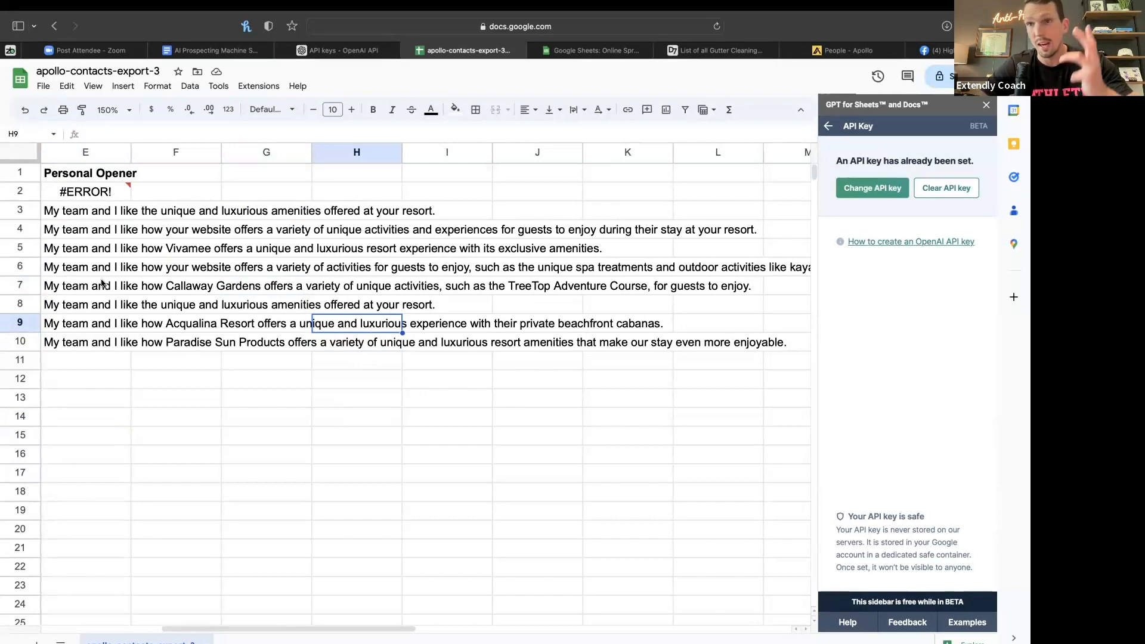
scroll(101, 283, "left", 5)
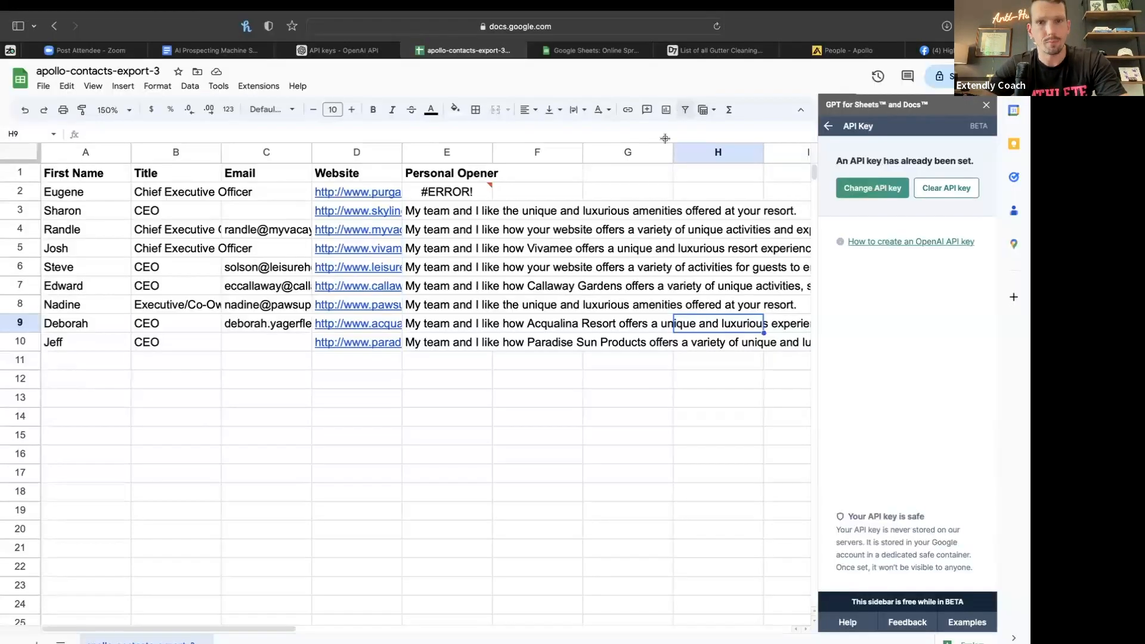
left_click(662, 374)
key("ctrl+super+f")
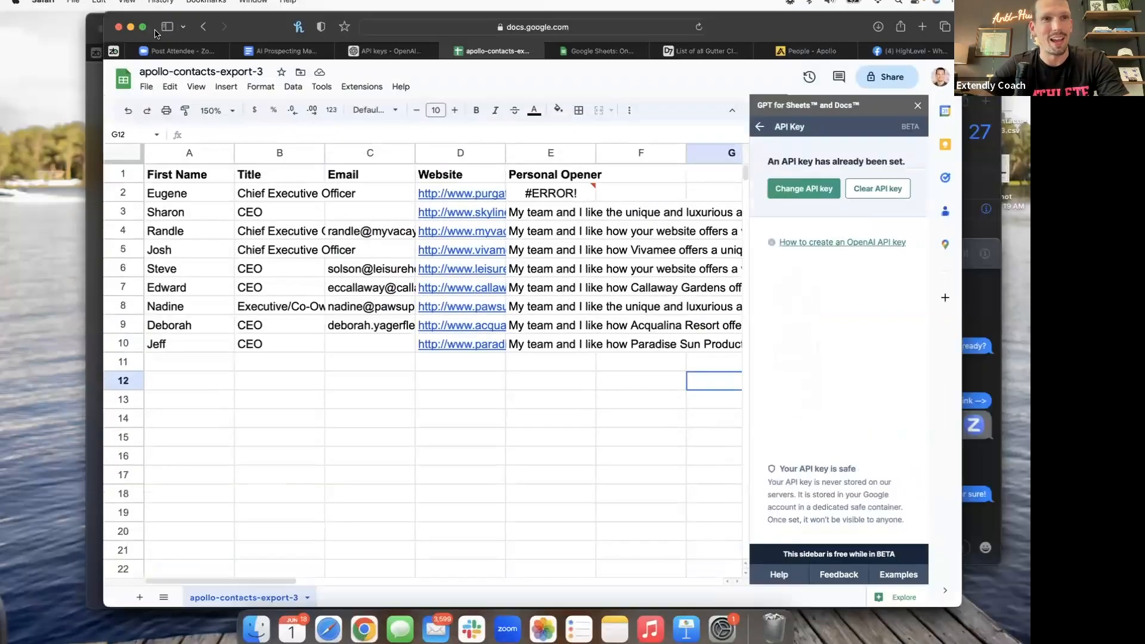
left_click(143, 26)
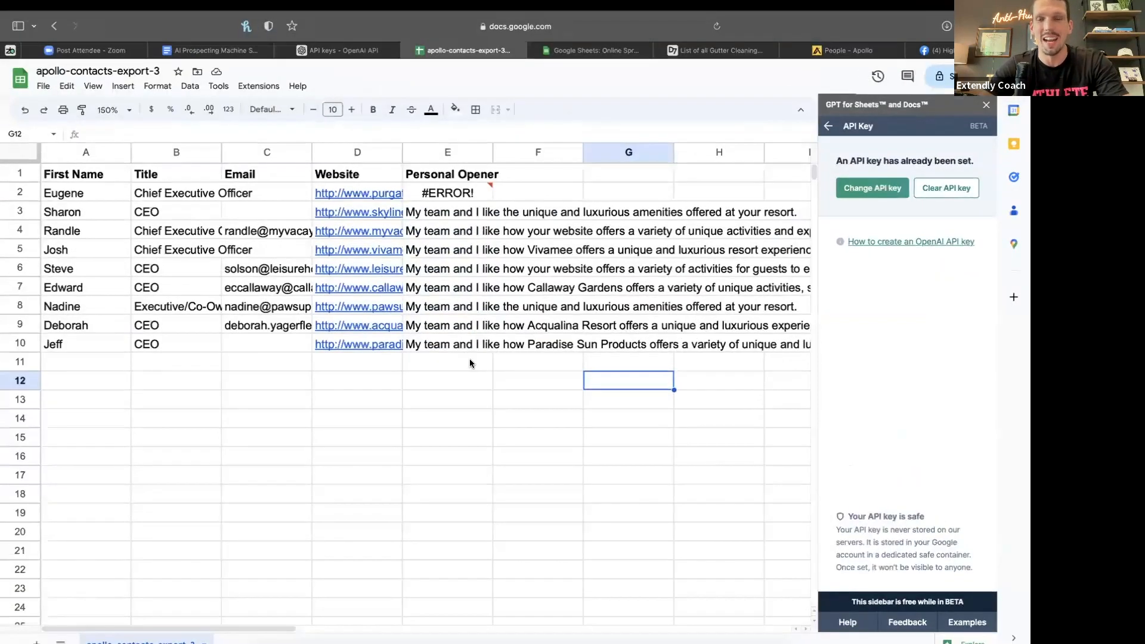
Step: Open the HighLevel website, gohighlevel.com, in a new browser tab
key("super+t")
type("app")
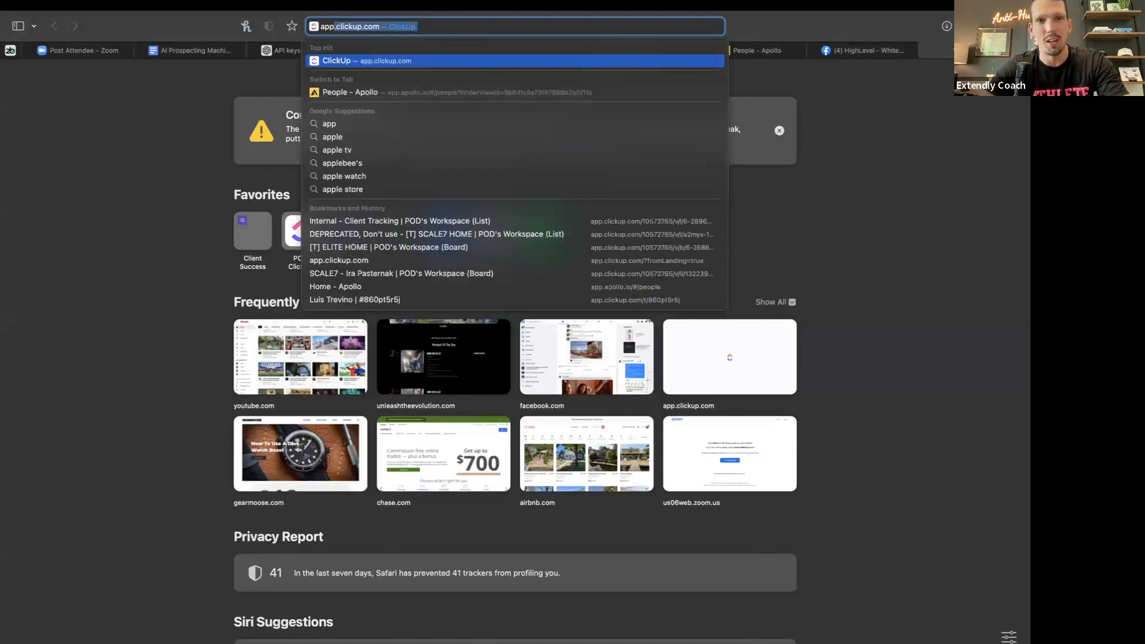
key("BackSpace")
key("BackSpace")
key("BackSpace")
key("BackSpace")
type("go")
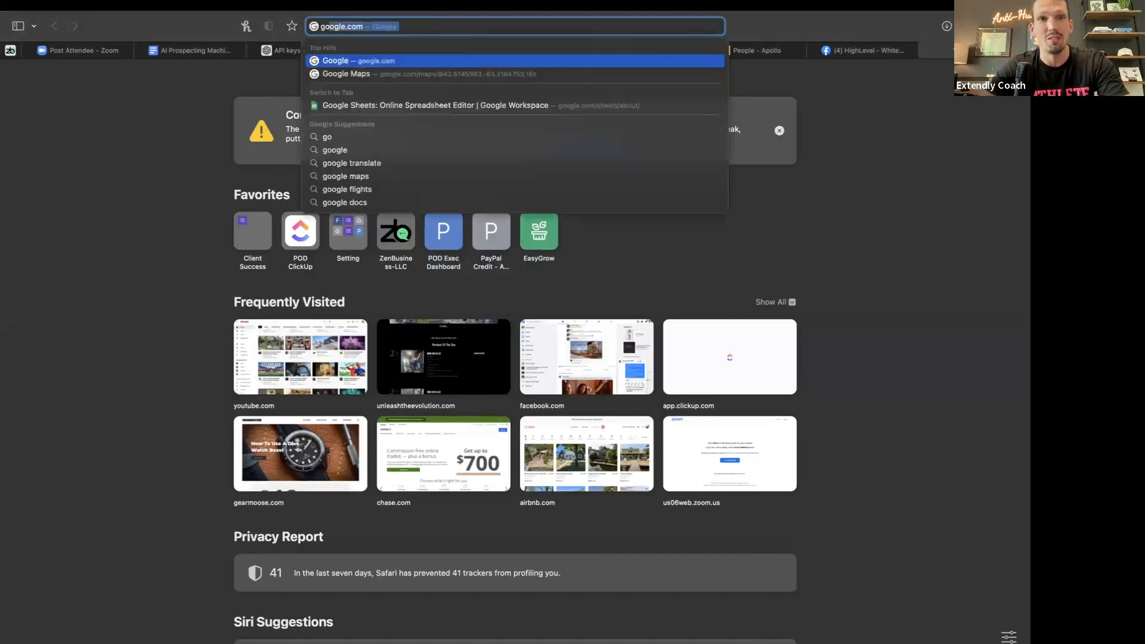
type("high")
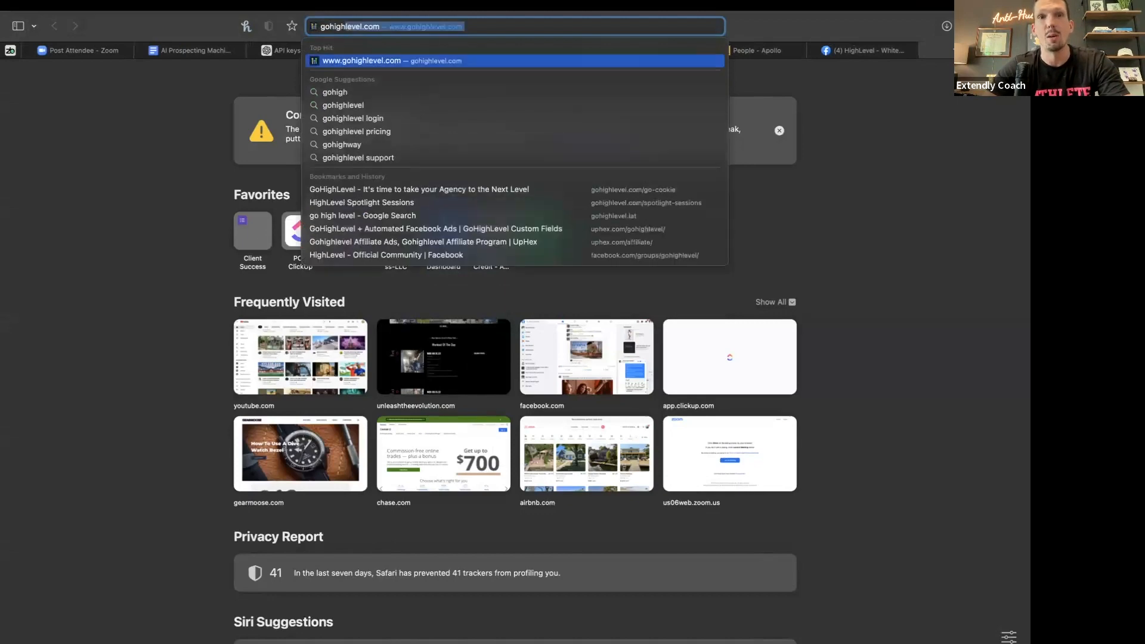
key("Return")
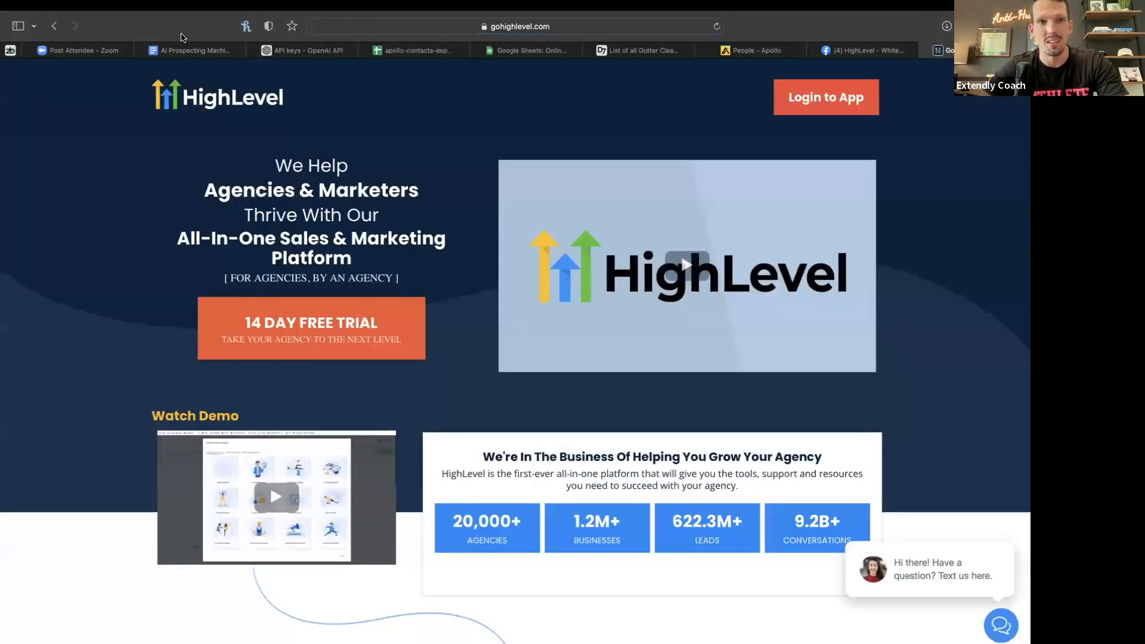
Step: Read Part 3, Import & Setup HighLevel, in the AI Prospecting Machine SOP at 150% zoom and highlight step 11 about Custom Fields
mouse_move(185, 47)
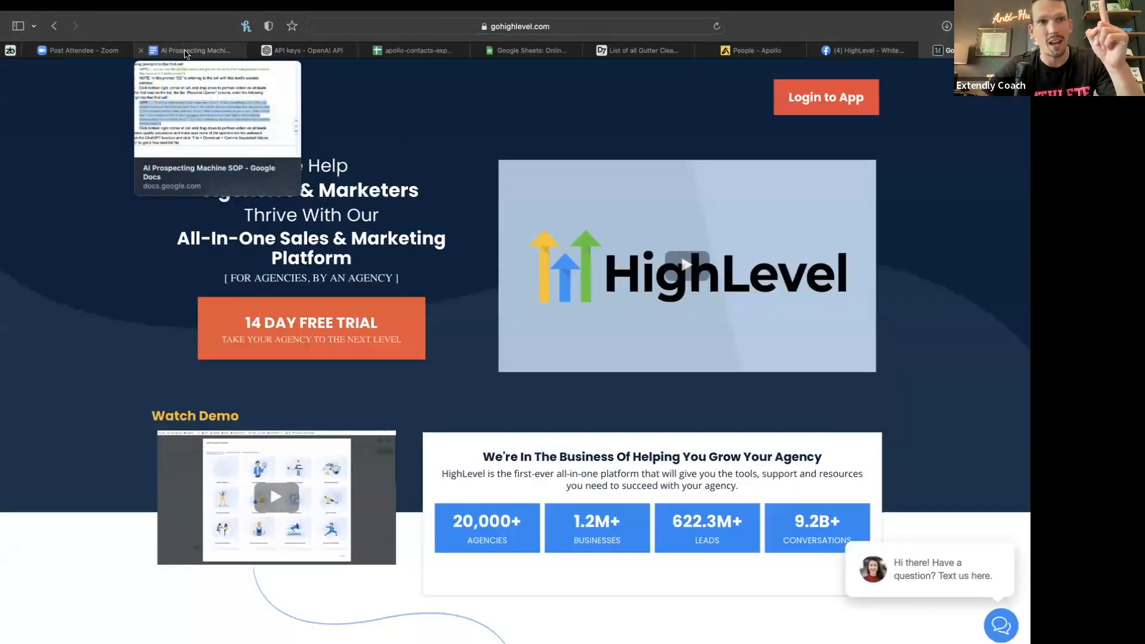
left_click(186, 52)
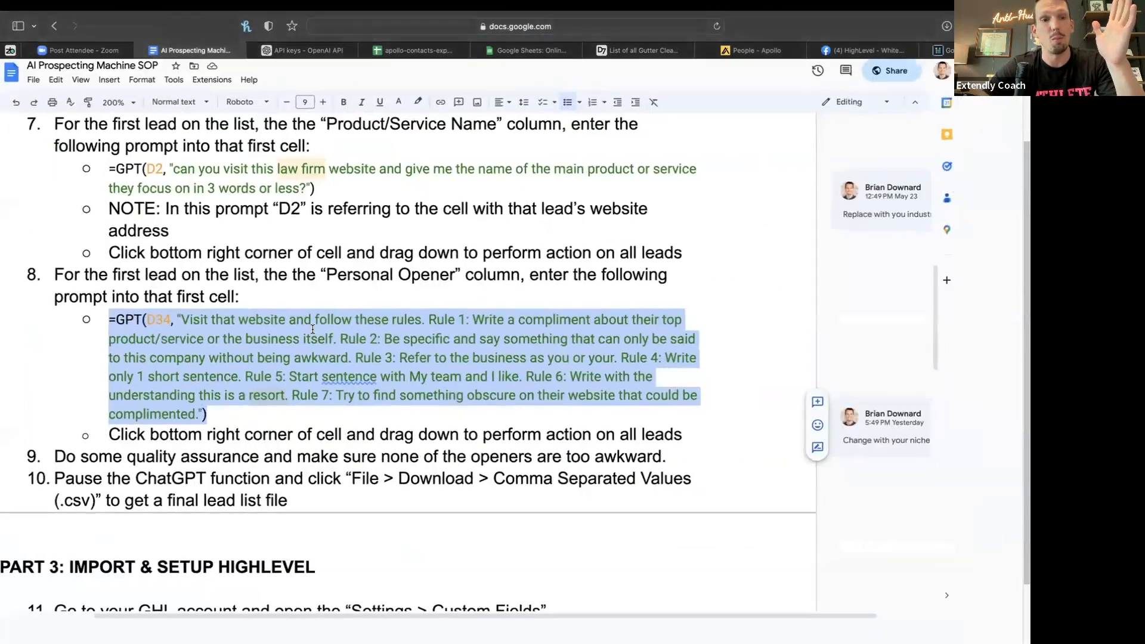
scroll(312, 328, "down", 10)
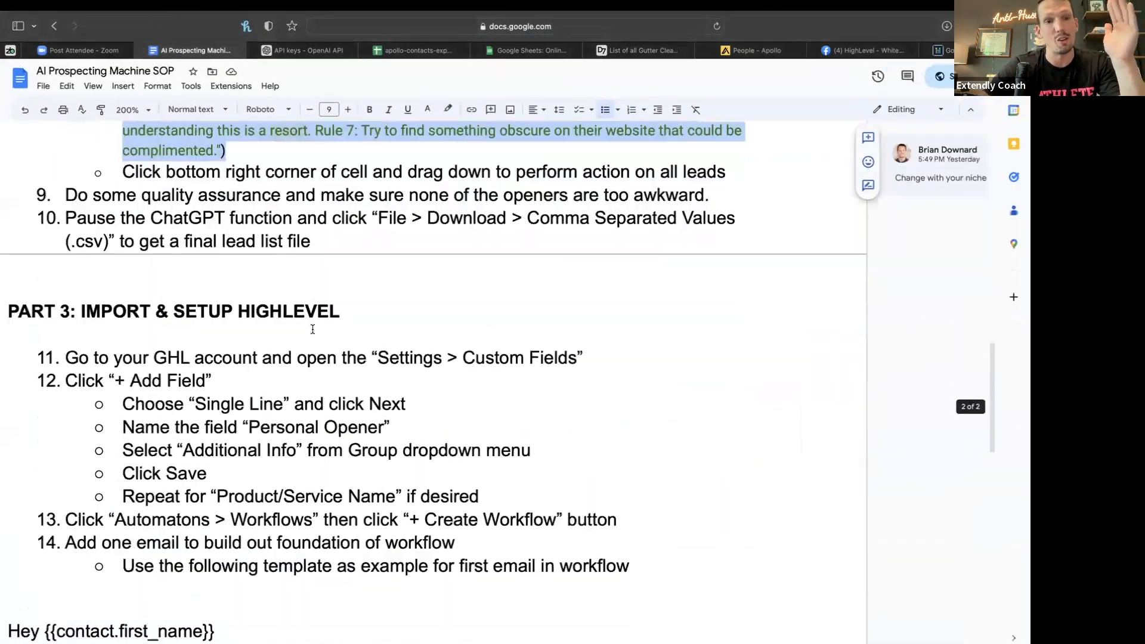
scroll(312, 329, "down", 1)
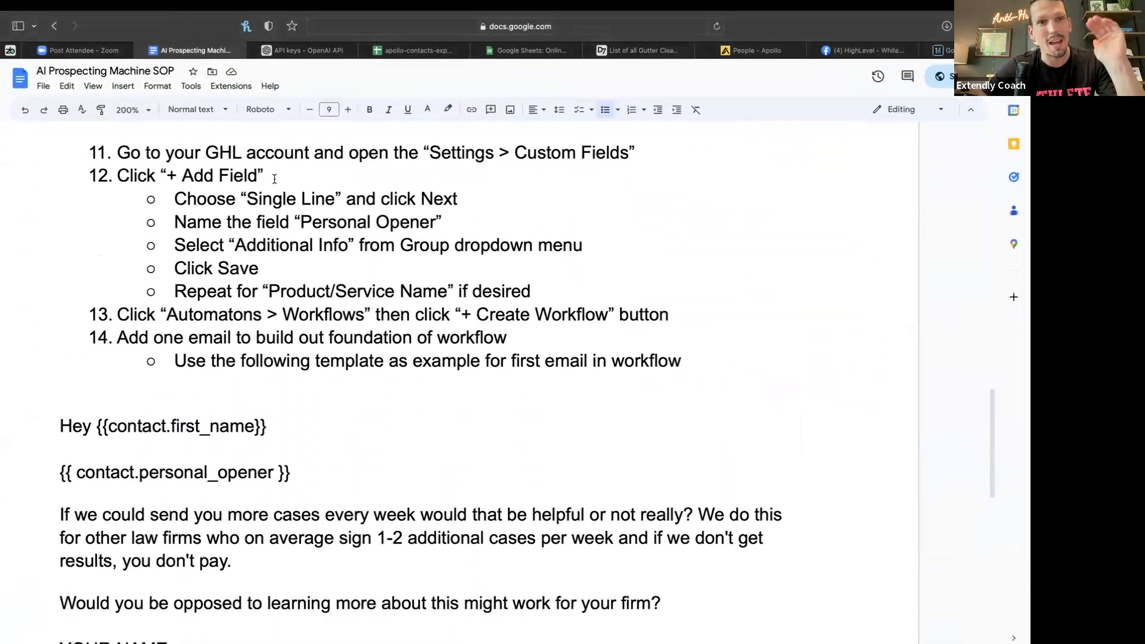
scroll(231, 322, "down", 1)
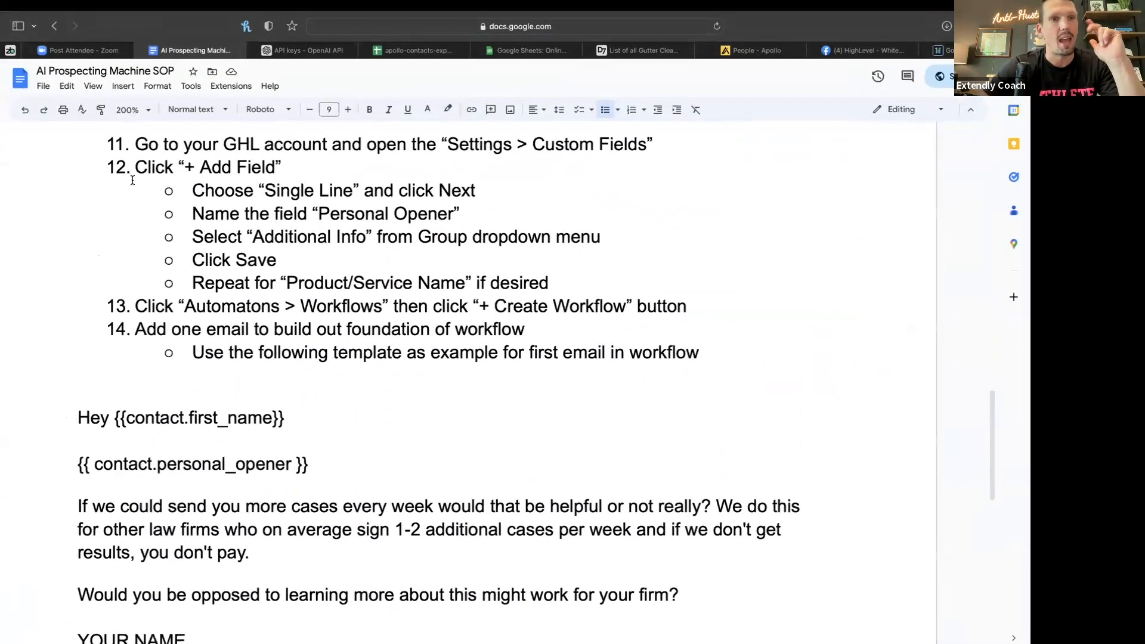
left_click(132, 109)
left_click(135, 257)
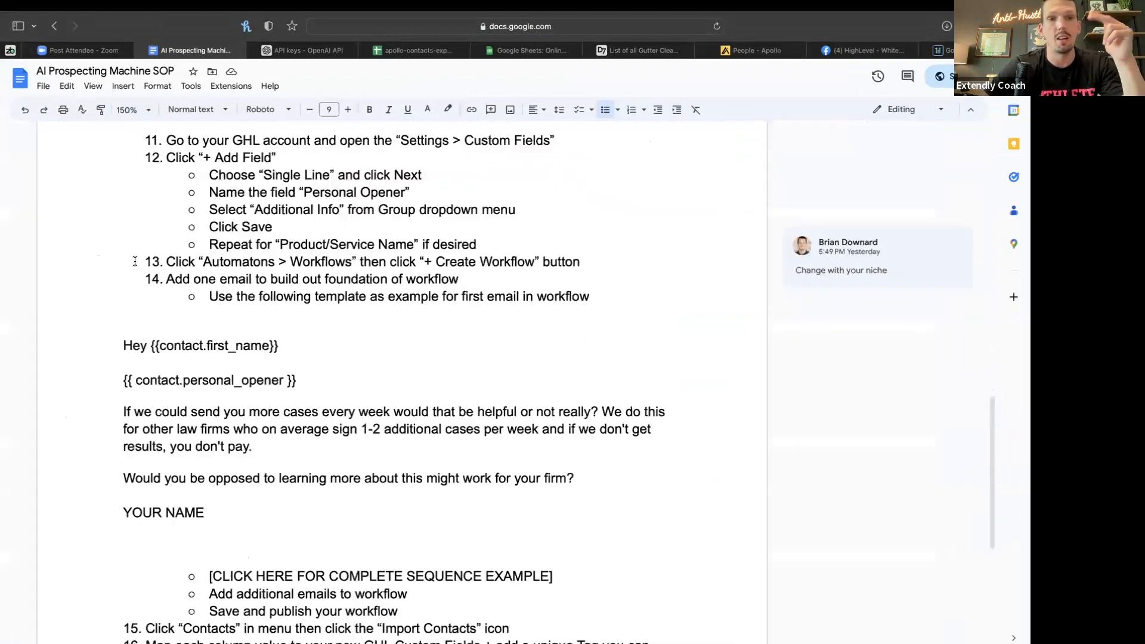
scroll(135, 261, "down", 3)
scroll(134, 261, "up", 6)
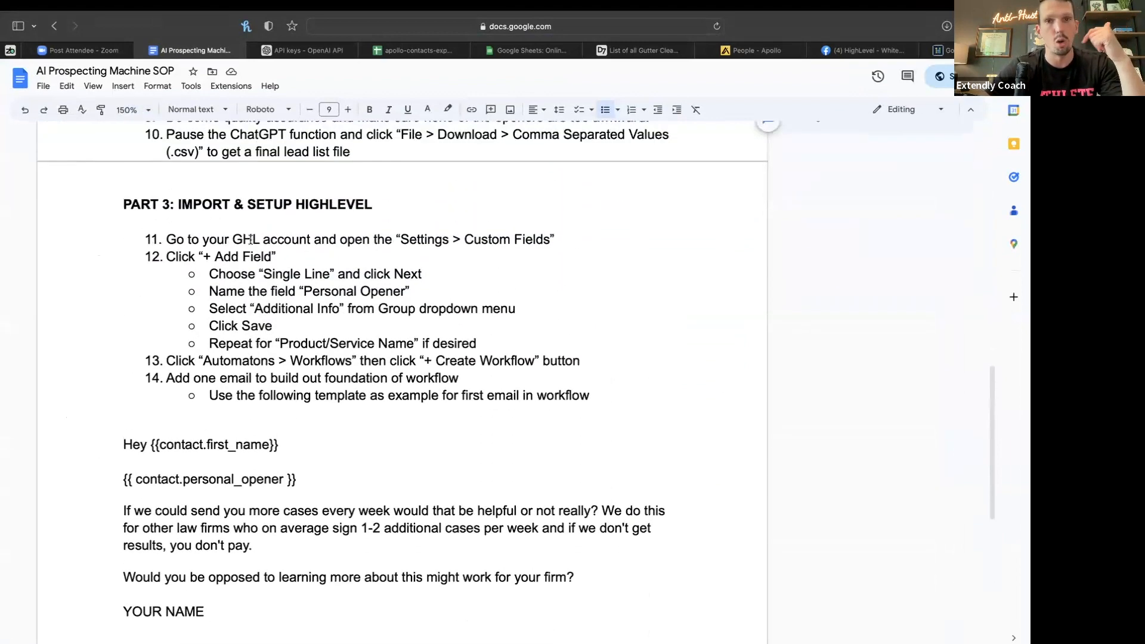
triple_click(258, 239)
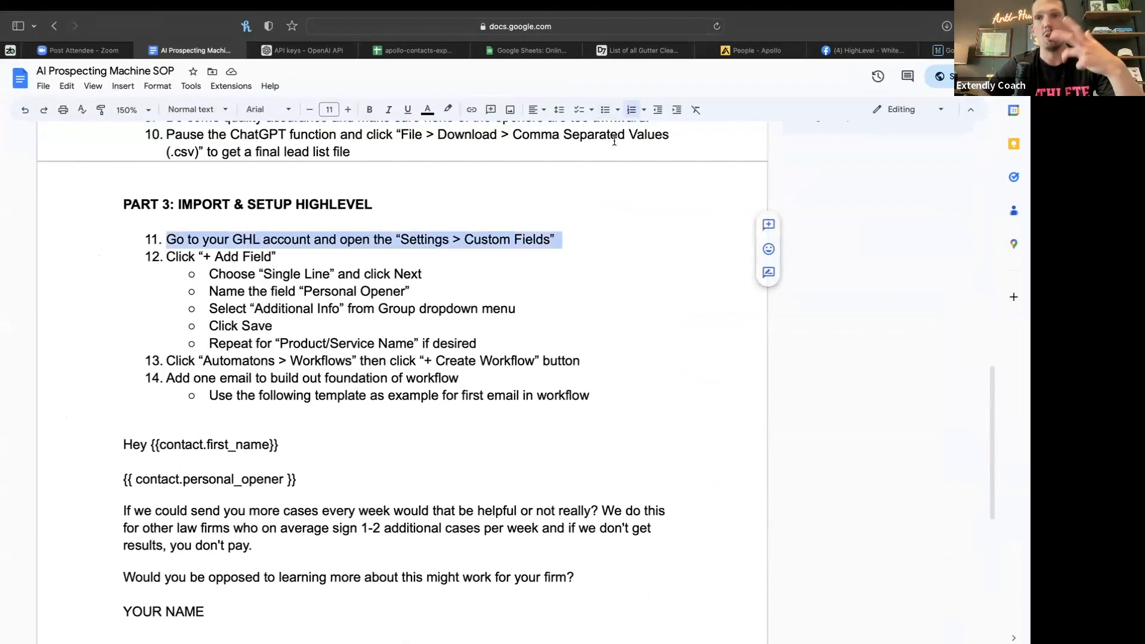
Step: Enter the HighLevel app from its homepage and open the sub-account switcher
left_click(946, 50)
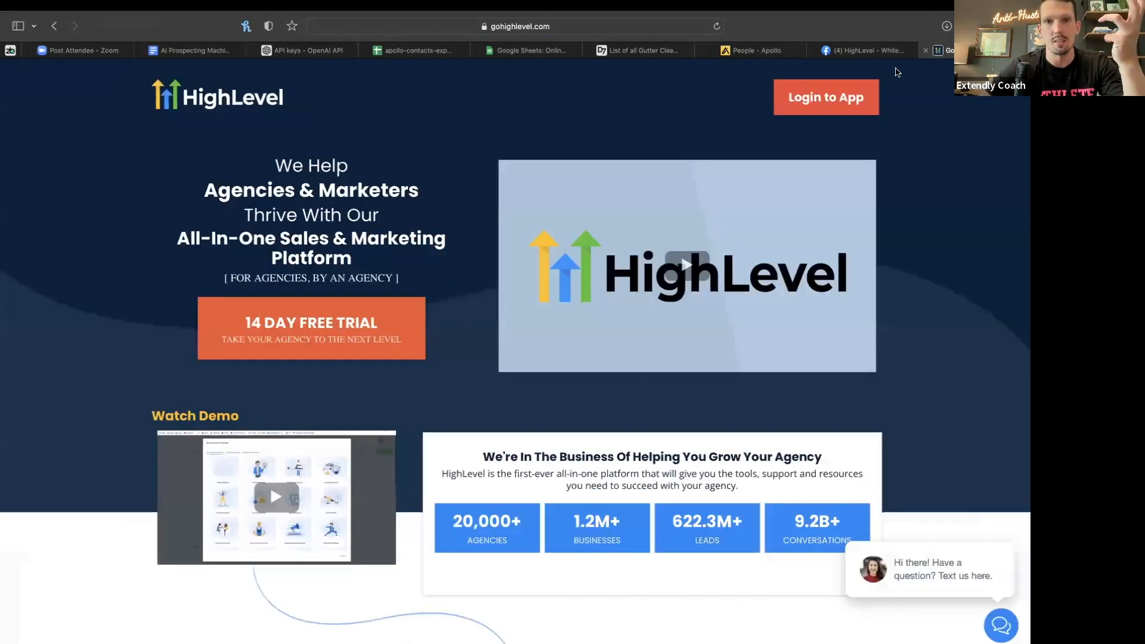
left_click(876, 90)
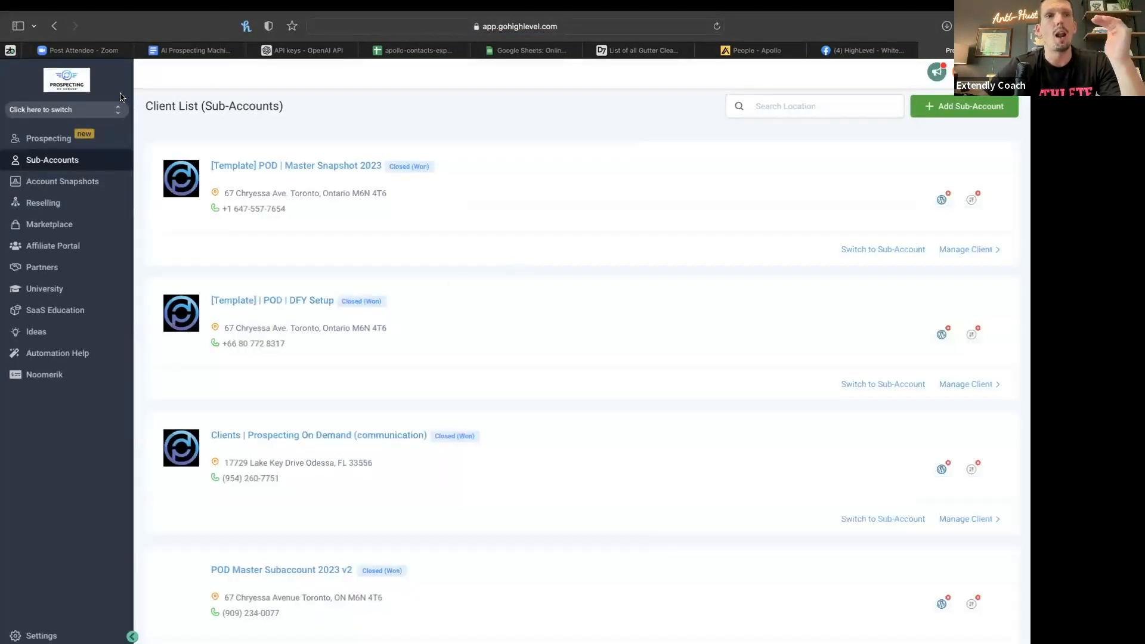
left_click(114, 109)
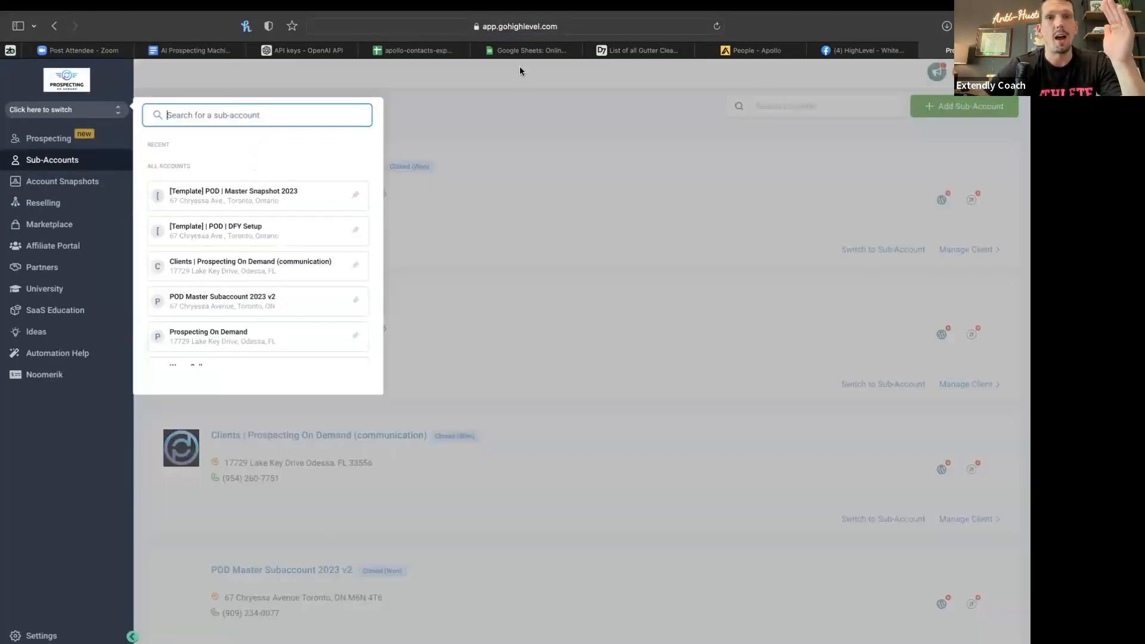
Step: Recheck the Personal Opener column in the lead sheet and step 11 of the SOP, and return to HighLevel
left_click(426, 53)
left_click(457, 212)
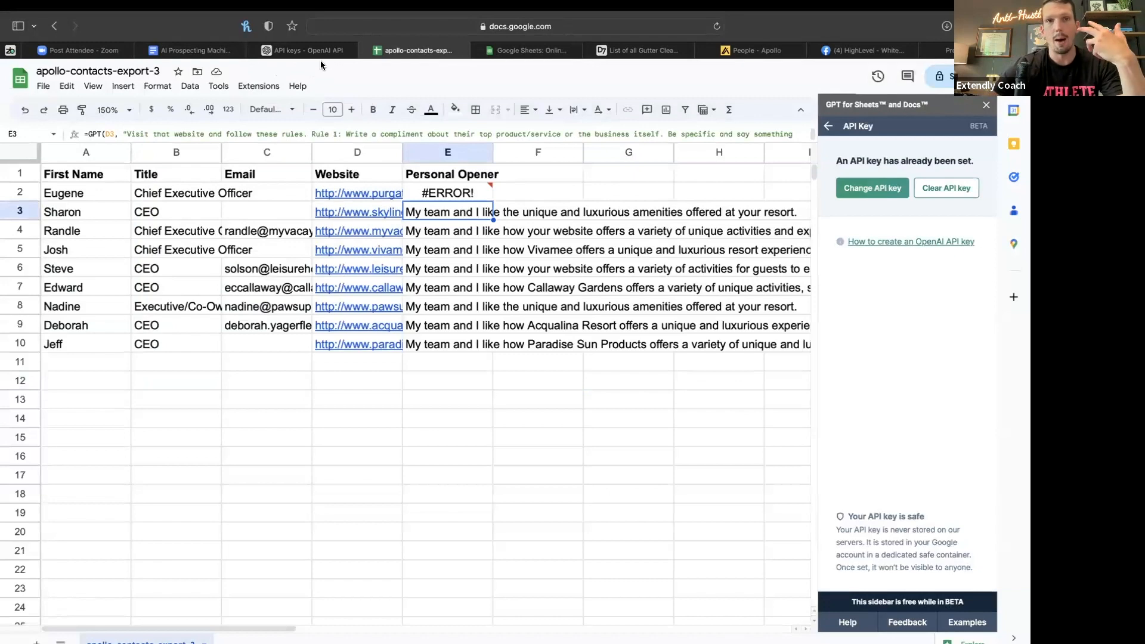
left_click(182, 51)
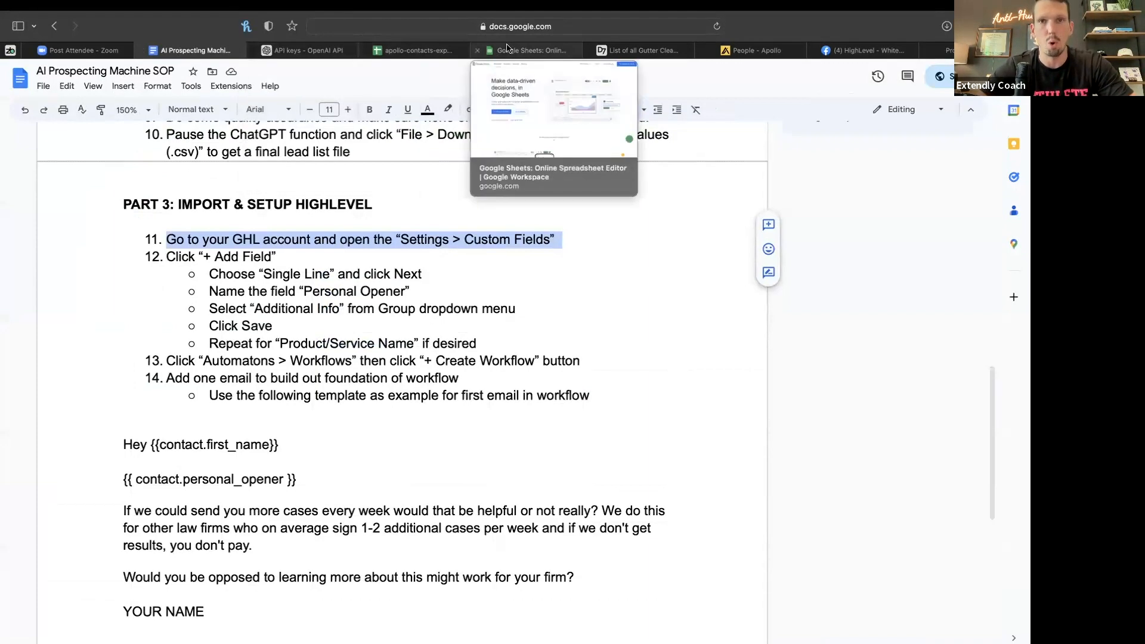
left_click(954, 50)
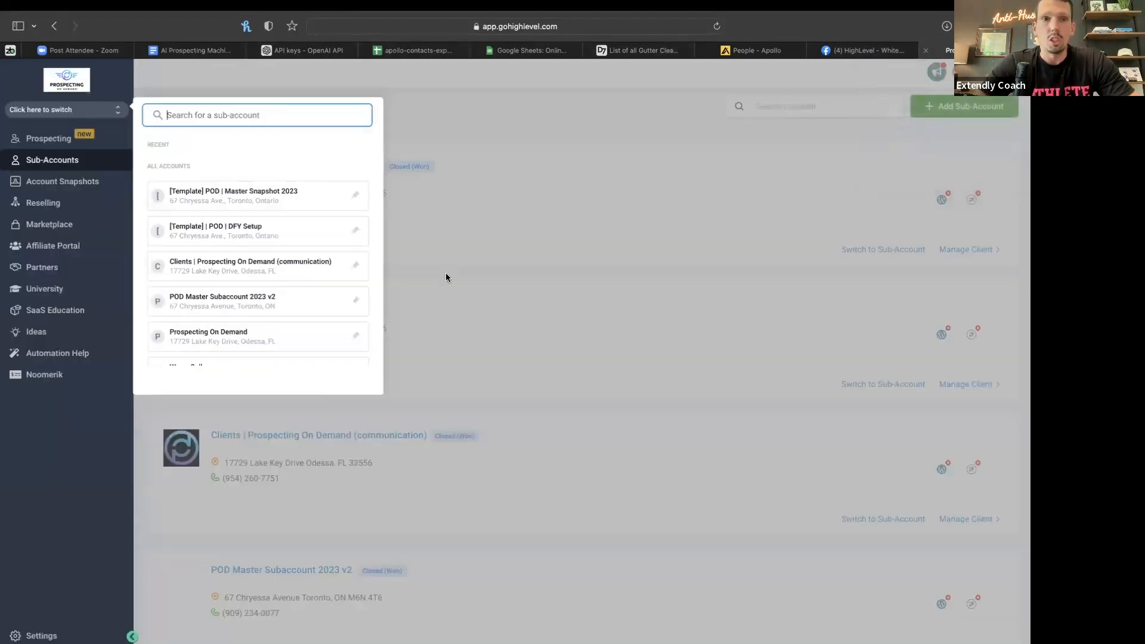
Step: Switch to the z SNAPSHOT TESTING ACCOUNT sub-account and open the Custom Fields page in its settings
scroll(291, 297, "down", 5)
scroll(238, 261, "up", 1)
left_click(232, 234)
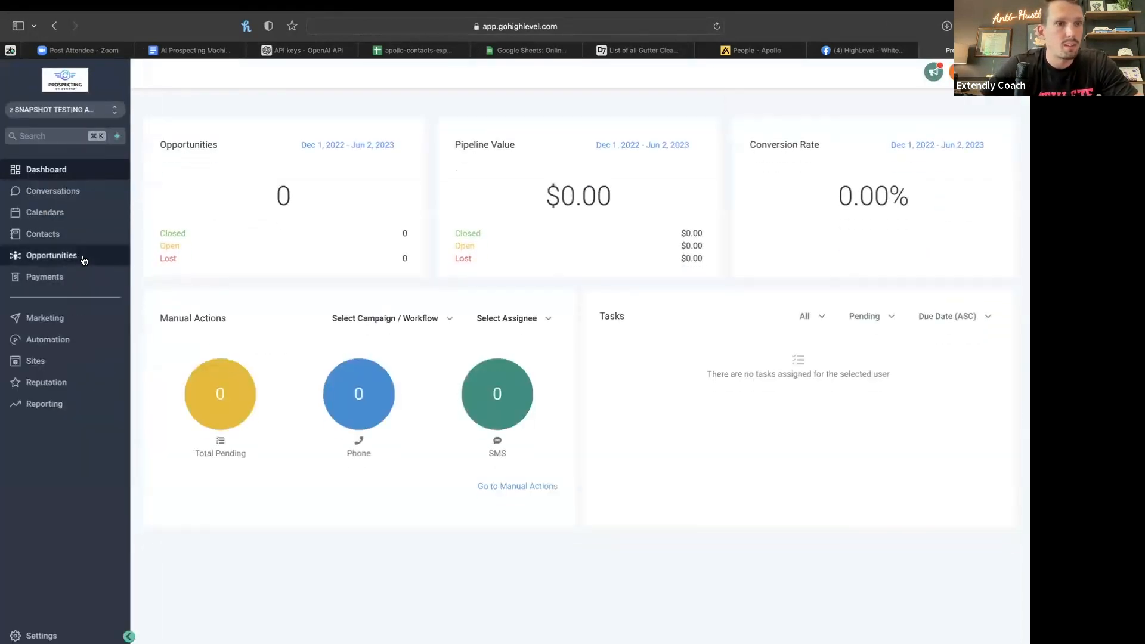
left_click(37, 635)
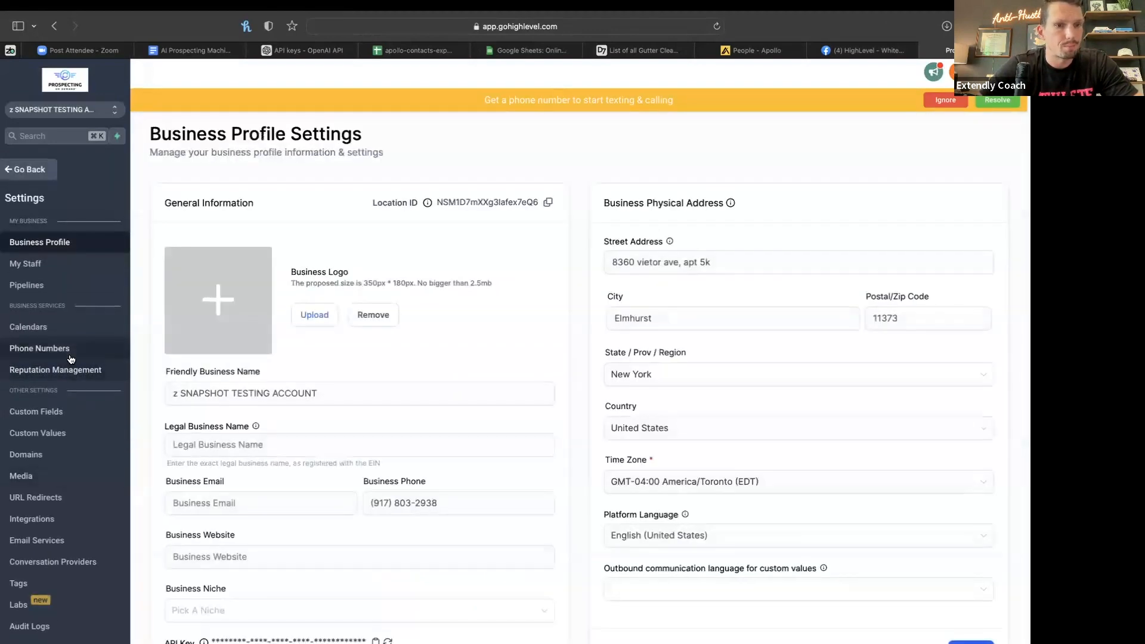
scroll(68, 388, "down", 1)
left_click(60, 404)
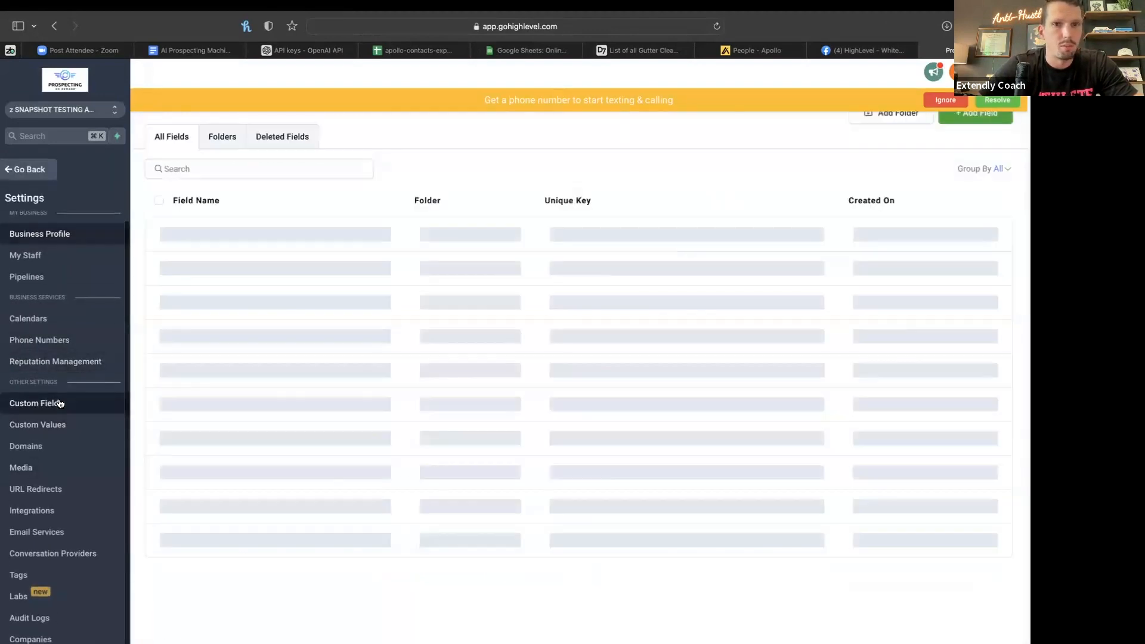
left_click(969, 117)
left_click(265, 258)
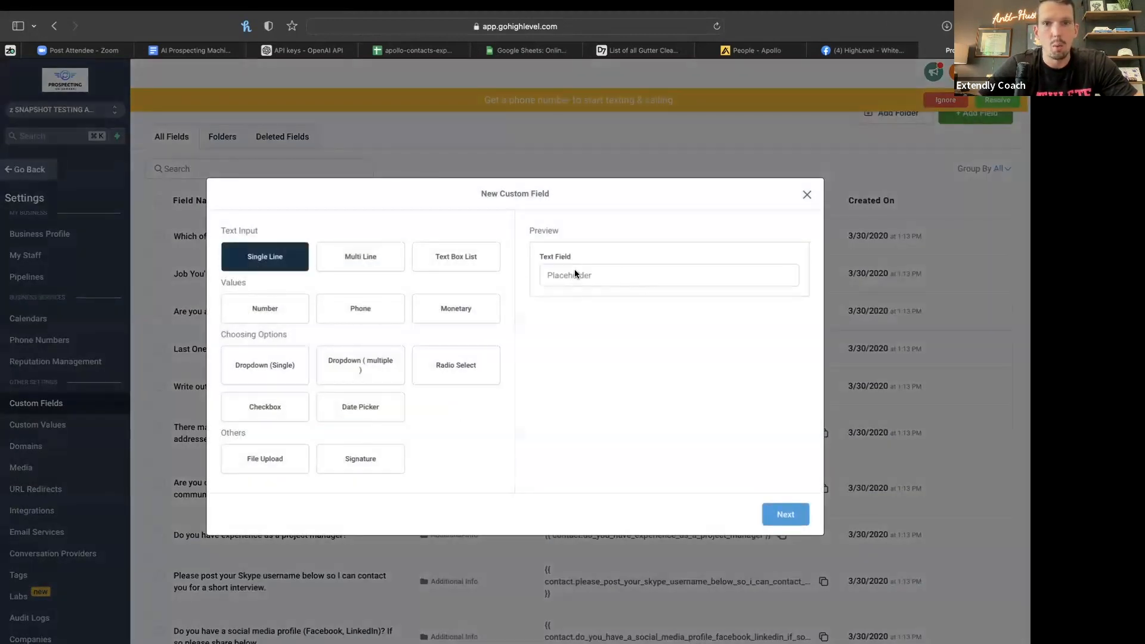
left_click(791, 513)
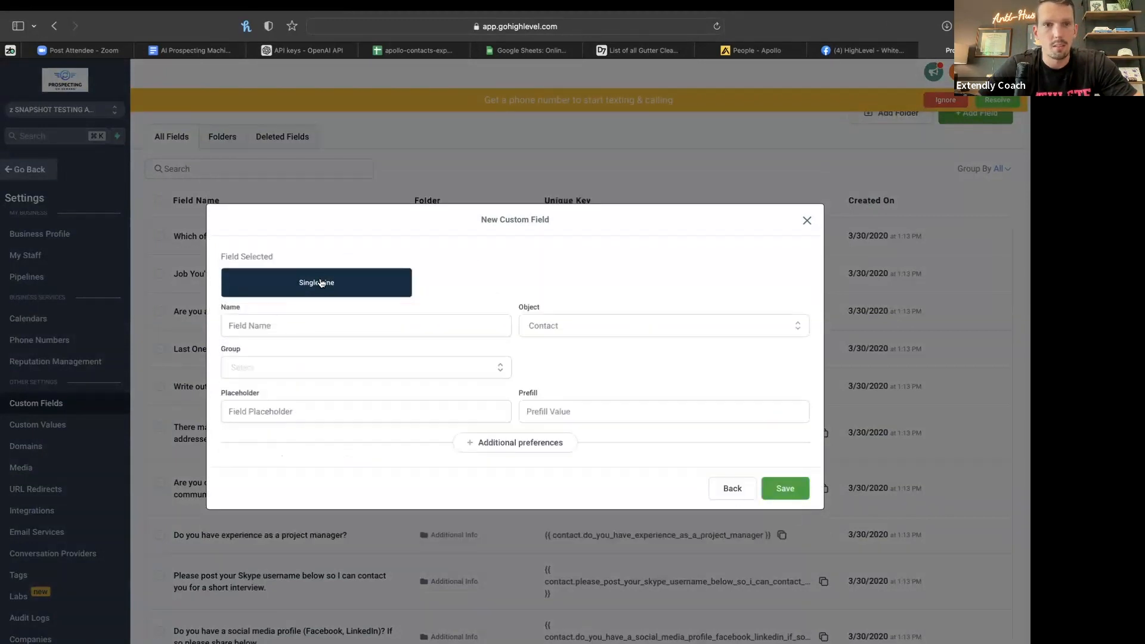
left_click(308, 325)
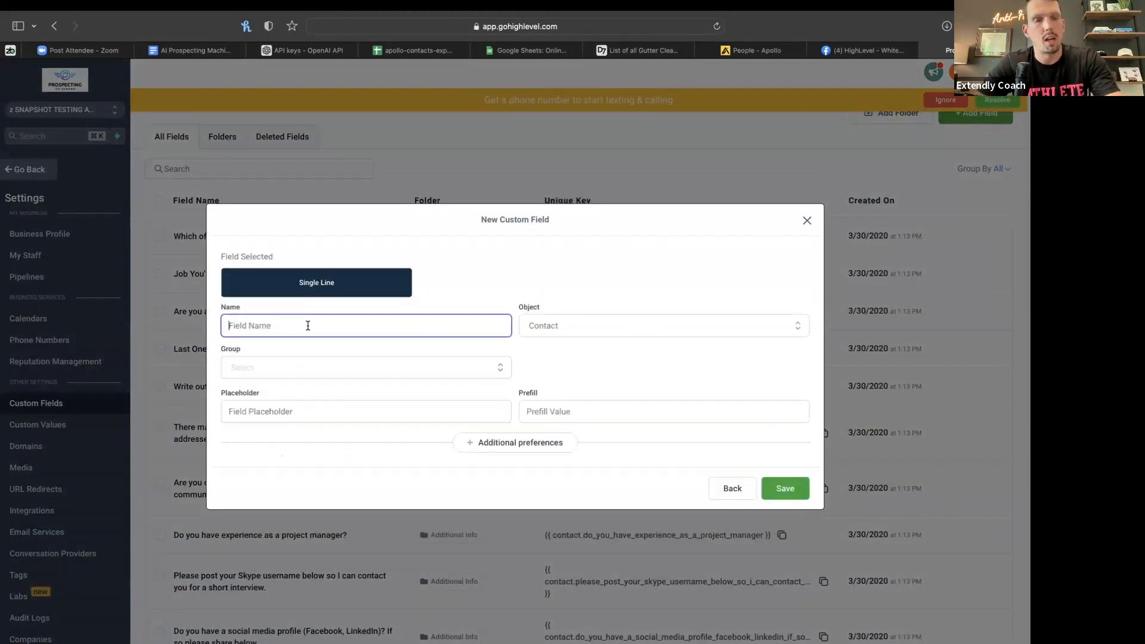
left_click(805, 220)
Step: Find the Personal Opener field in the custom fields list and compare it with the Personal Opener column in the lead sheet
left_click(914, 629)
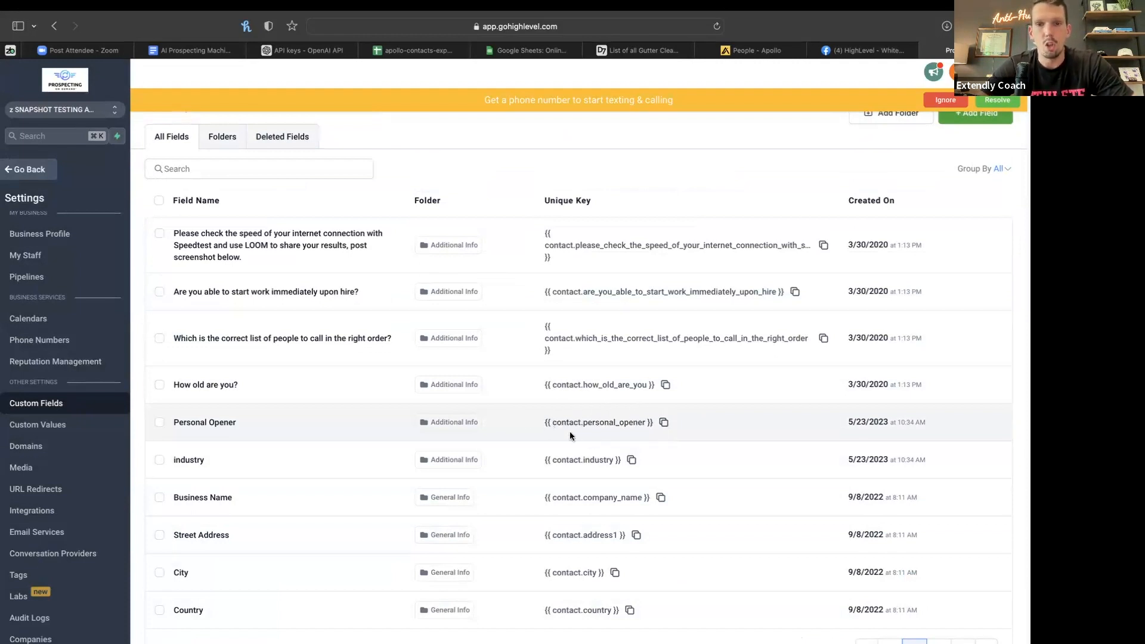
left_click(435, 50)
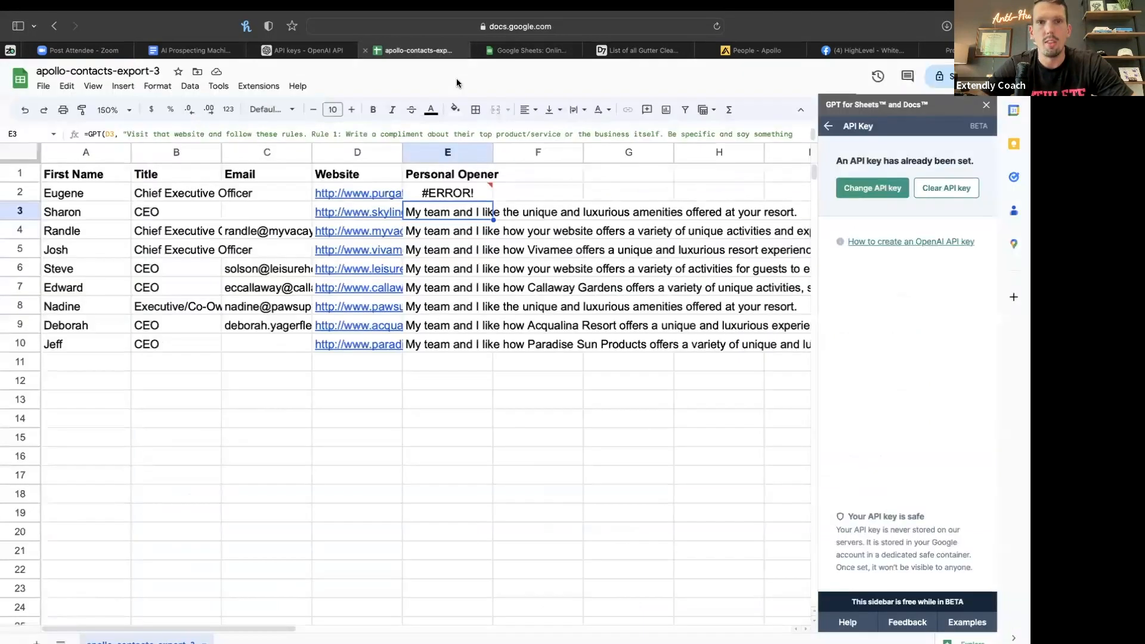
left_click(447, 152)
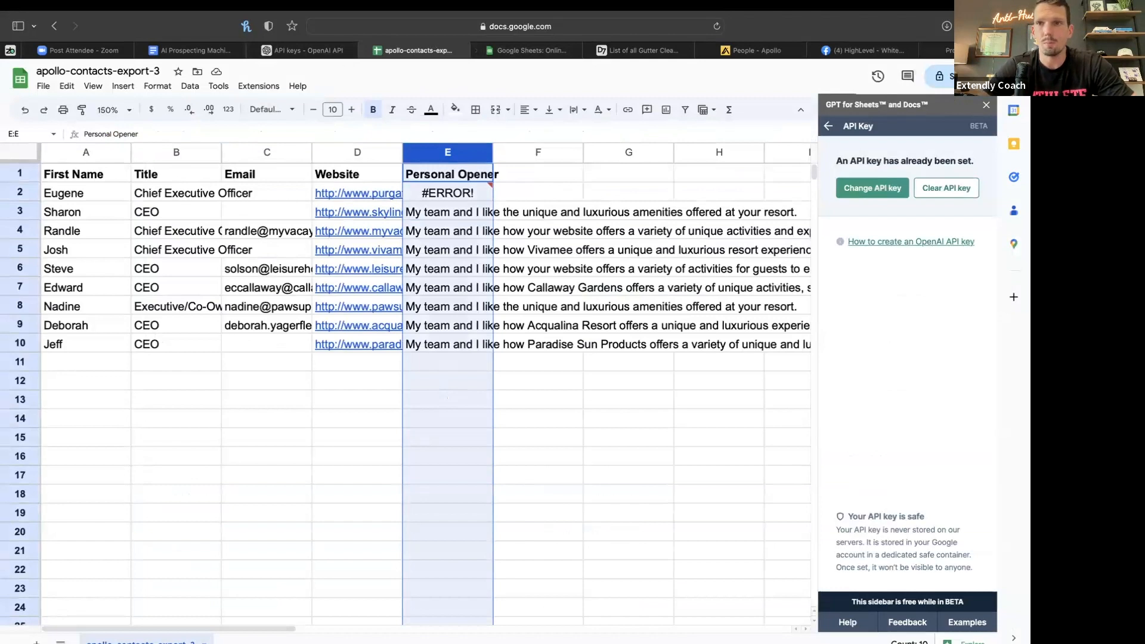
left_click(864, 51)
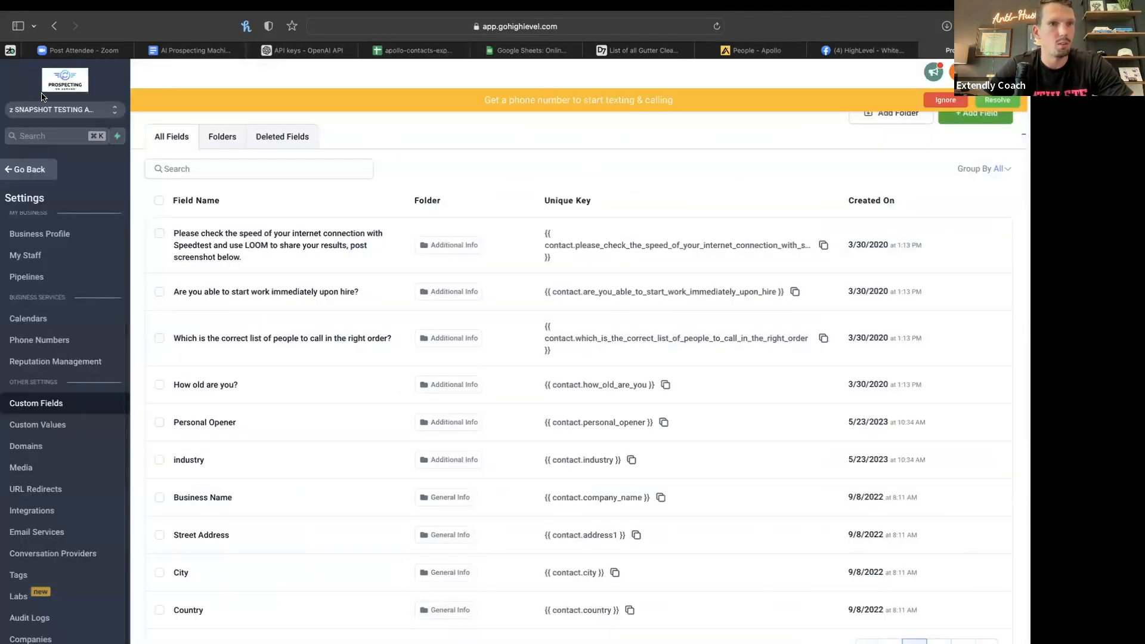
Step: Leave the settings, open the AI Copy Gen automation workflow and open its Email action
left_click(23, 170)
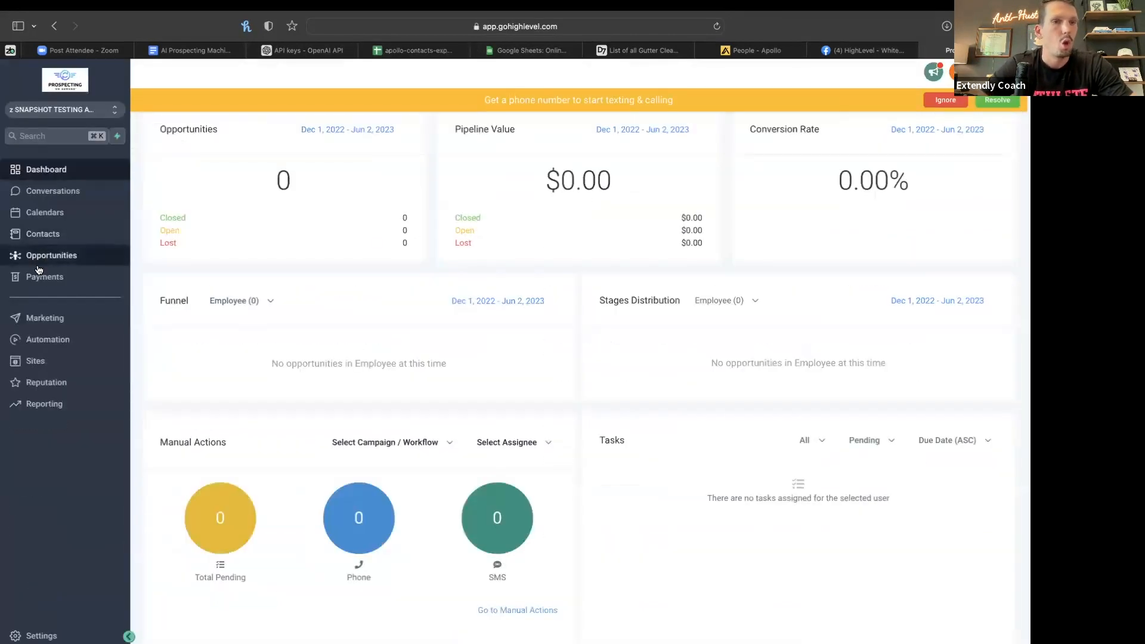
left_click(59, 349)
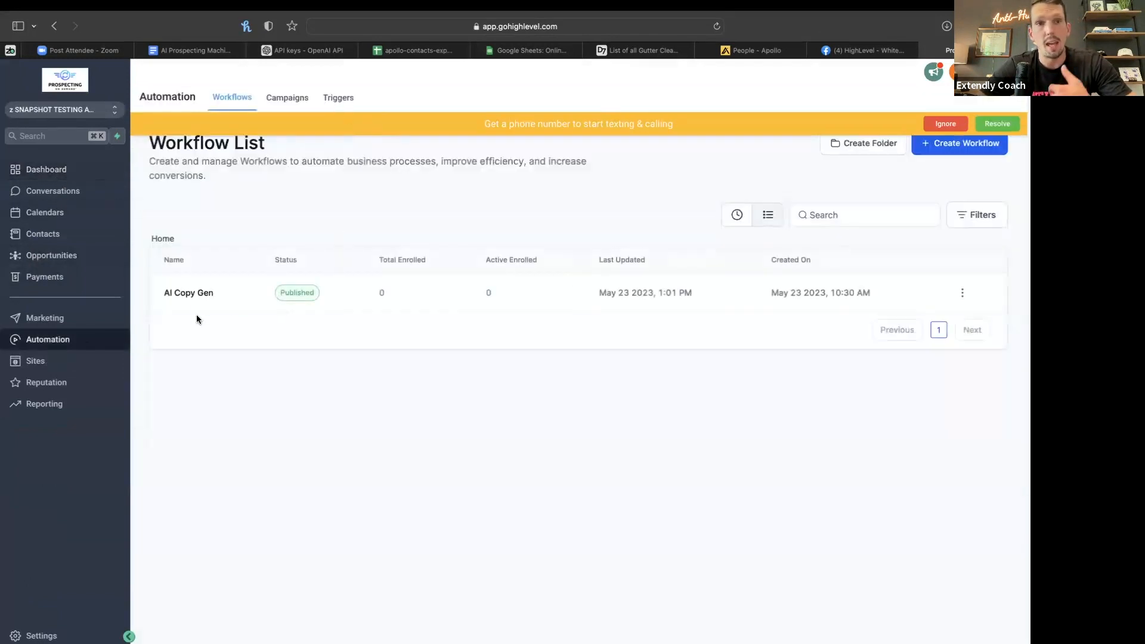
left_click(190, 292)
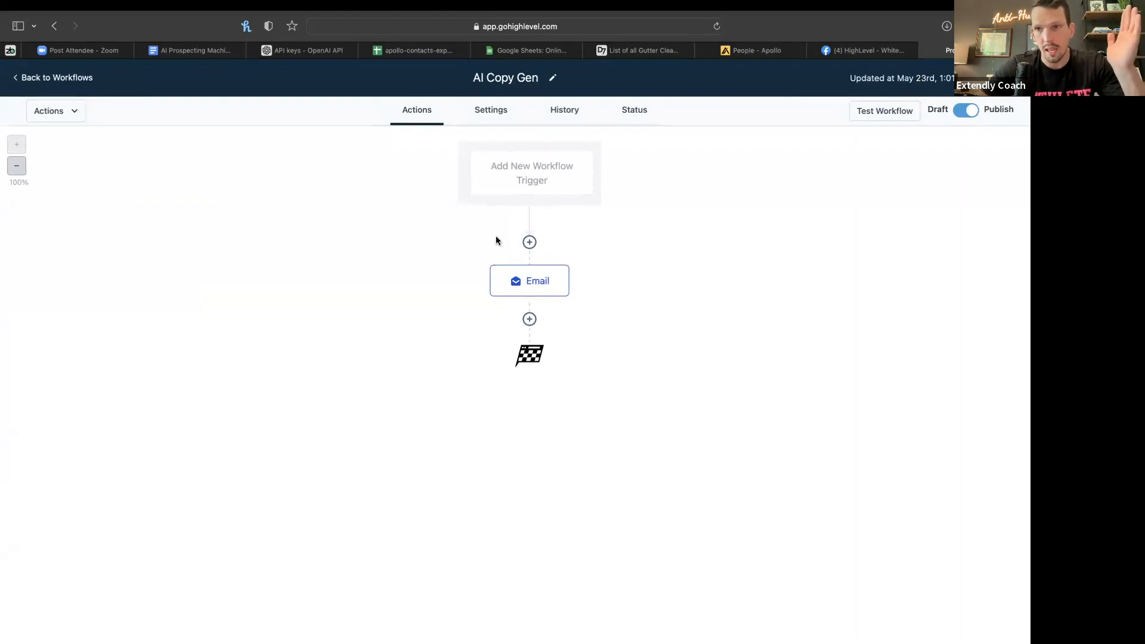
left_click(564, 269)
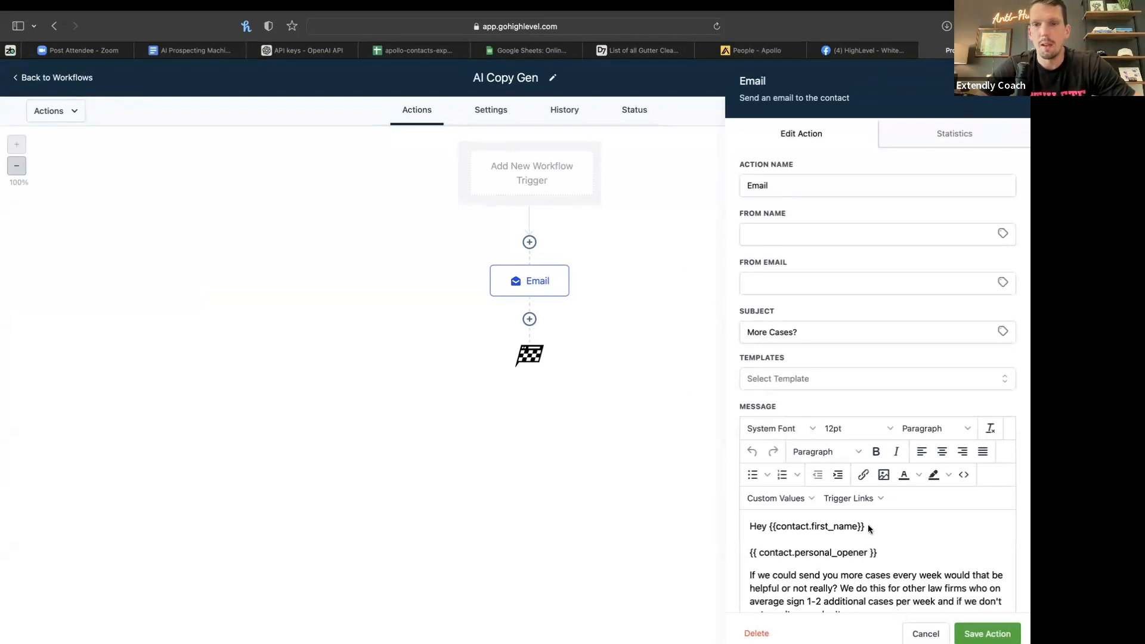
Step: Compare the email message with the template in the AI Prospecting Machine SOP and return to the HighLevel workflow
scroll(868, 528, "down", 2)
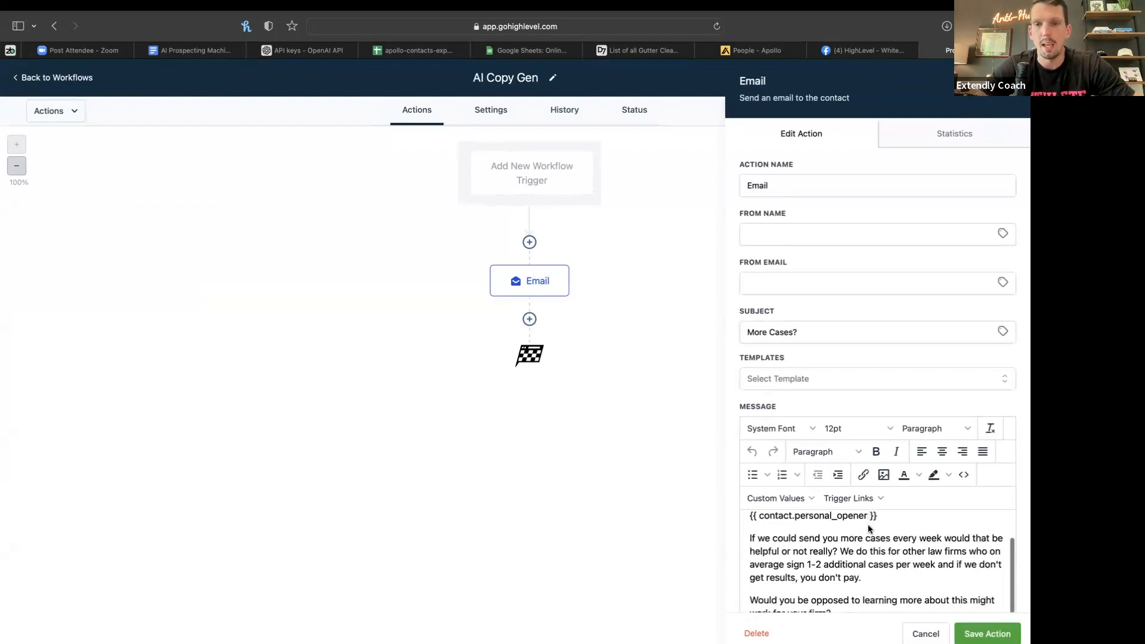
left_click(204, 52)
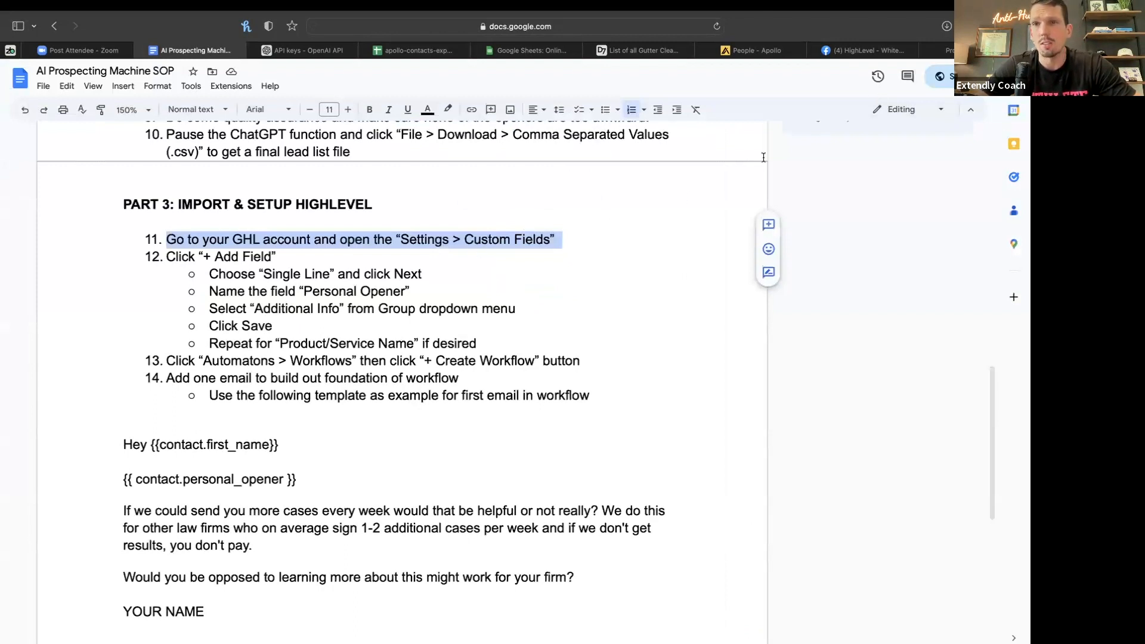
left_click(868, 50)
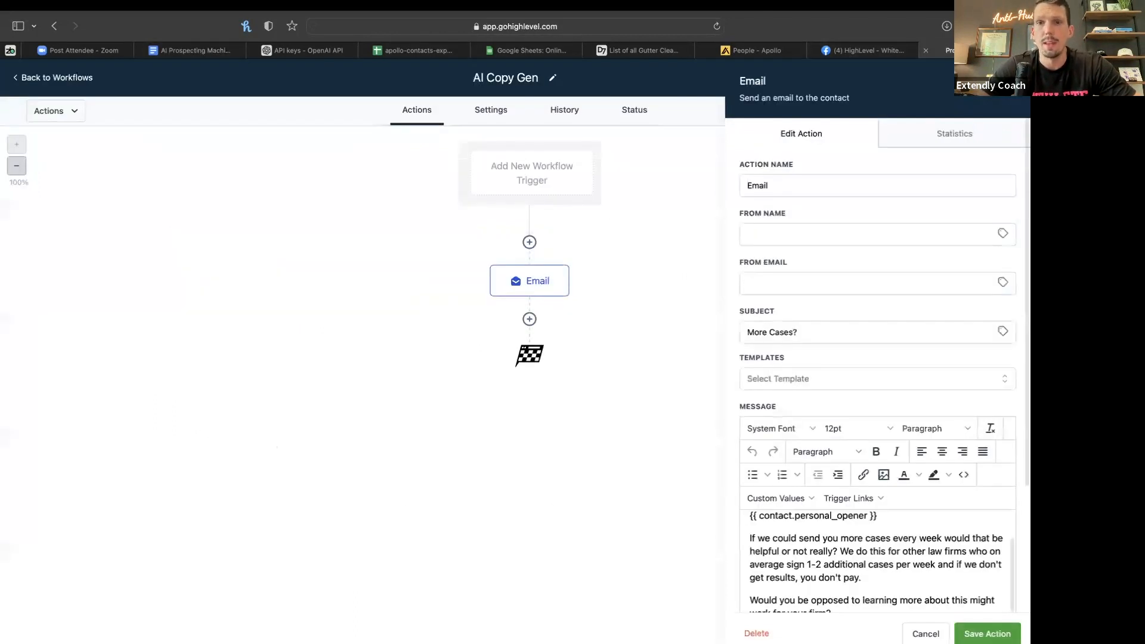
Step: Add a comma after {{contact.first_name}} in the greeting of the email message
scroll(842, 574, "up", 2)
left_click_drag(897, 555, 726, 548)
left_click(862, 526)
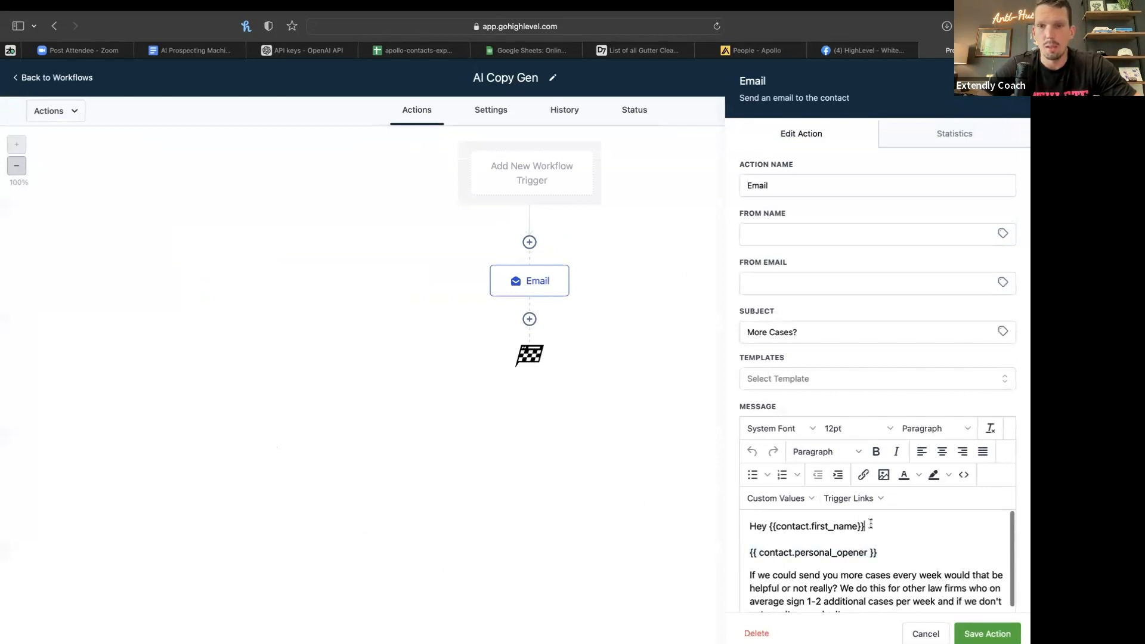
Step: Read through the generated Personal Opener sentences in the apollo-contacts-export-3 sheet across their full length
left_click(513, 51)
left_click(409, 53)
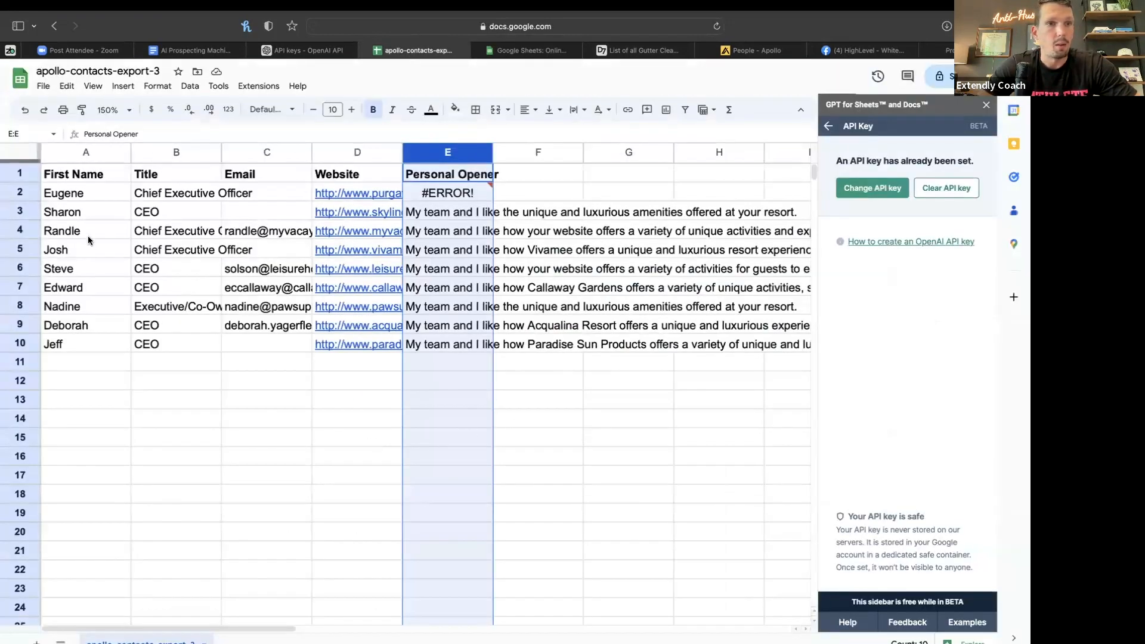
scroll(435, 263, "down", 3)
scroll(435, 263, "right", 1)
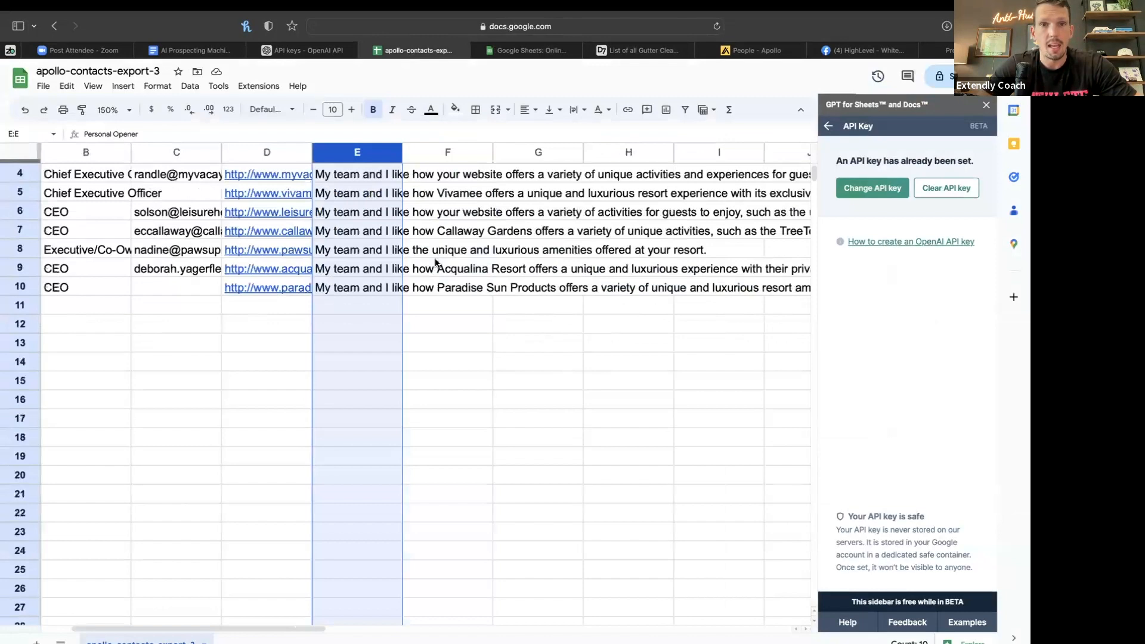
scroll(435, 231, "right", 1)
scroll(434, 231, "up", 2)
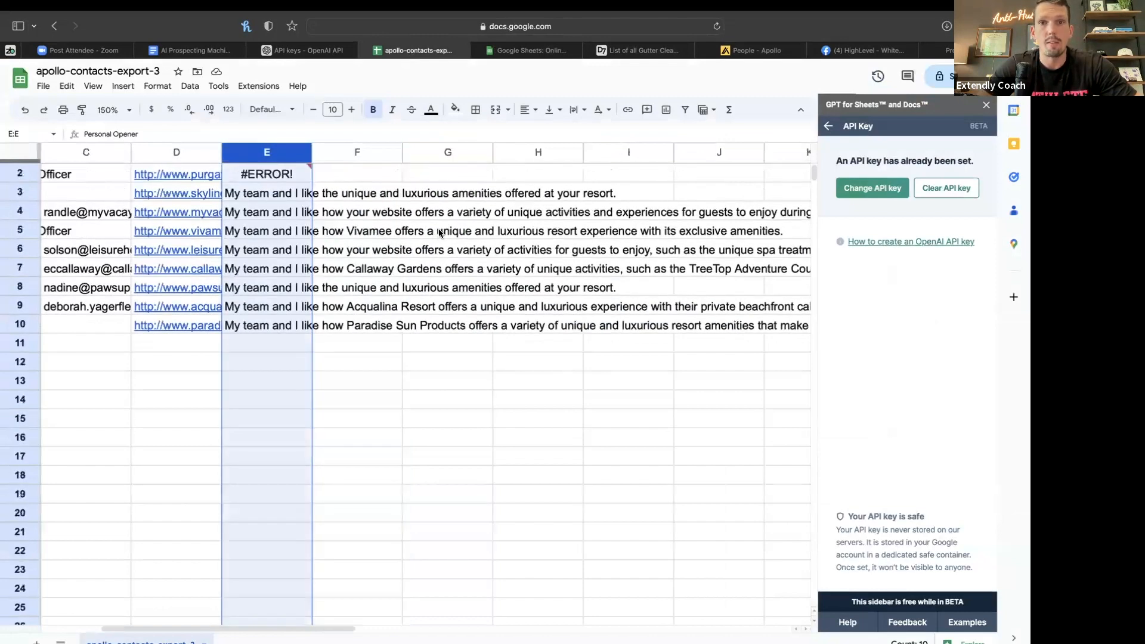
scroll(581, 227, "right", 2)
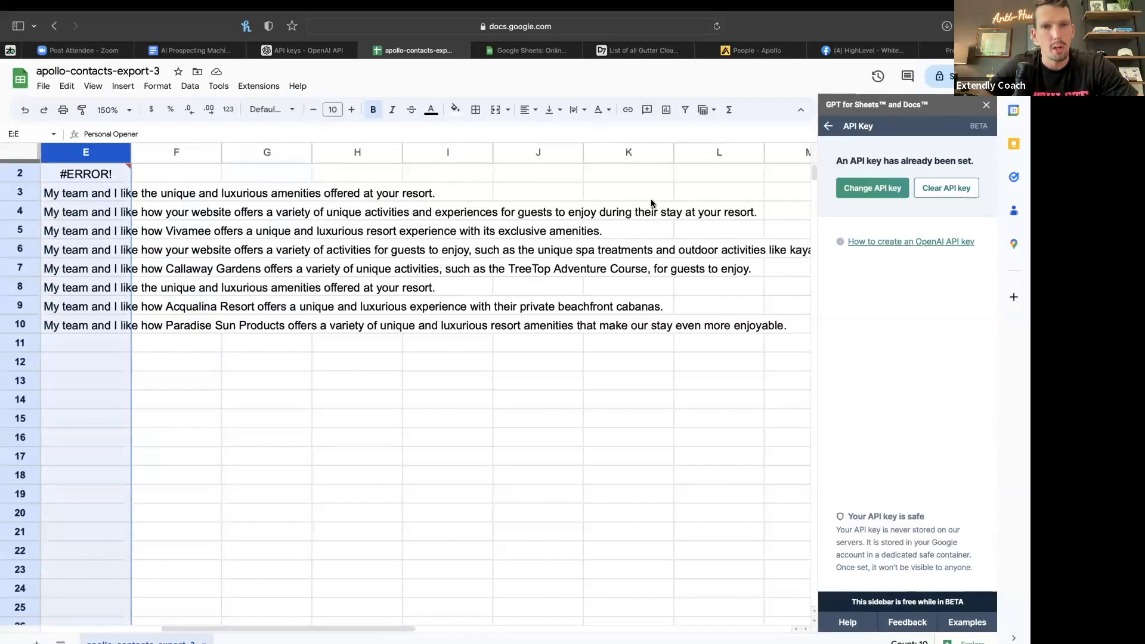
left_click(87, 270)
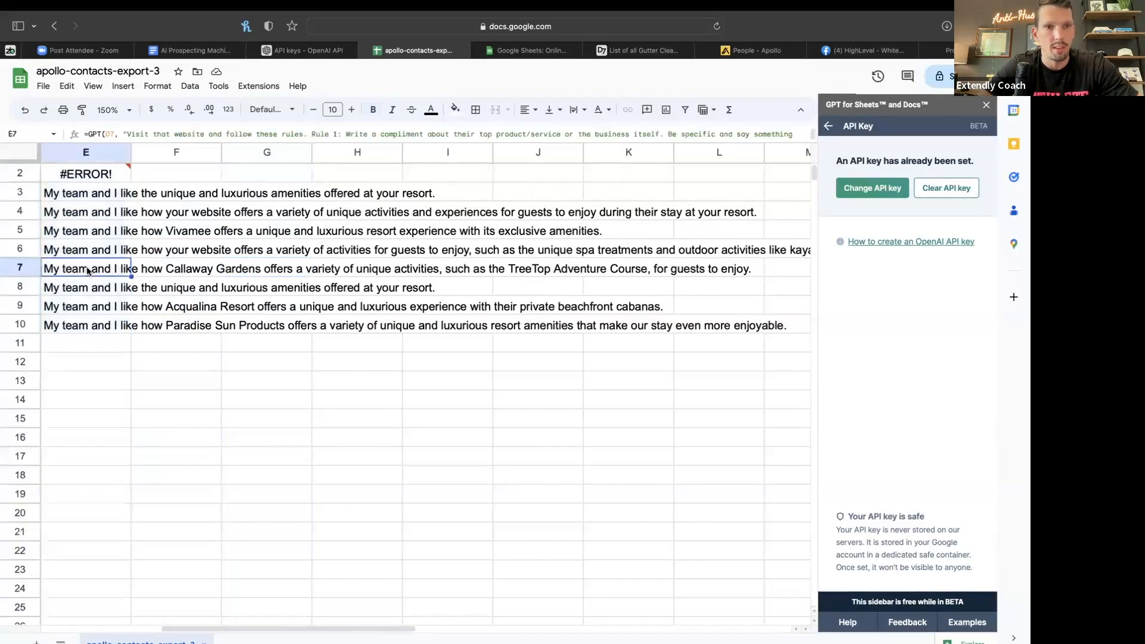
scroll(87, 272, "left", 4)
scroll(87, 272, "down", 1)
scroll(316, 256, "right", 2)
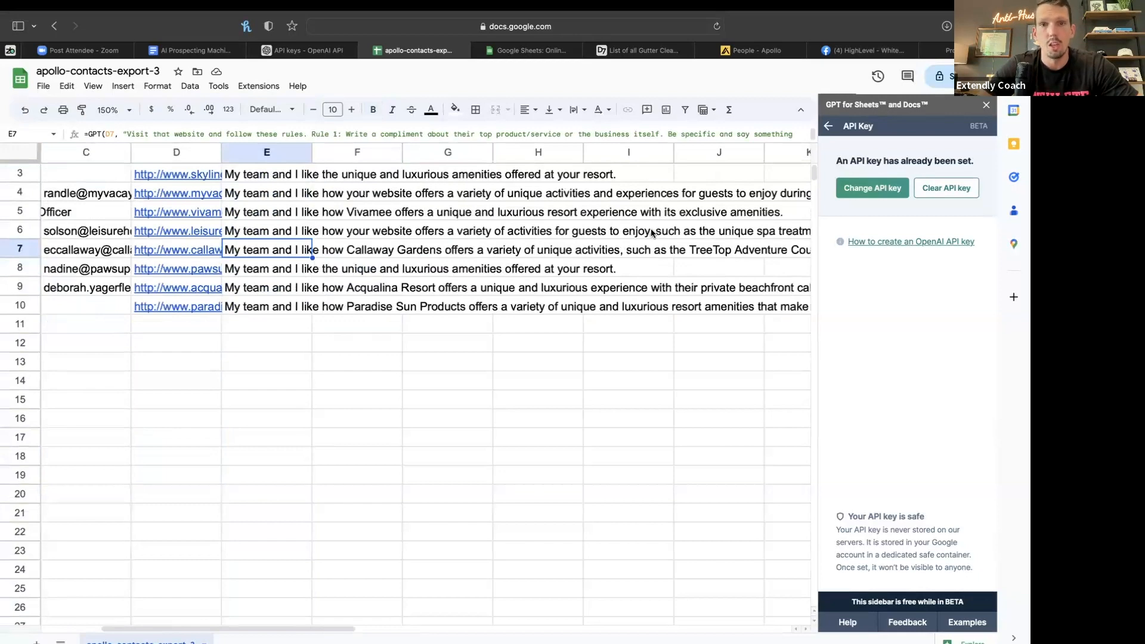
scroll(650, 233, "right", 1)
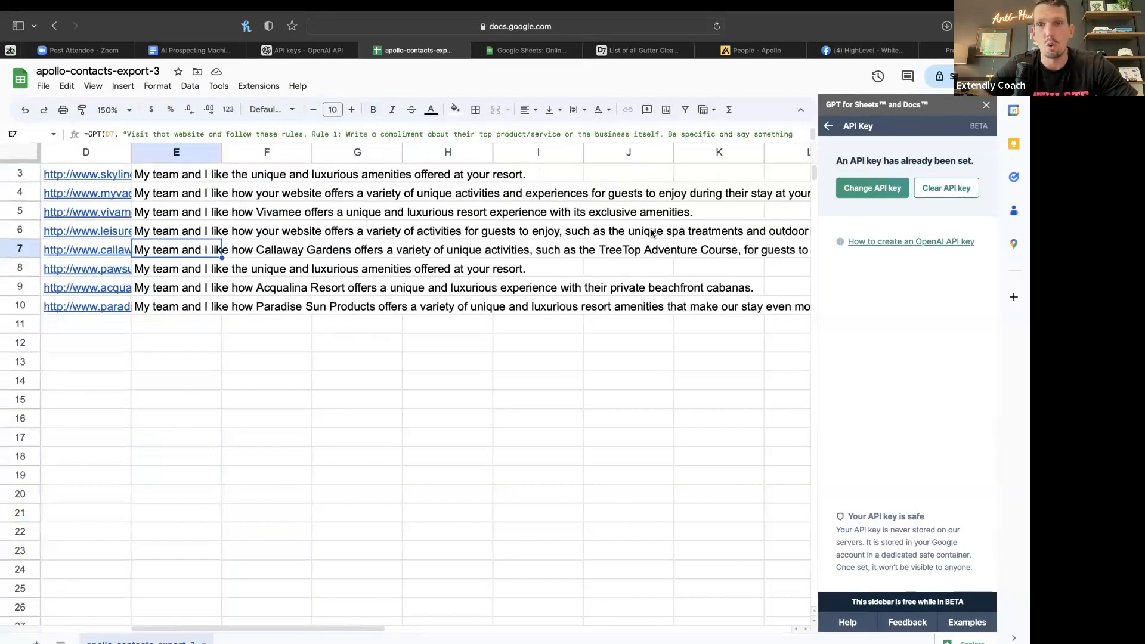
scroll(651, 233, "right", 2)
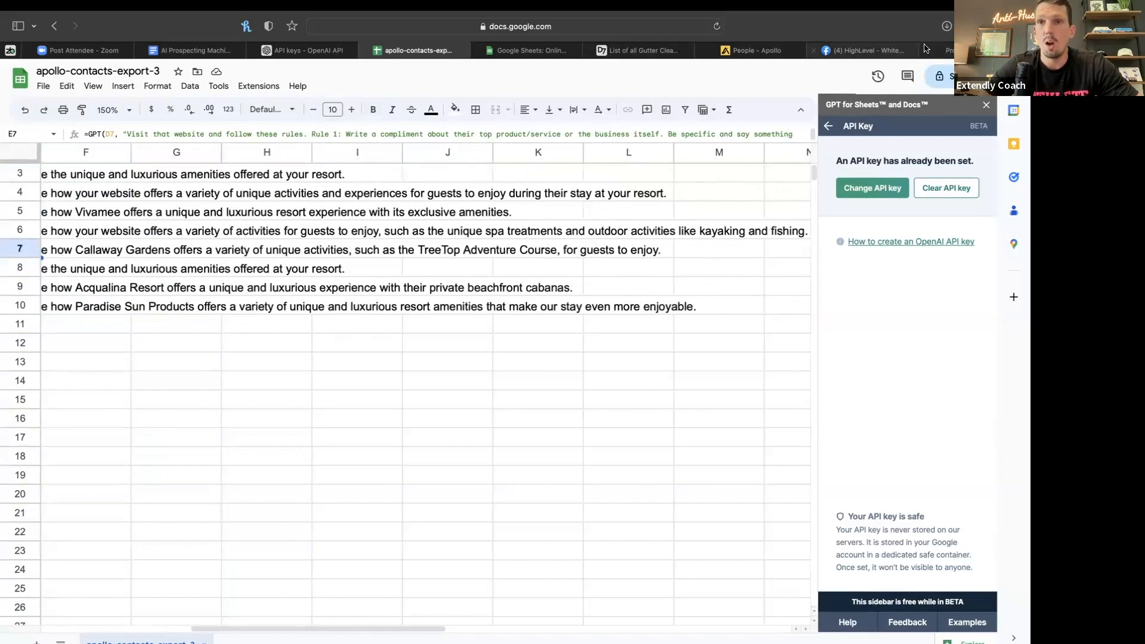
Step: Return to the HighLevel Email action and read the message from the greeting down to the YOUR NAME signature
left_click(870, 50)
scroll(870, 303, "down", 5)
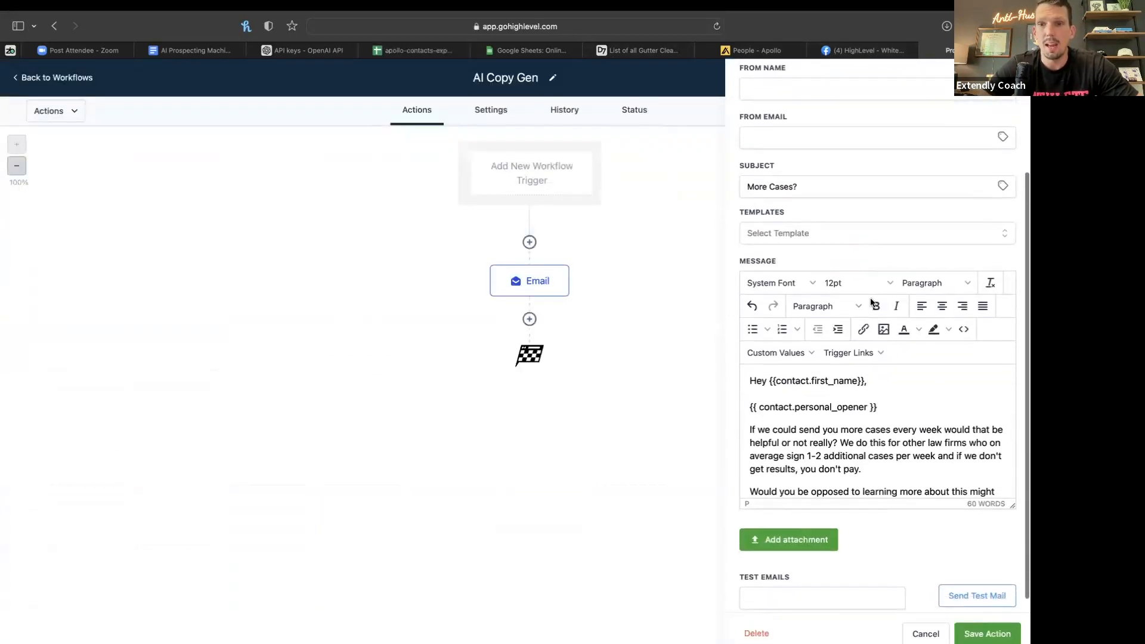
scroll(818, 447, "up", 1)
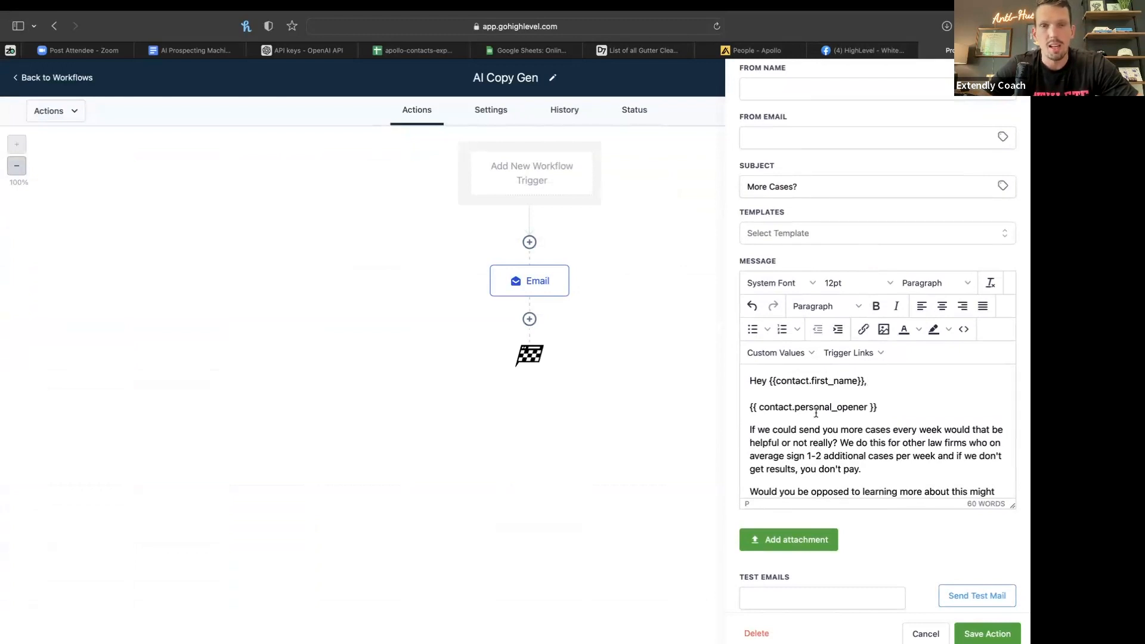
scroll(815, 413, "down", 3)
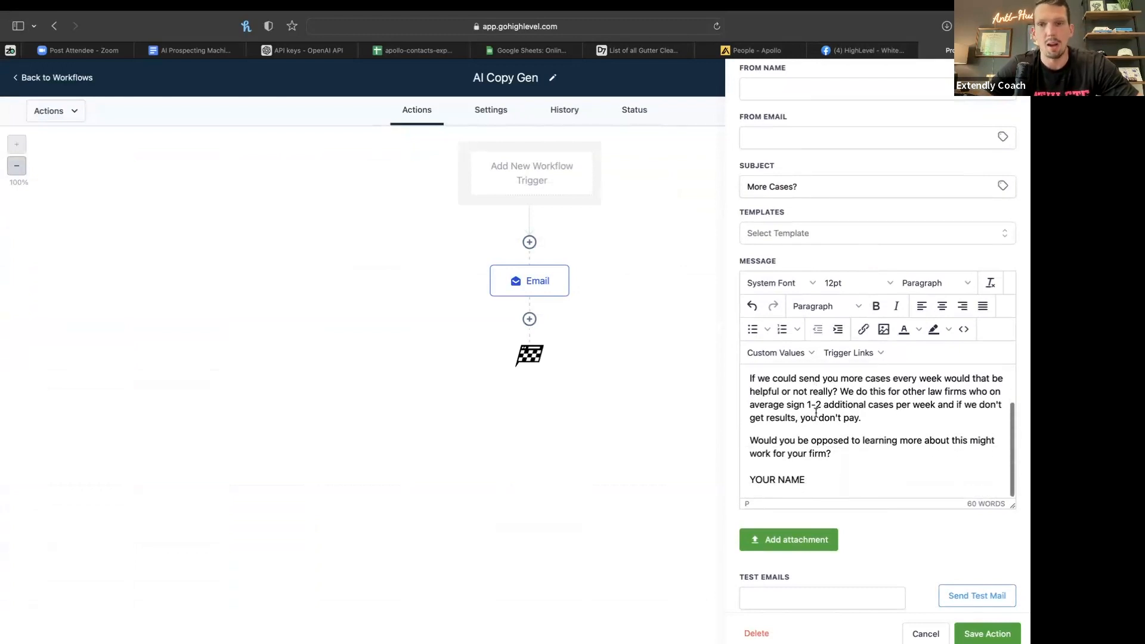
scroll(816, 413, "up", 2)
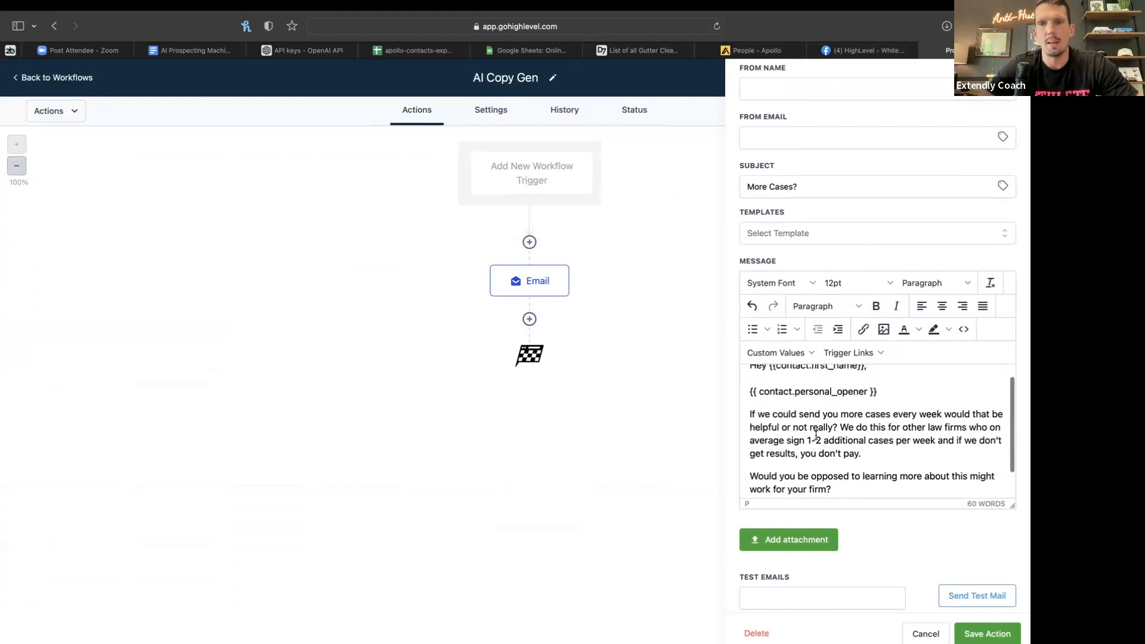
Step: Highlight the offer paragraph about sending more cases every week and review it with the closing question
triple_click(816, 435)
scroll(816, 436, "down", 2)
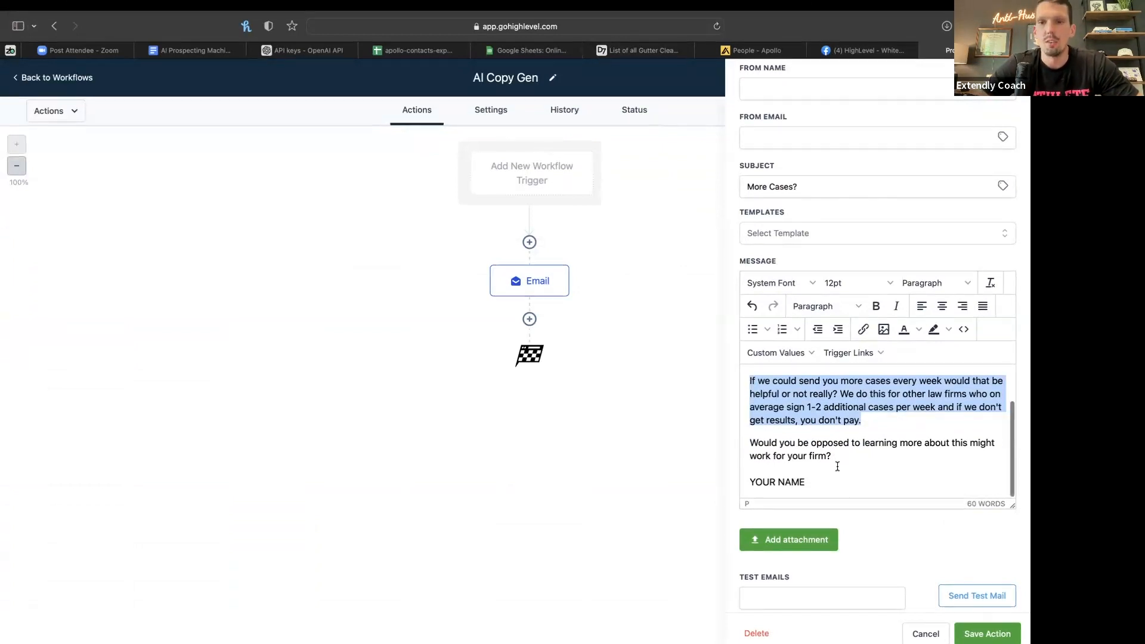
scroll(838, 465, "up", 2)
left_click(838, 469)
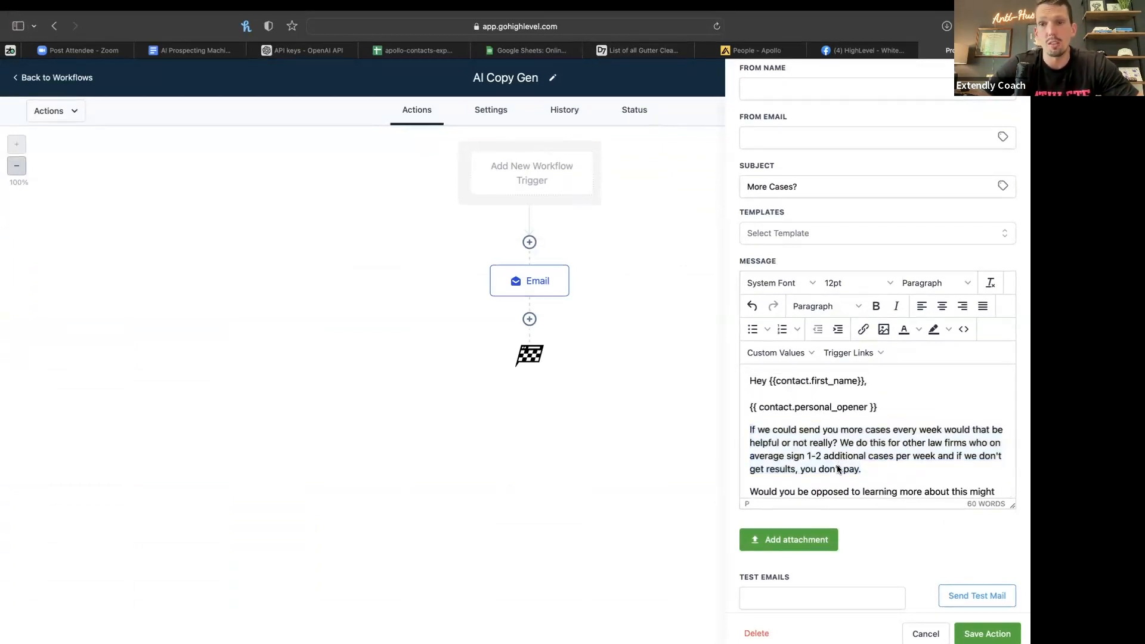
triple_click(838, 469)
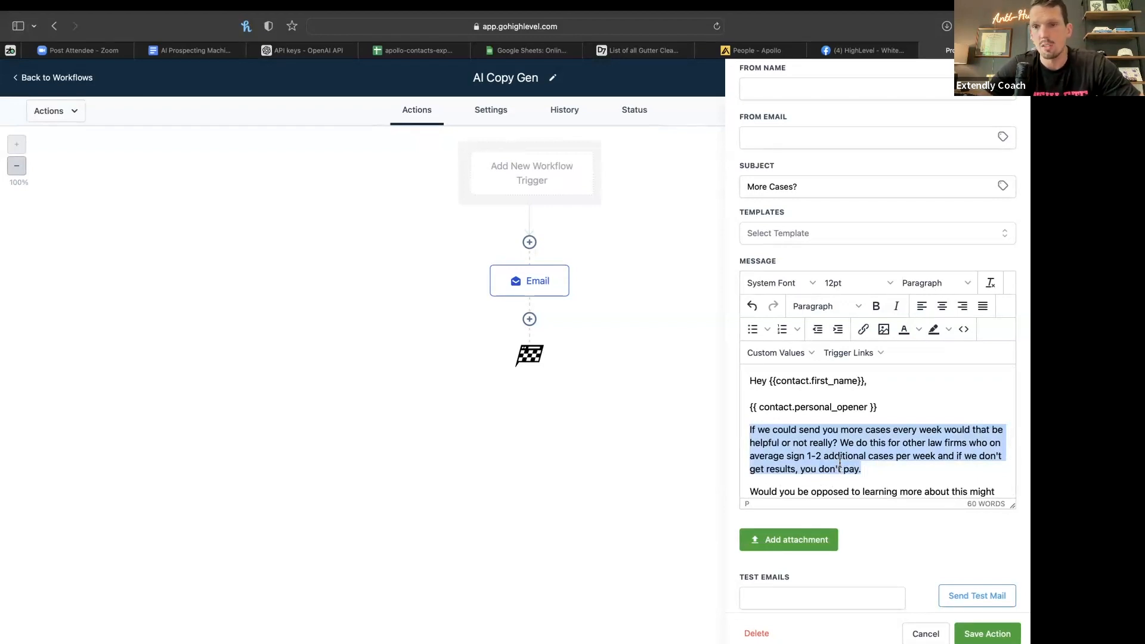
scroll(838, 463, "down", 2)
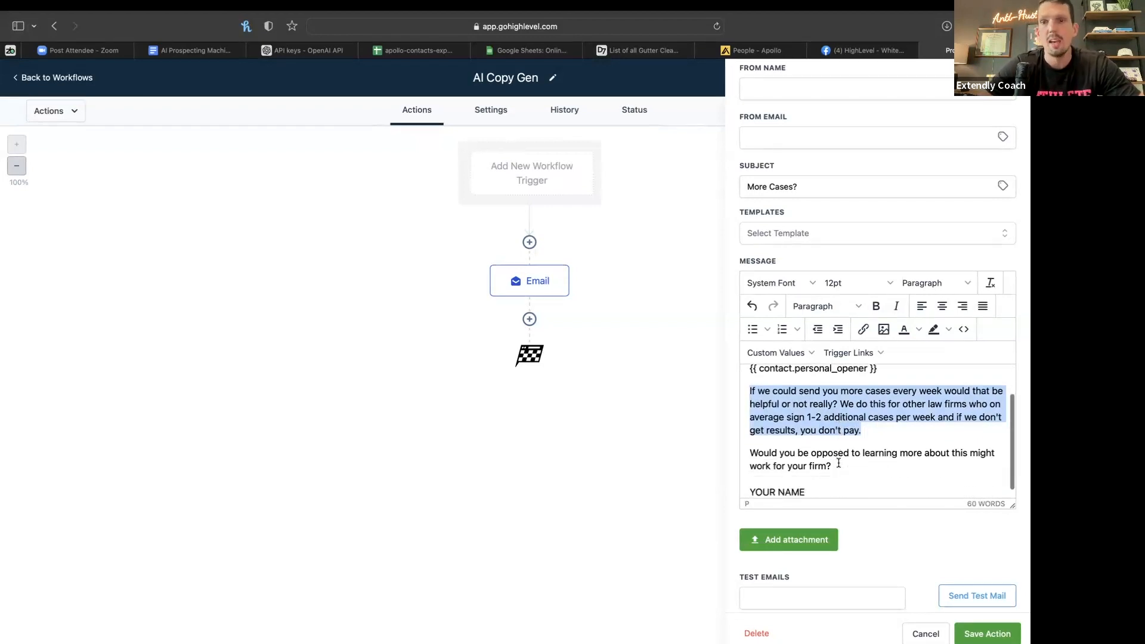
Step: Highlight the guarantee "if we don't get results, you don't pay.", deselect it and return to the start of the message
left_click(835, 432)
left_click_drag(862, 426, 956, 415)
left_click(866, 425)
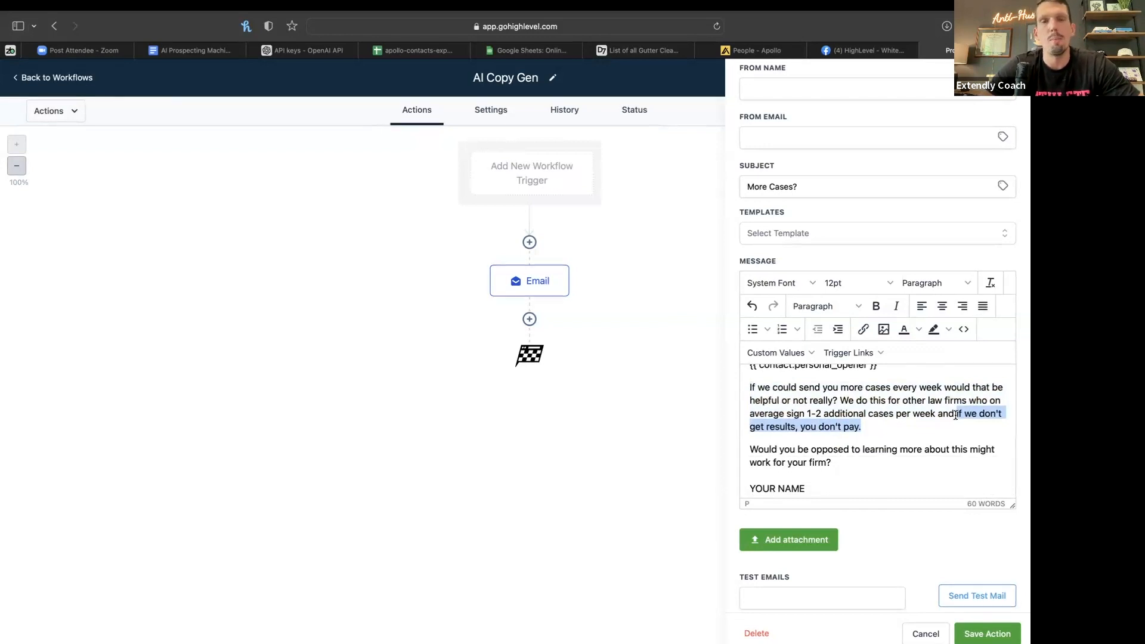
left_click(856, 442)
scroll(857, 442, "up", 3)
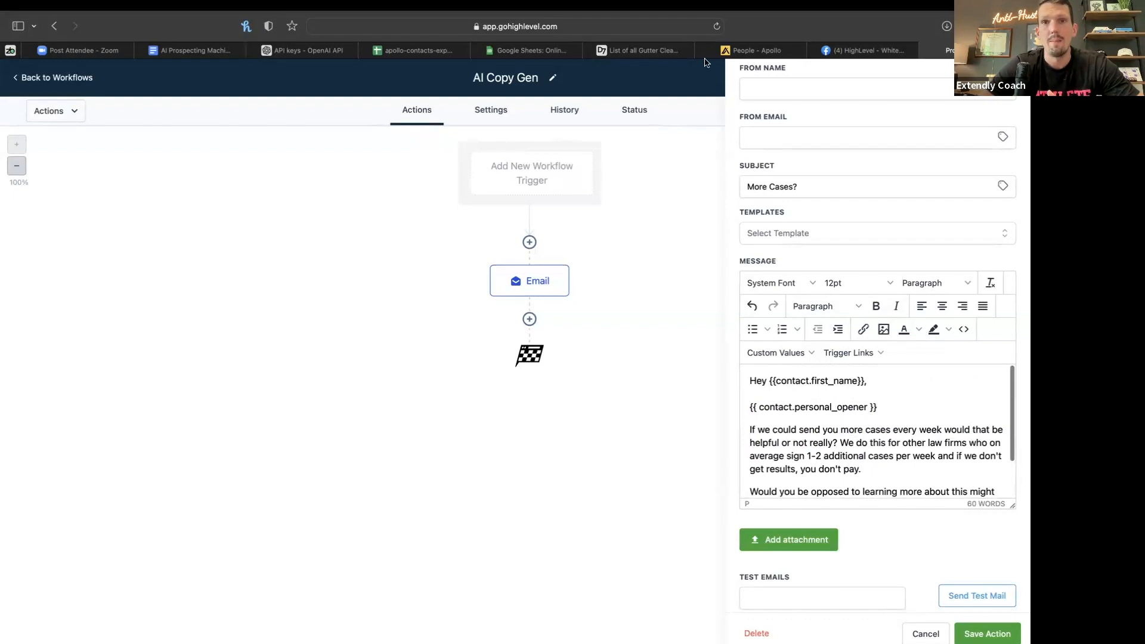
Step: Switch back to the lead sheet and examine the first lead's row and the Personal Opener in cell E3
left_click(421, 52)
scroll(531, 164, "left", 7)
scroll(532, 164, "up", 1)
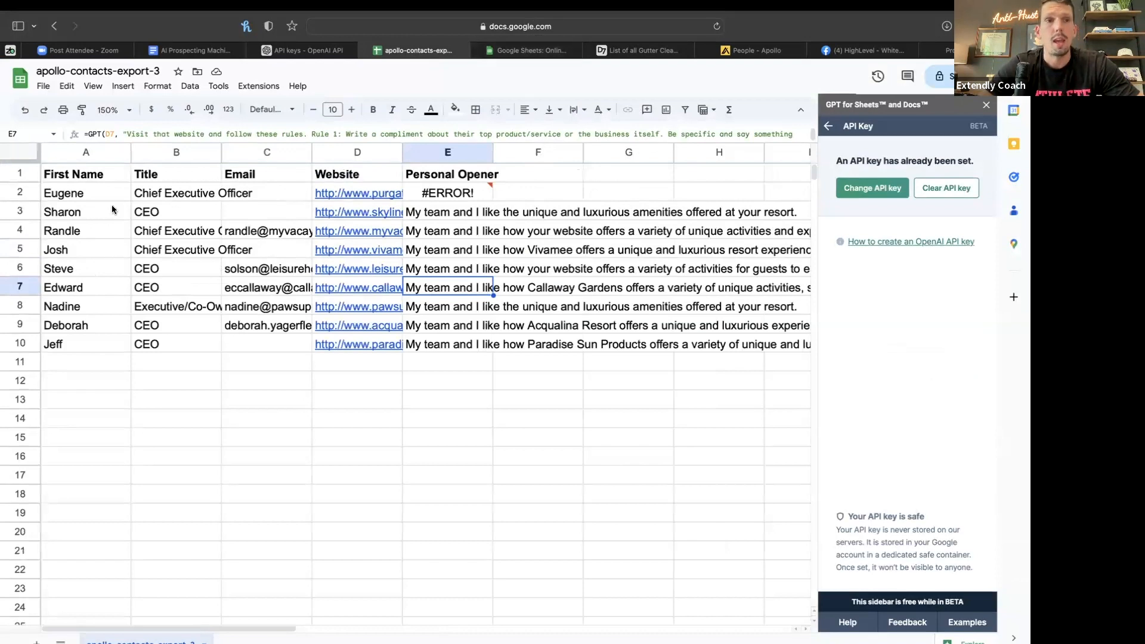
left_click(12, 192)
left_click(434, 213)
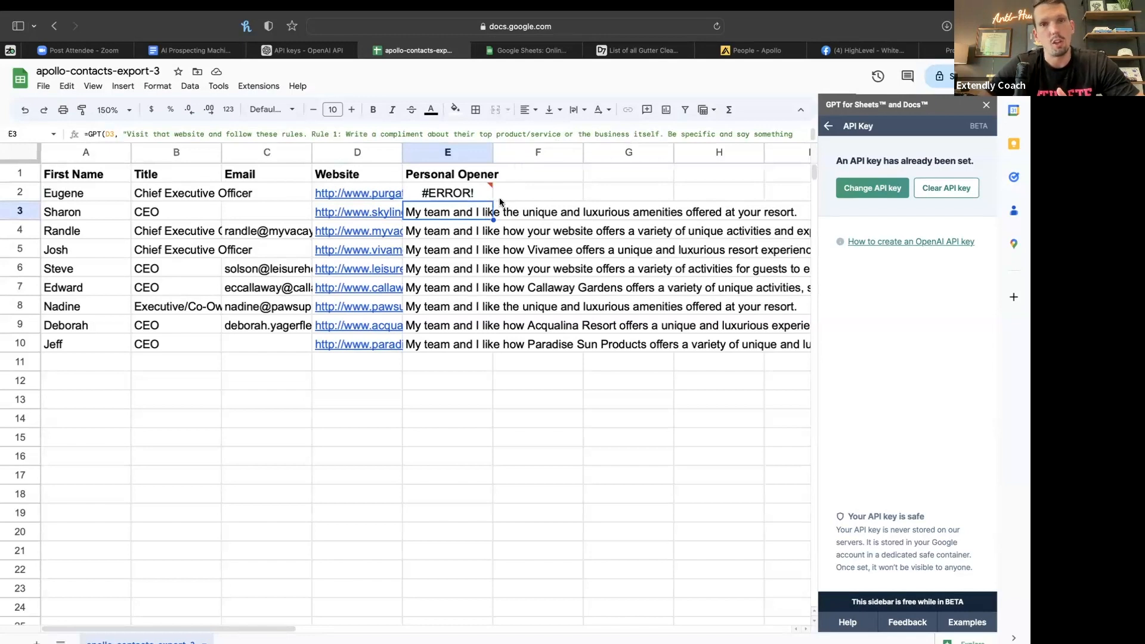
Step: Close the GPT for Sheets sidebar and highlight step 15 about importing contacts in the AI Prospecting Machine SOP
left_click(986, 105)
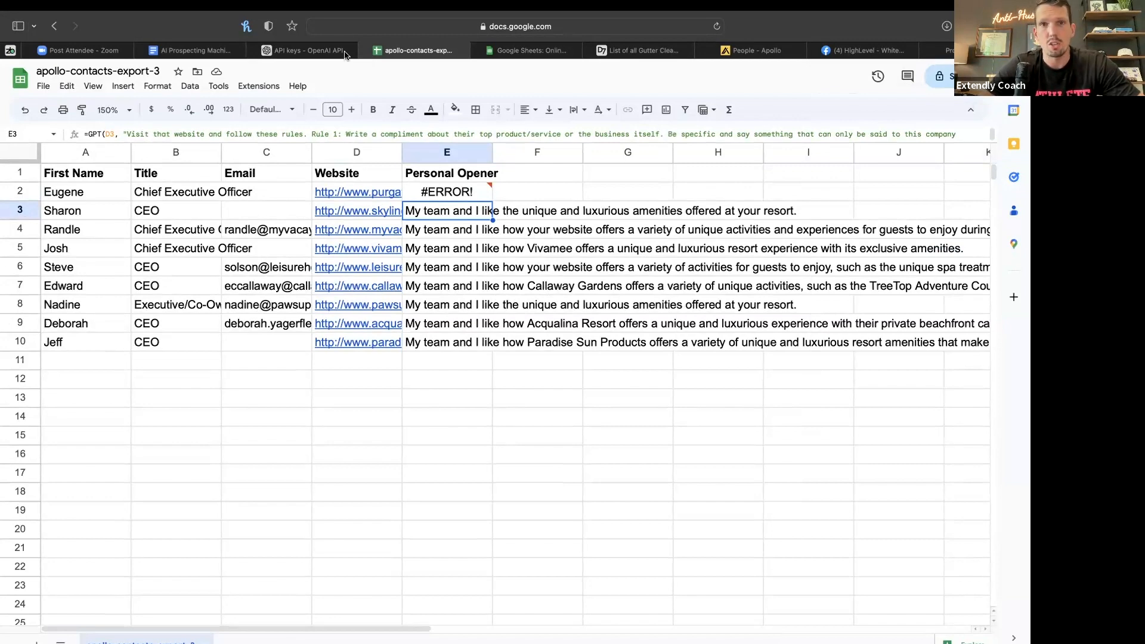
left_click(213, 50)
scroll(360, 220, "down", 5)
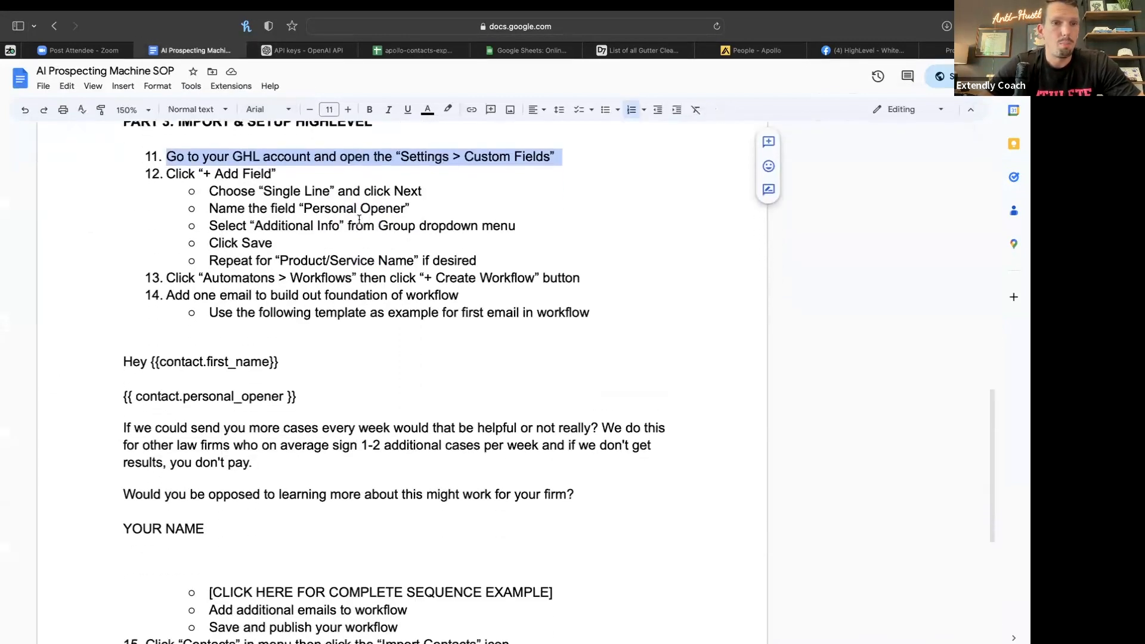
scroll(360, 219, "down", 3)
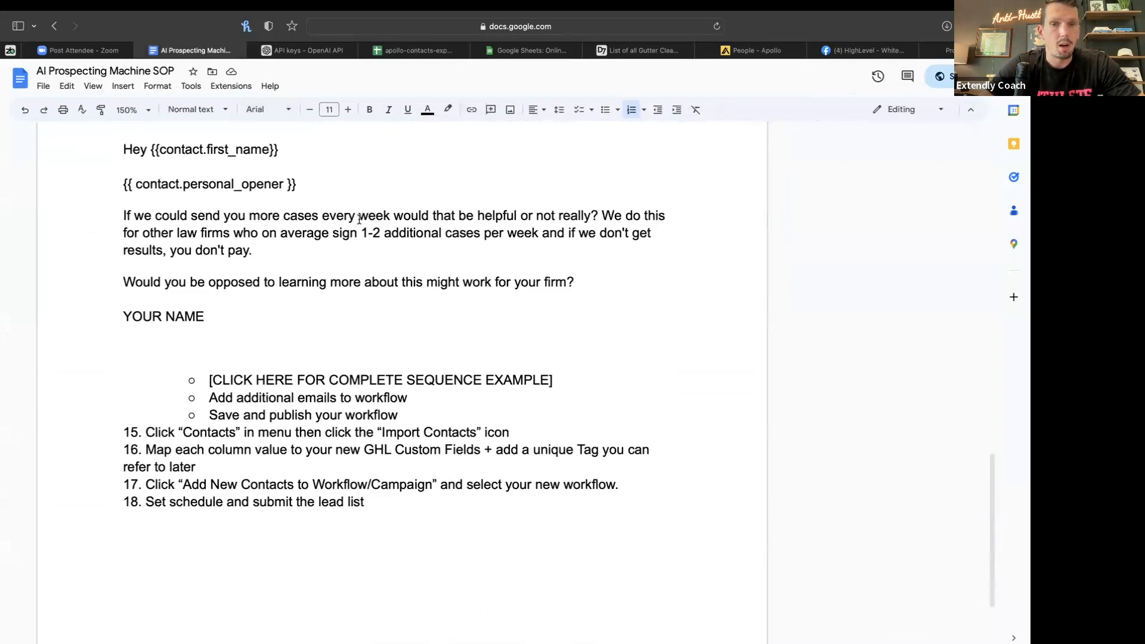
triple_click(295, 424)
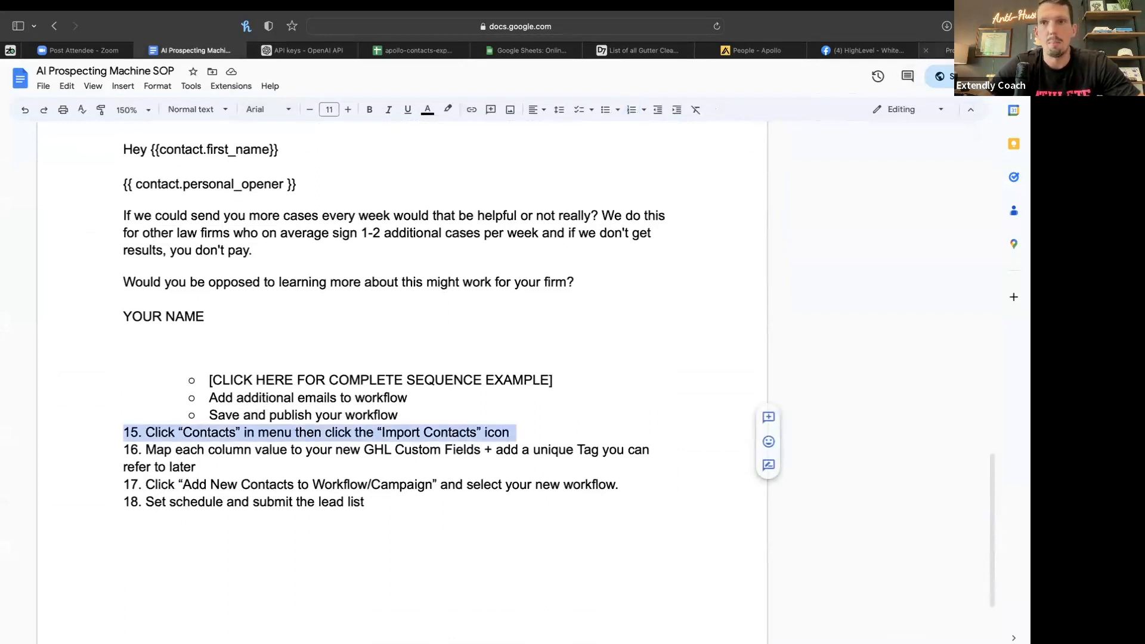
Step: Leave the AI Copy Gen workflow in HighLevel and open the contact import dialog at its file upload stage
left_click(974, 50)
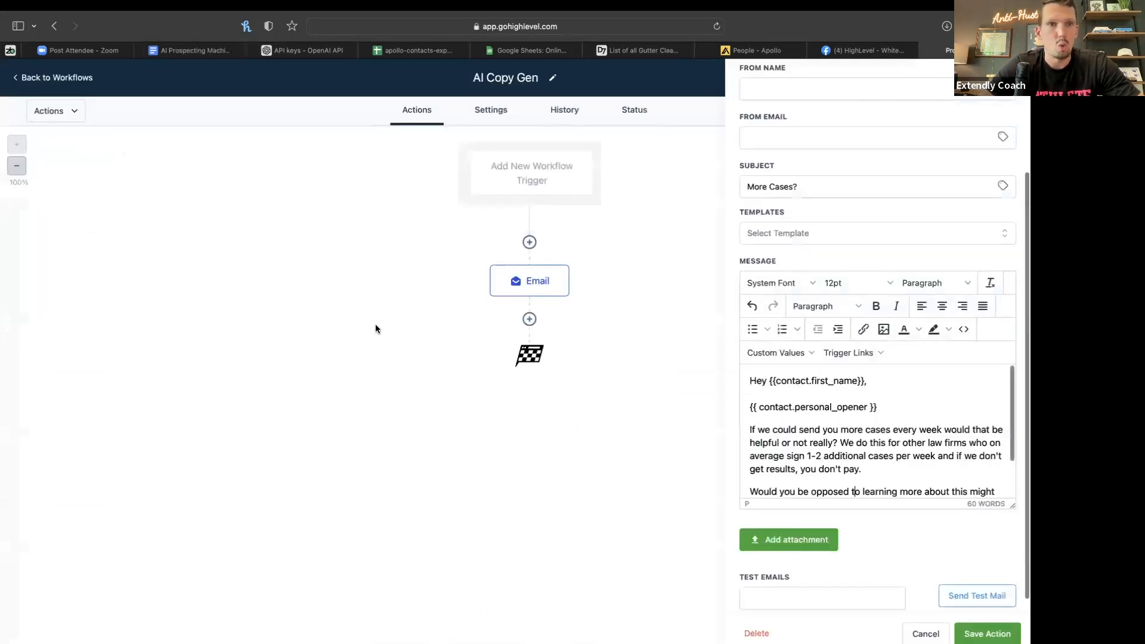
left_click(36, 85)
left_click(45, 239)
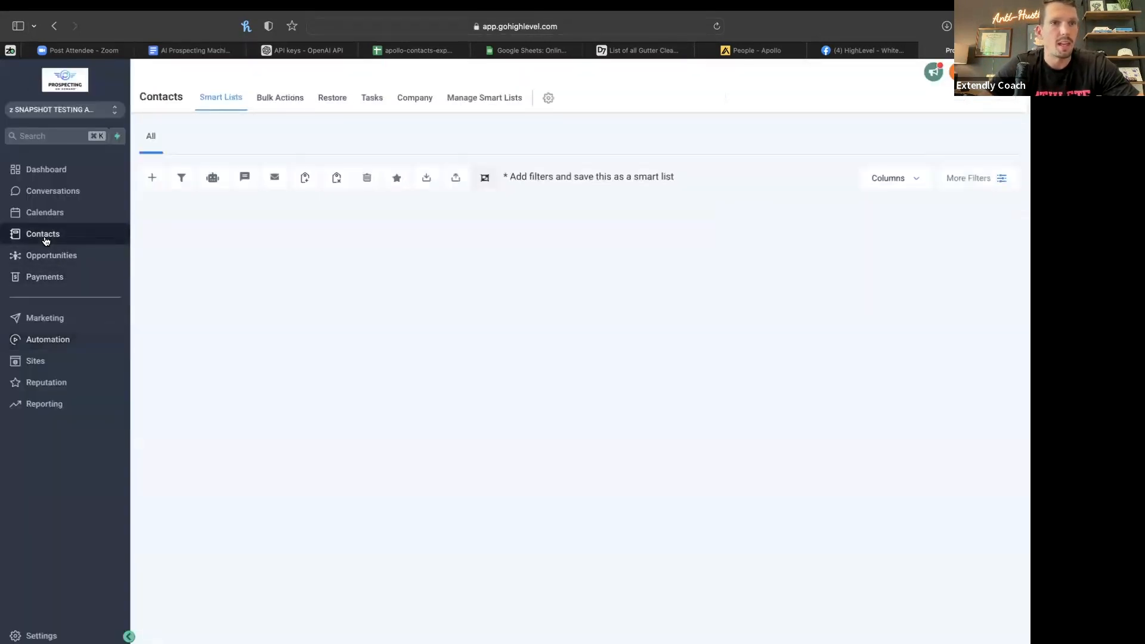
left_click(455, 178)
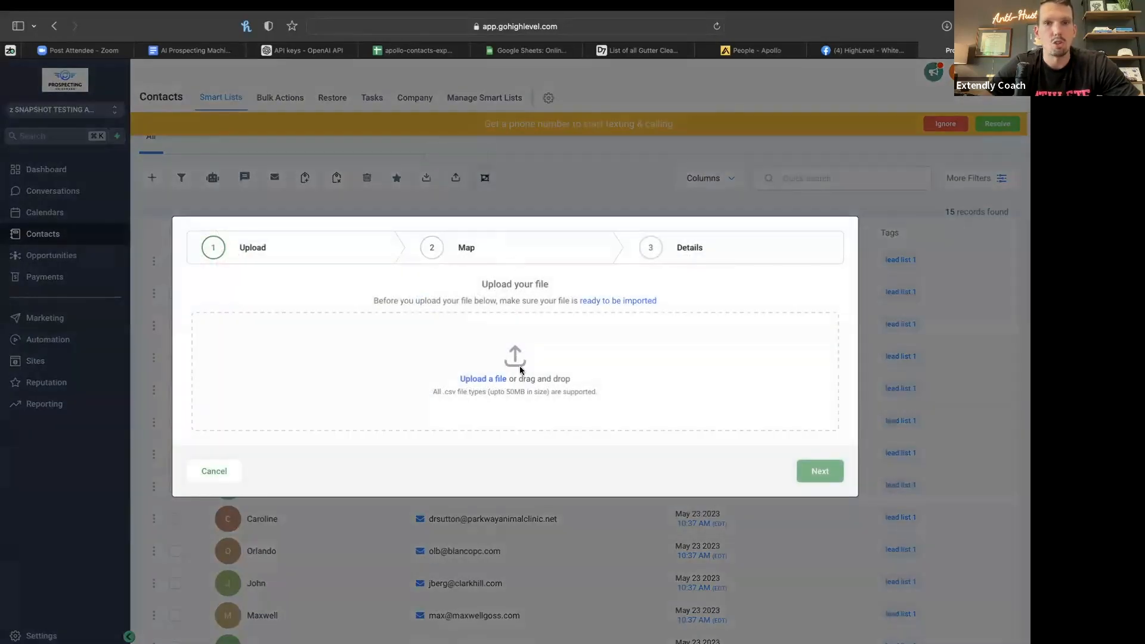
Step: Check the desktop briefly, and return to the apollo-contacts-export-3 sheet with the empty cell E11 below the Personal Opener entries selected
key("ctrl+Left")
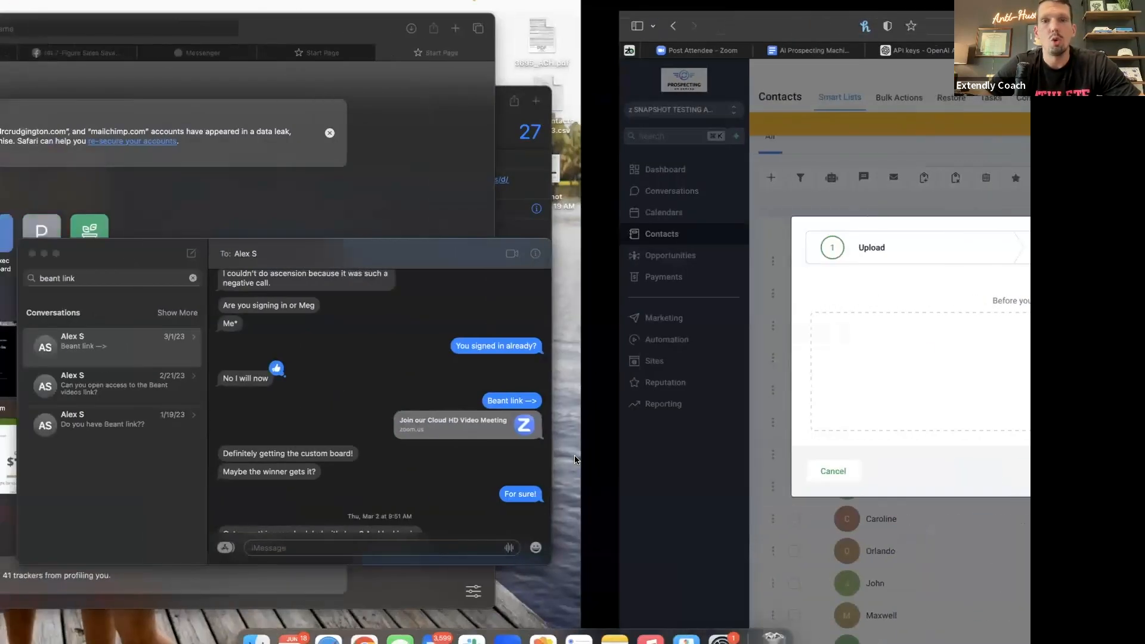
key("ctrl+Right")
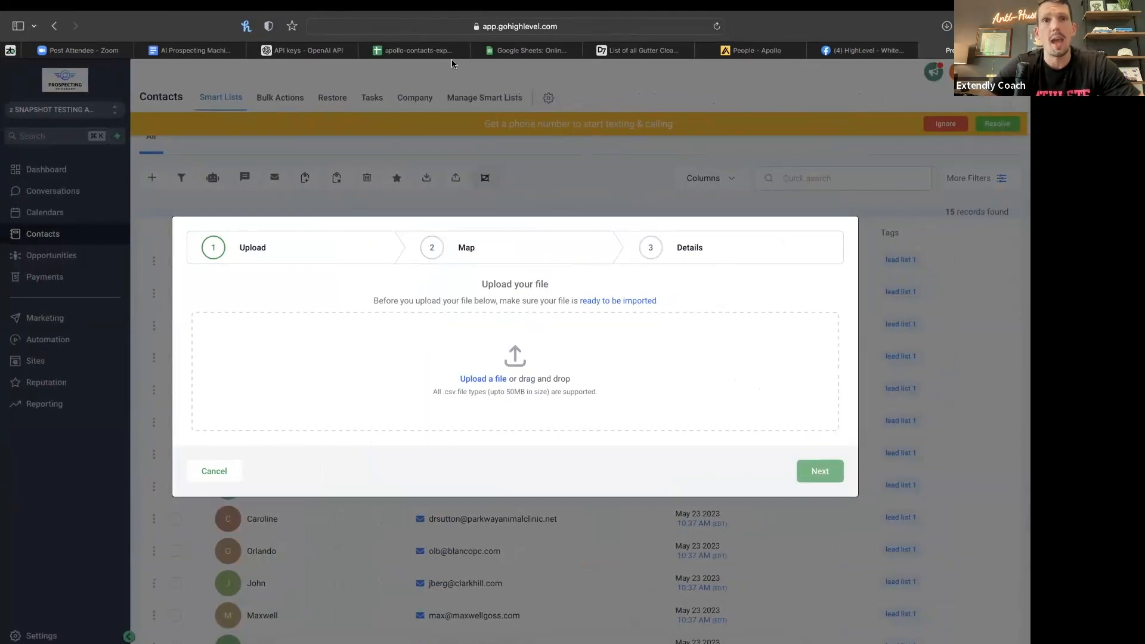
left_click(417, 51)
left_click(439, 361)
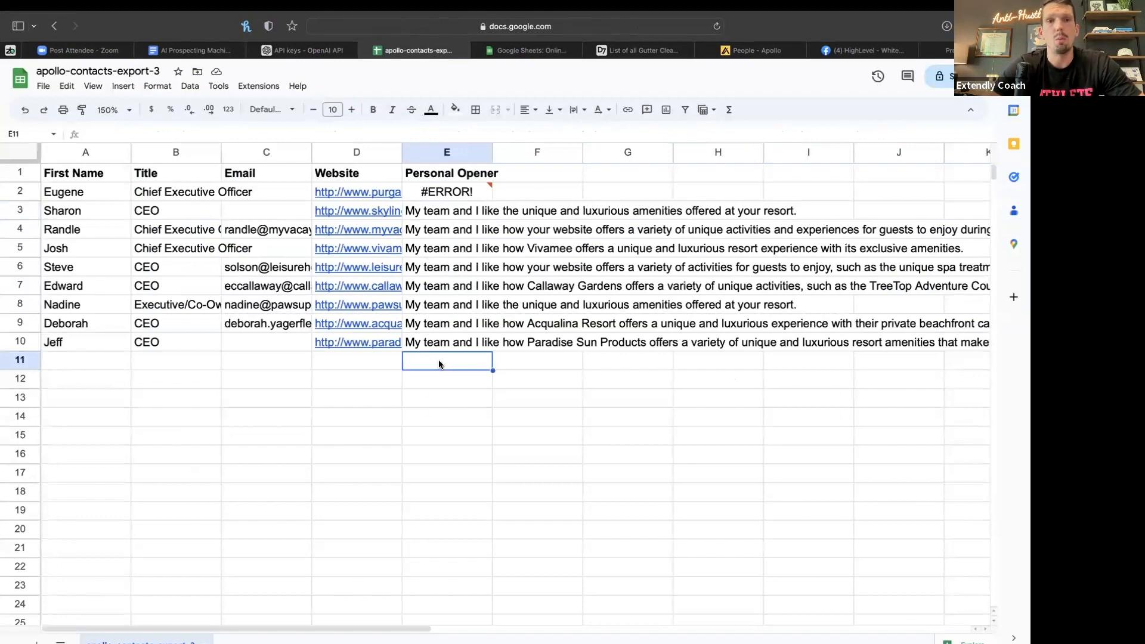